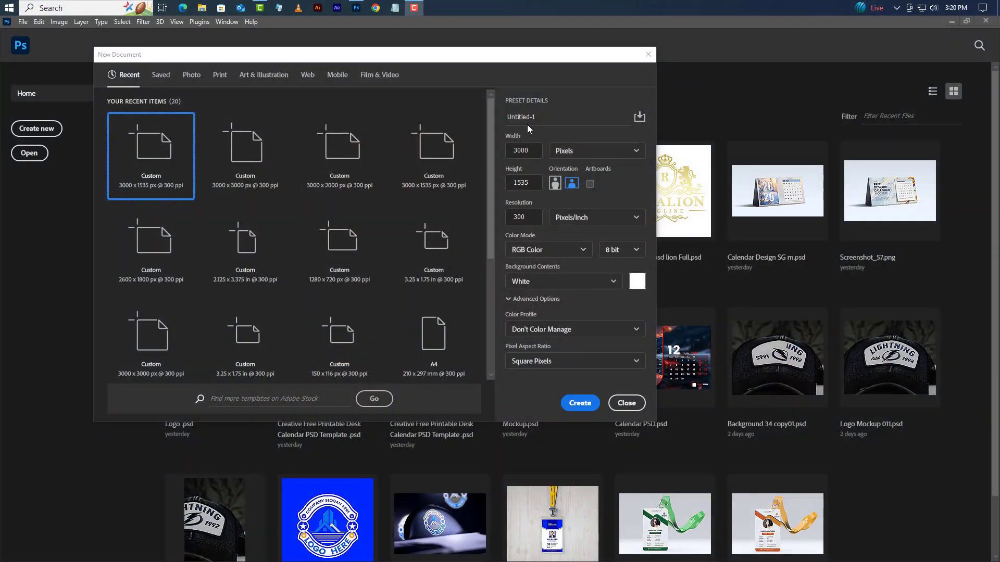
Create a 3000 x 1535 px CMYK document named Calendar Design at 300 pixels/inch with a white background
click(527, 124)
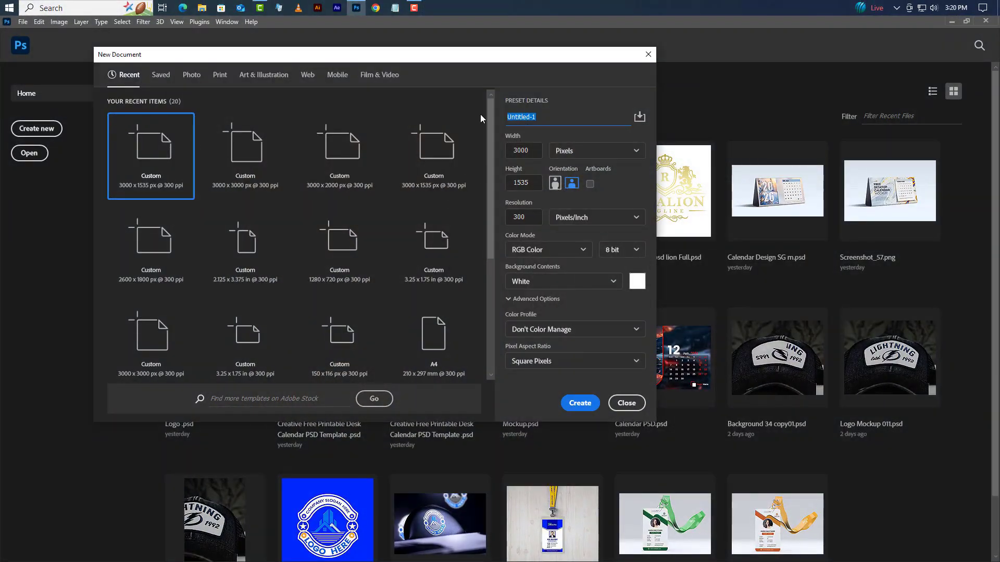
text(Calendar Design)
click(534, 190)
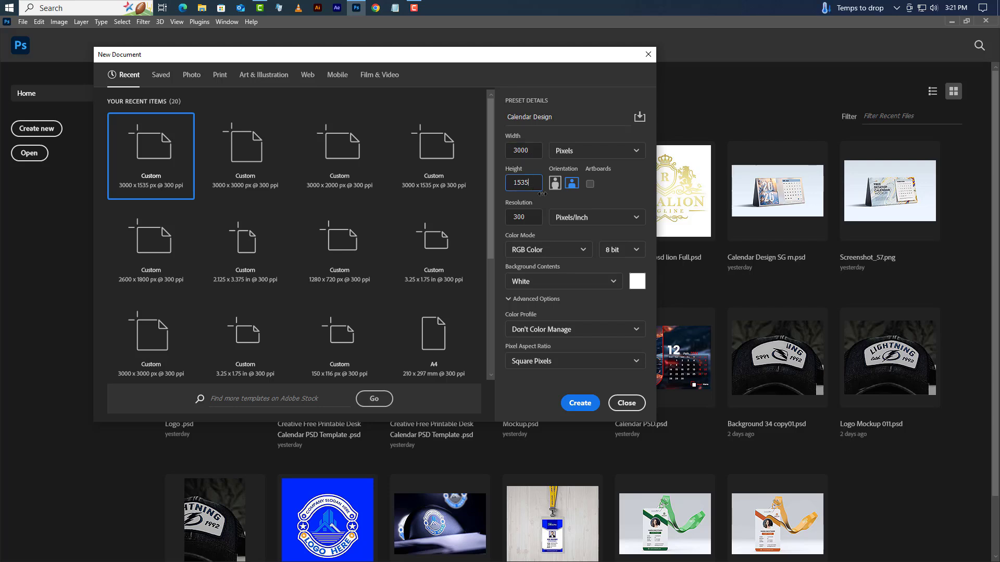
click(534, 221)
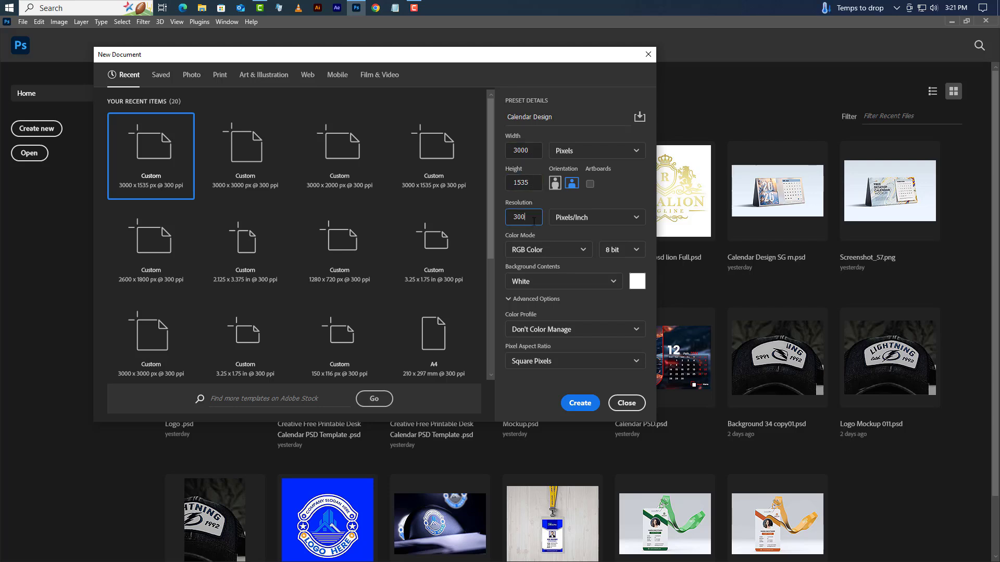
click(557, 257)
click(556, 317)
click(571, 405)
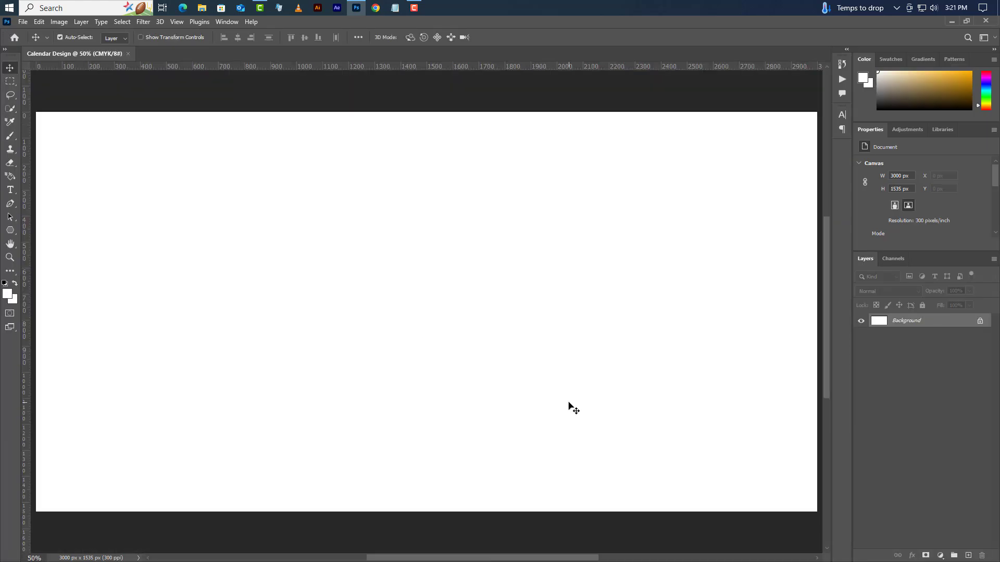
Add a guide layout to the canvas with 75 px margins on all four sides and no columns or rows
click(177, 23)
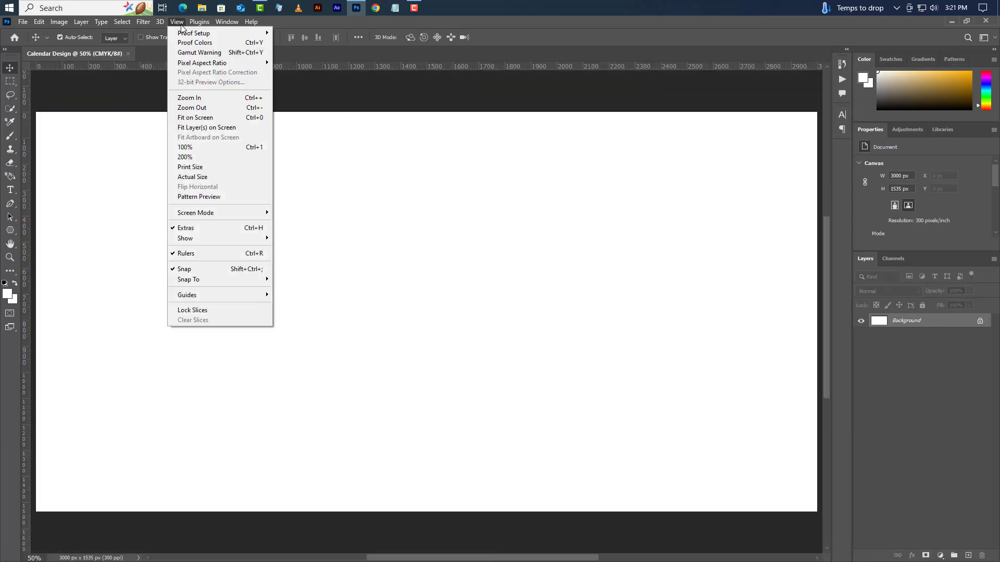
mouse_move(218, 295)
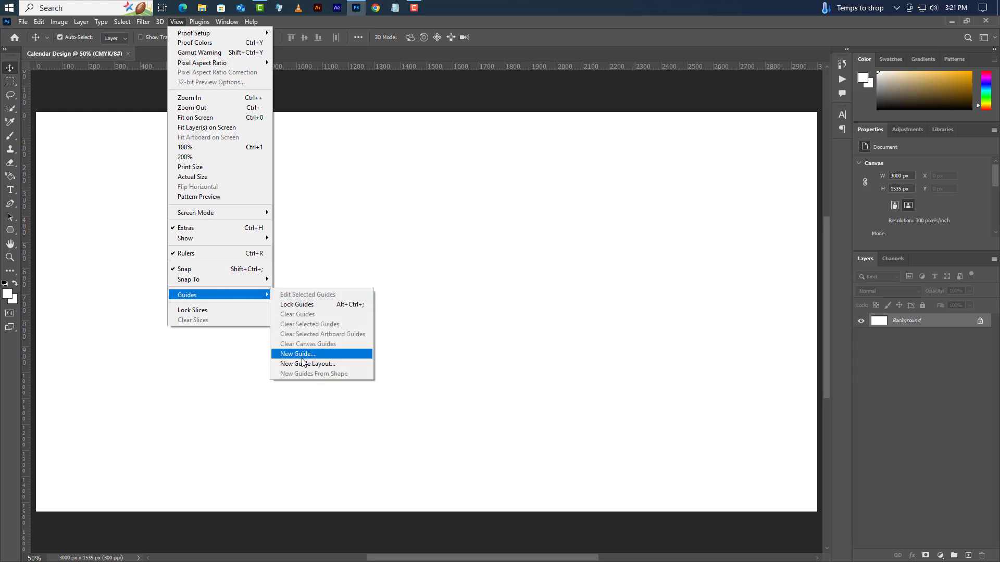
click(328, 364)
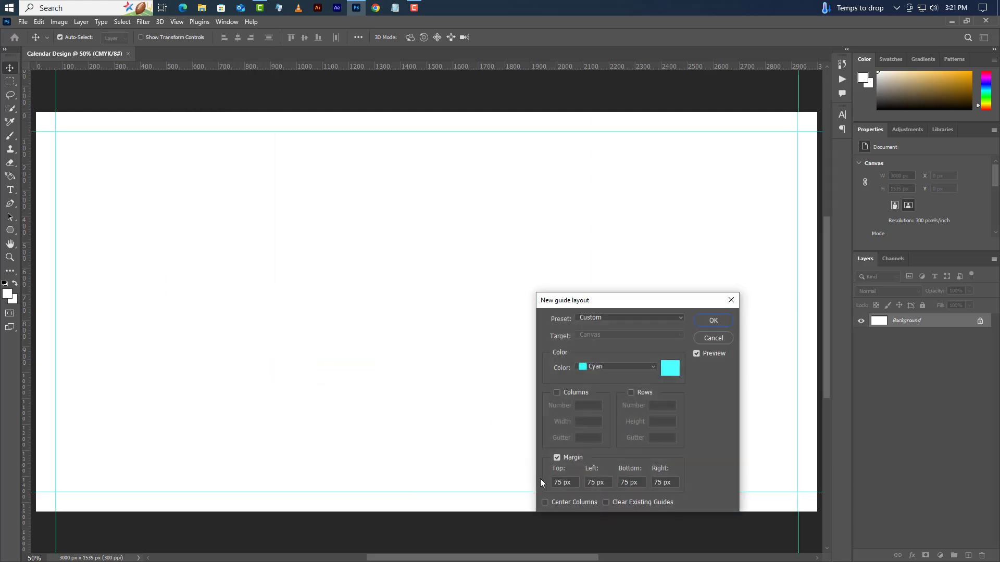
click(556, 483)
click(723, 324)
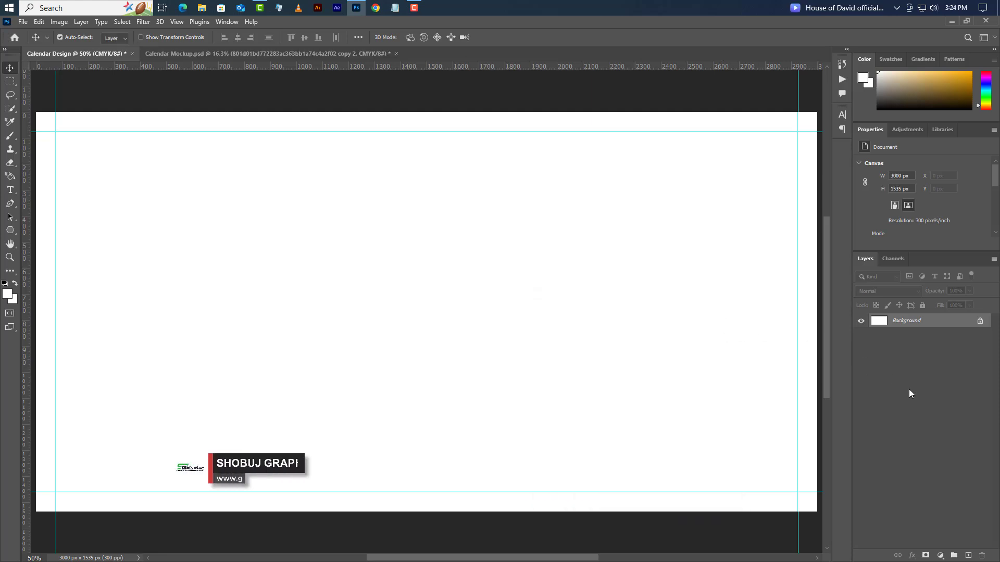
Add a Solid Color fill layer above the background in a very light gray, pasting the copied hex value
click(941, 555)
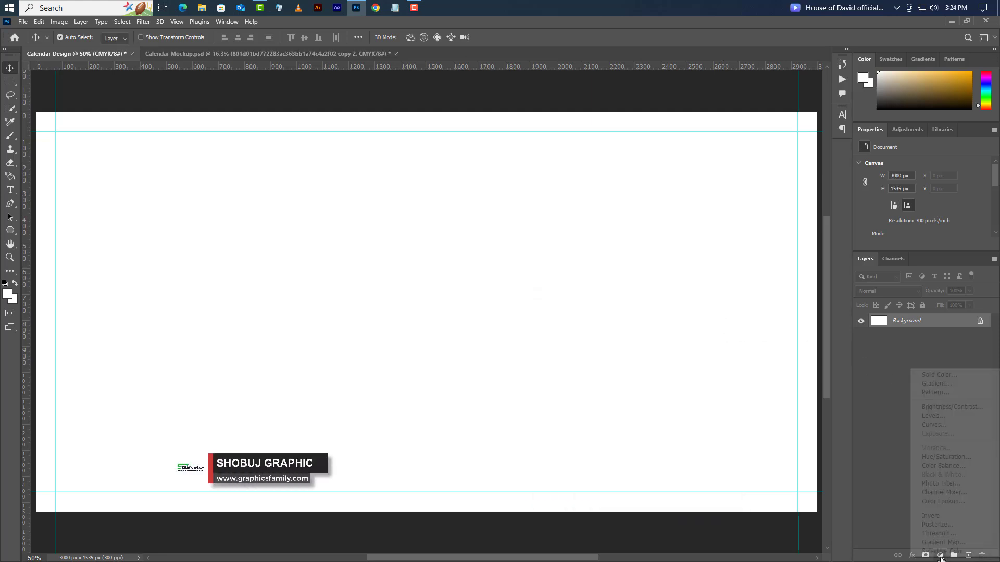
click(943, 376)
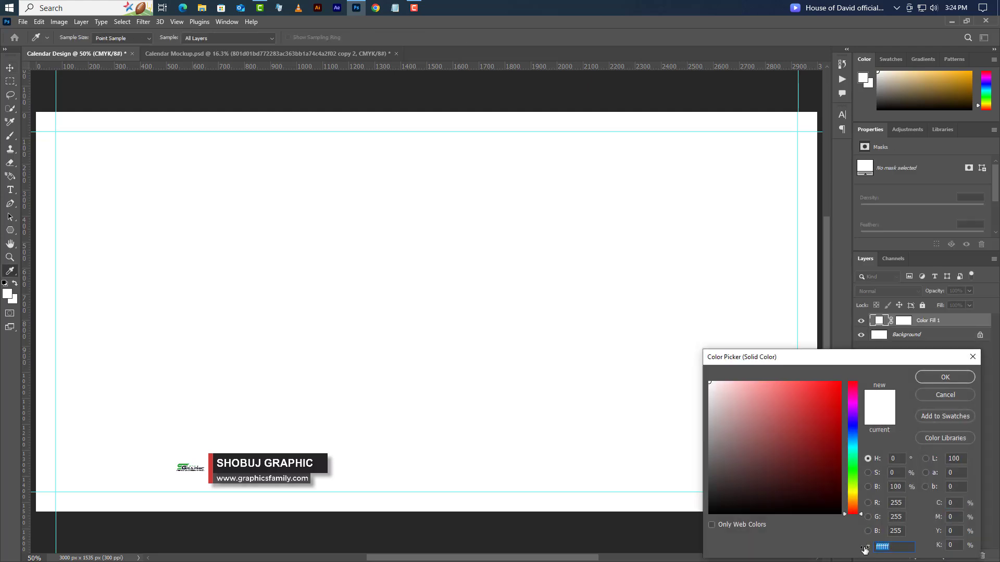
key(ctrl+v)
click(946, 377)
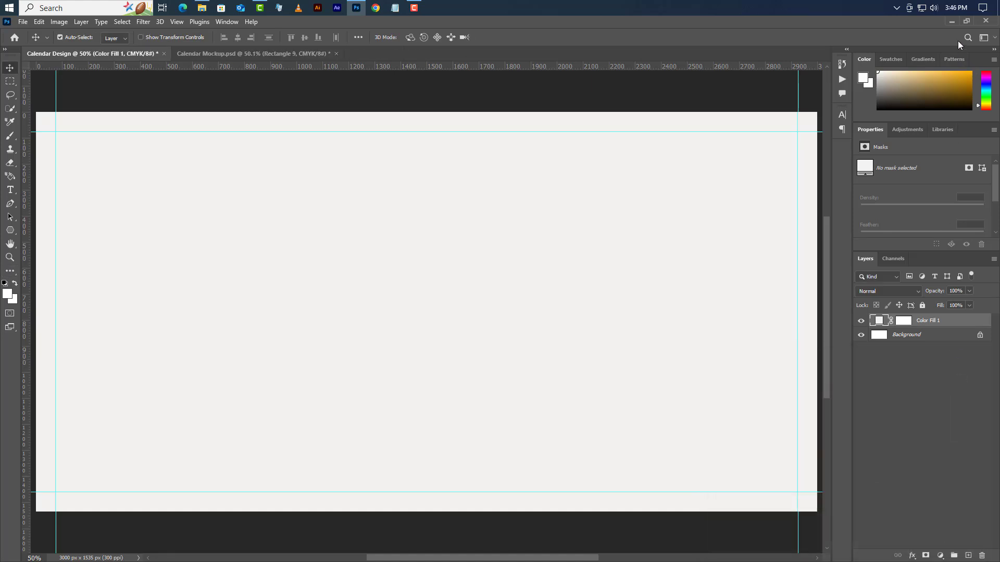
Place the snowy tree JPG from the New folder (5) file window into the calendar document and flip it horizontally
click(955, 21)
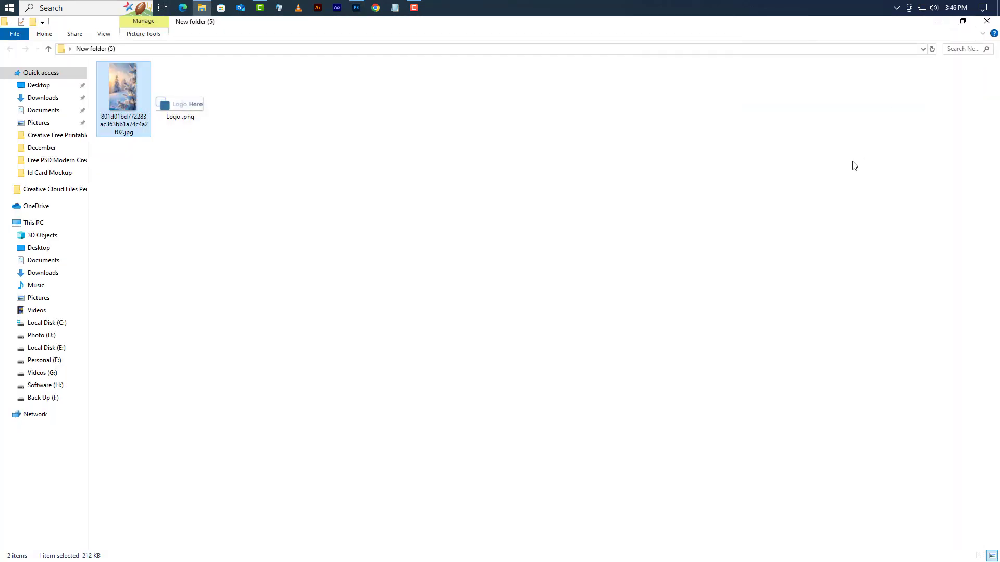
drag(130, 105, 367, 319)
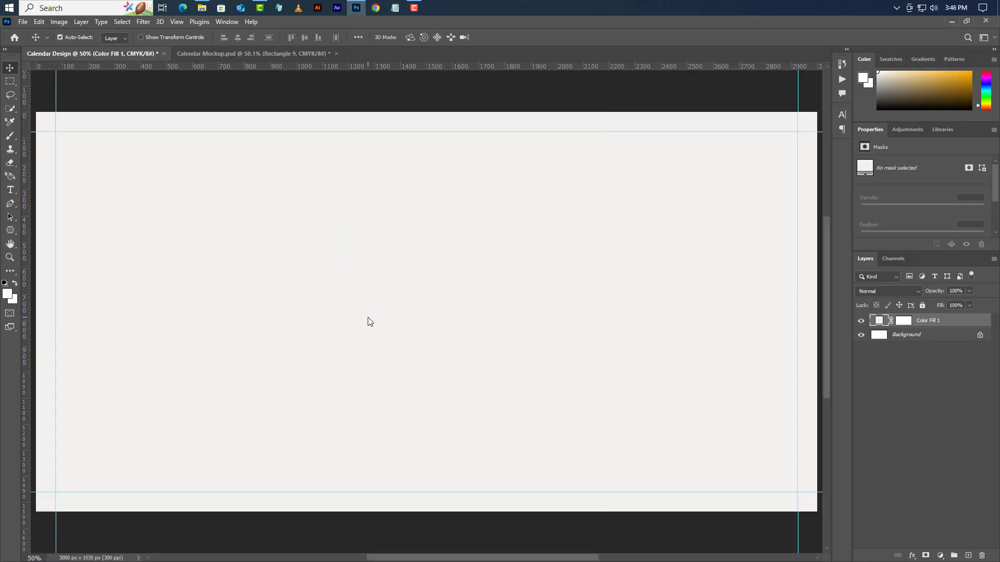
right_click(497, 331)
click(527, 520)
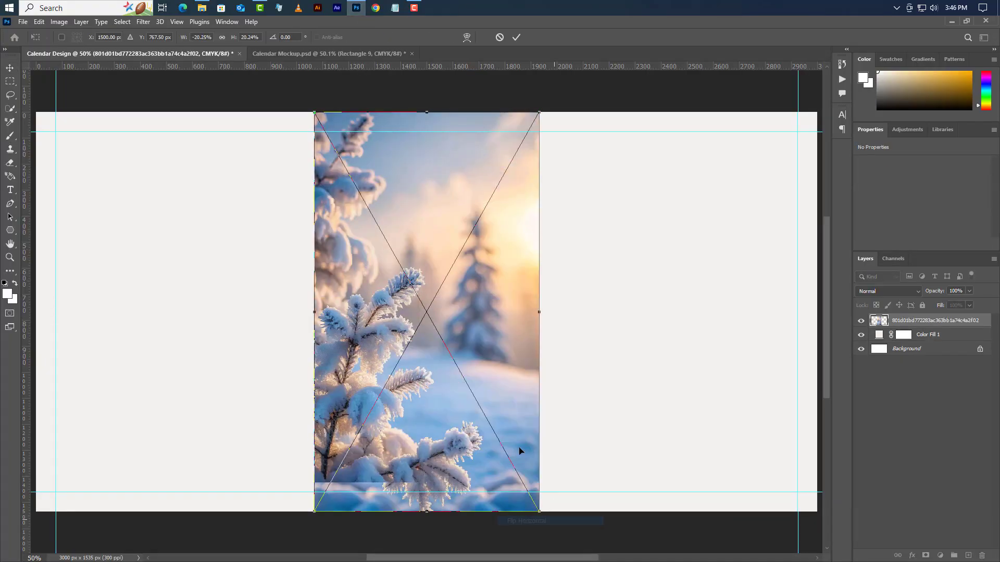
Scale the placed photo to the full canvas width, about 70.3%, and shift it up to a Y position of 590 px
scroll(451, 384, down, 4)
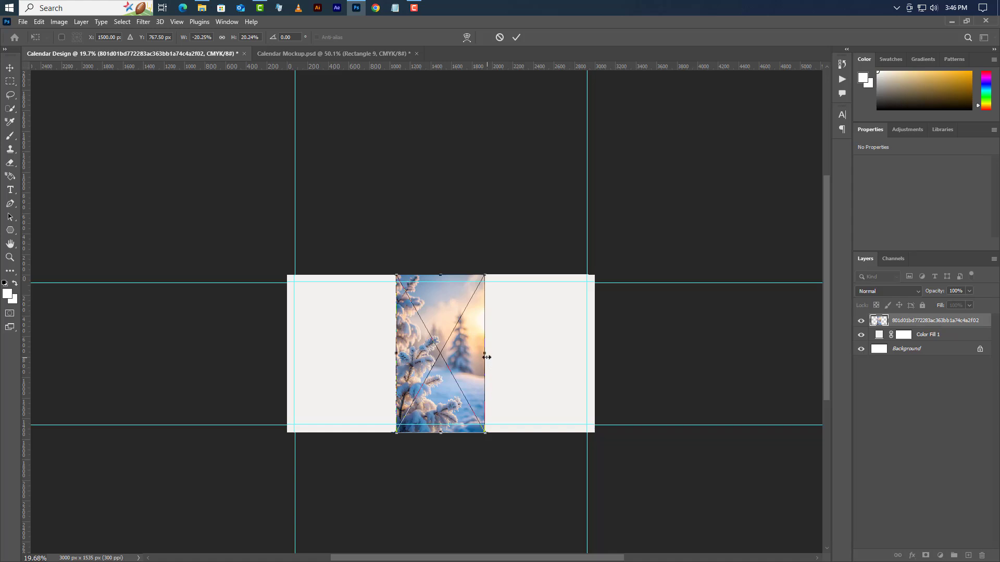
drag(488, 359, 600, 363)
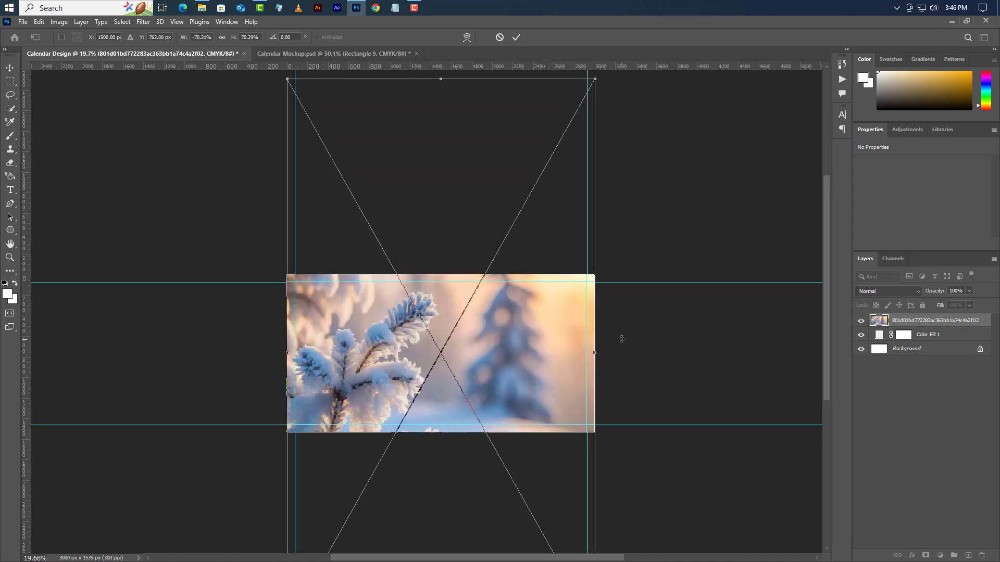
key(Up)
key(Up)
key(Up)
key(Up)
key(Up)
key(Up)
key(Up)
key(Up)
key(Up)
key(Up)
key(Up)
key(Up)
key(Up)
key(Up)
key(Up)
key(Up)
key(Up)
key(Up)
key(Up)
key(Up)
click(517, 37)
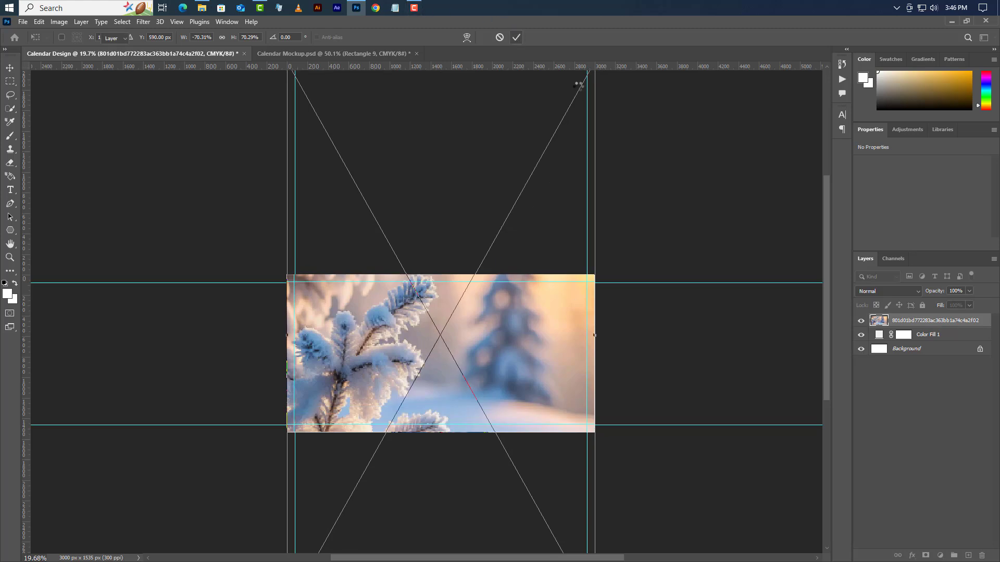
Apply a Gaussian Blur with a radius of 65 pixels to the placed photo
click(142, 23)
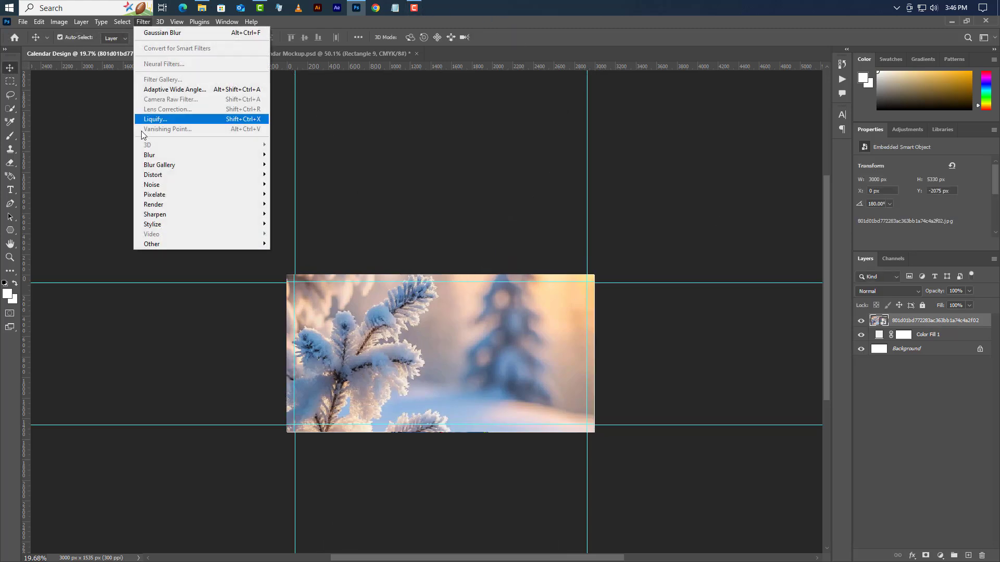
mouse_move(182, 155)
click(286, 194)
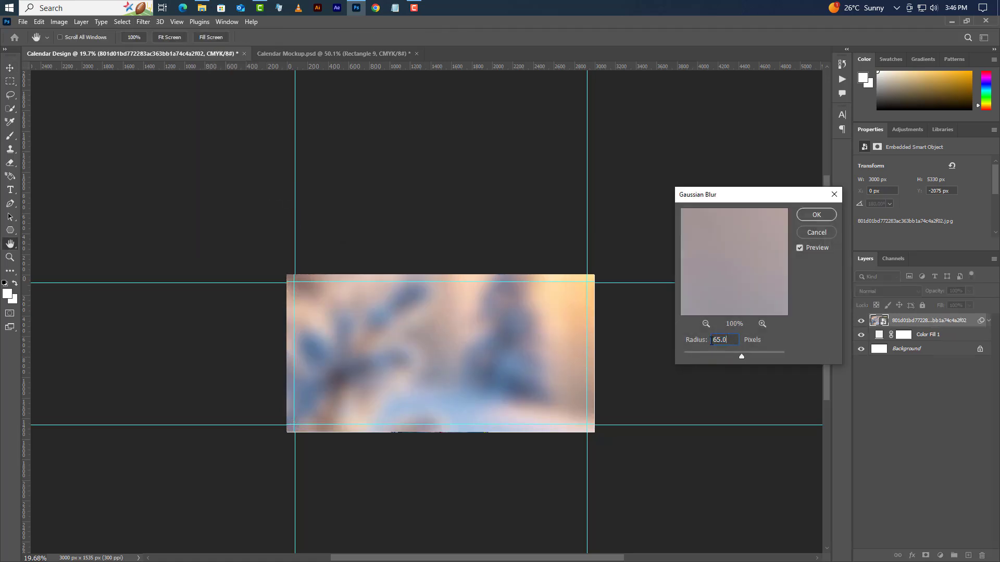
click(816, 215)
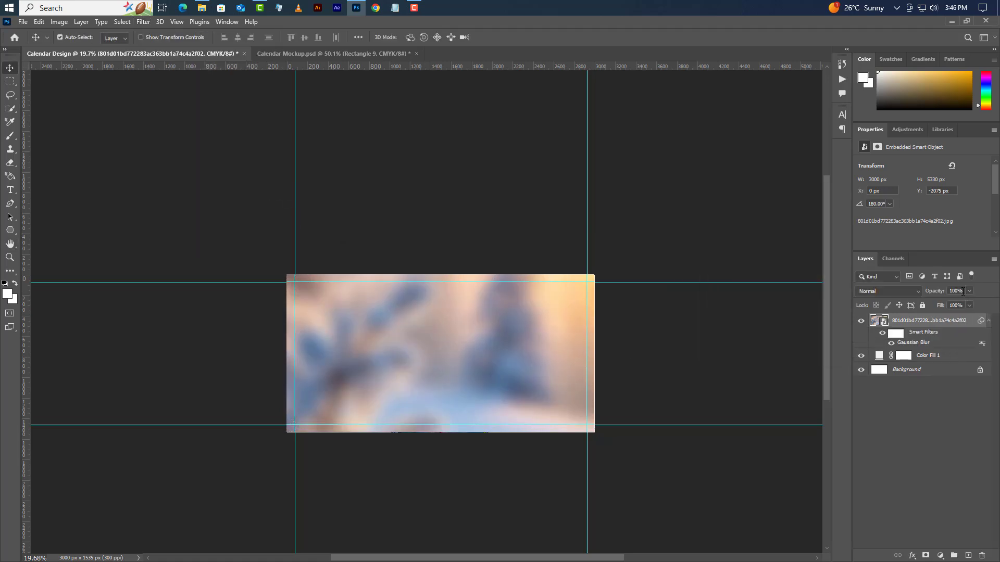
Lower the blurred photo layer's opacity to 35%
text(35)
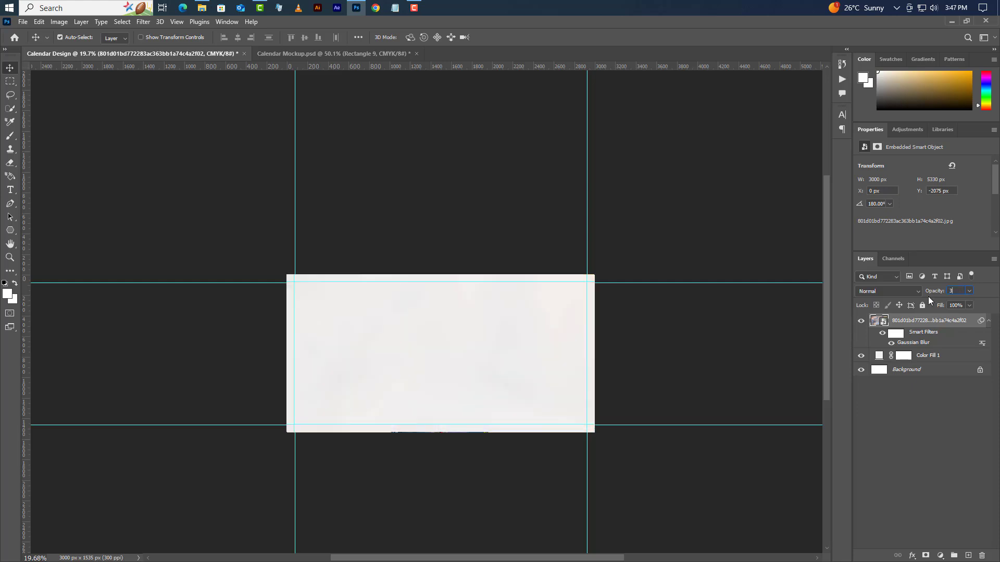
click(10, 81)
click(10, 67)
scroll(475, 384, up, 4)
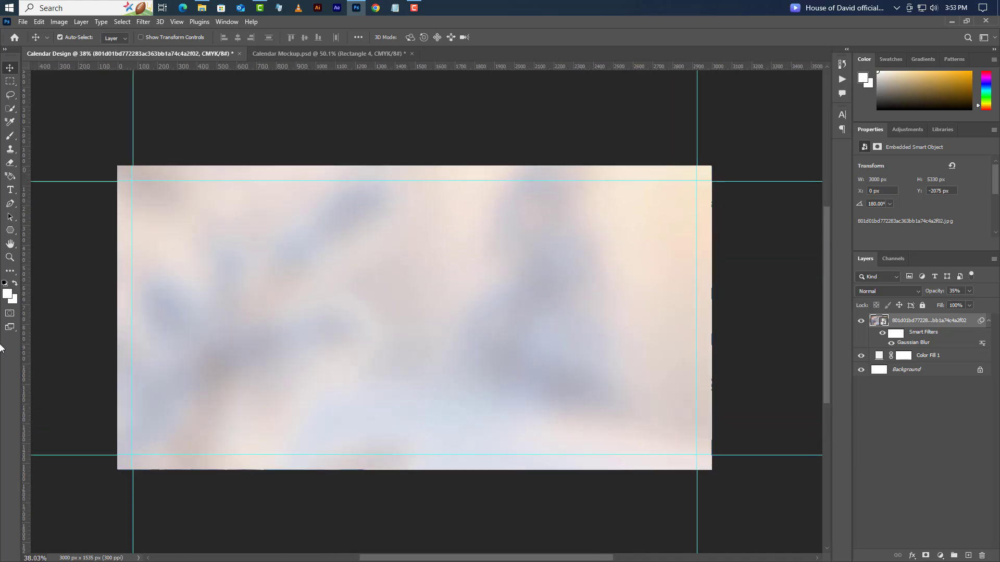
Draw a white rectangle starting at the left margin guide and size it to 1180 x 690 px
click(6, 231)
right_click(4, 231)
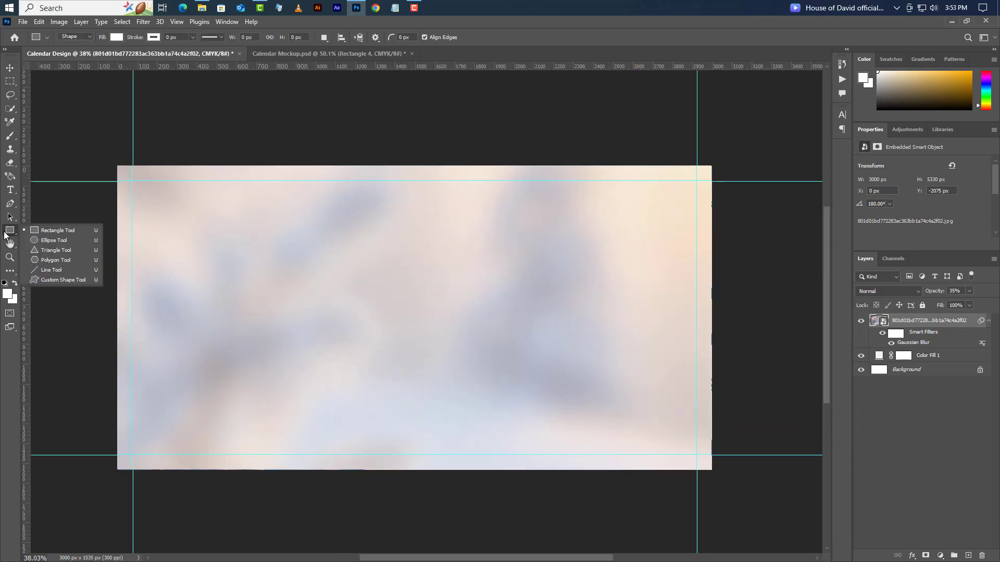
click(40, 229)
drag(132, 212, 328, 427)
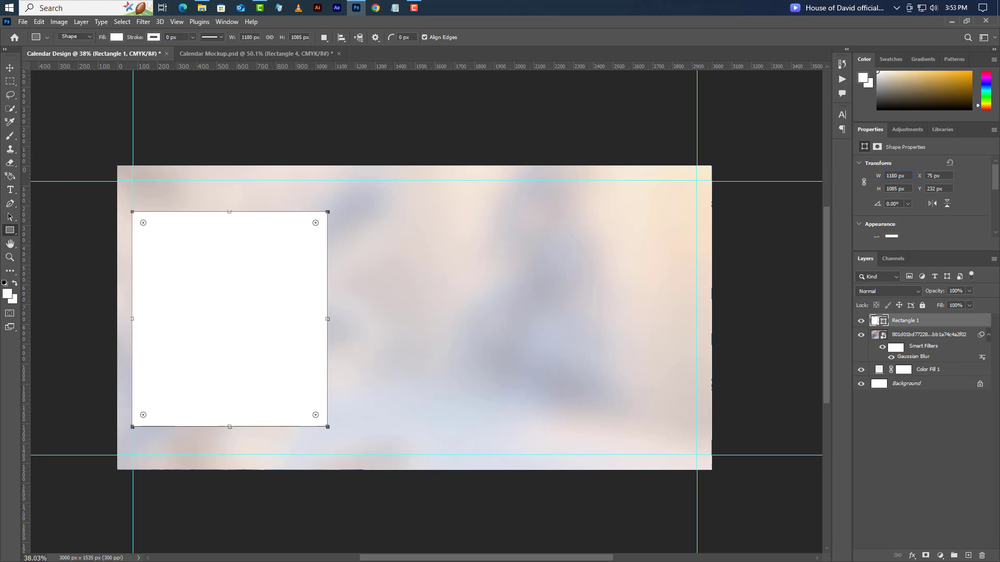
key(Tab)
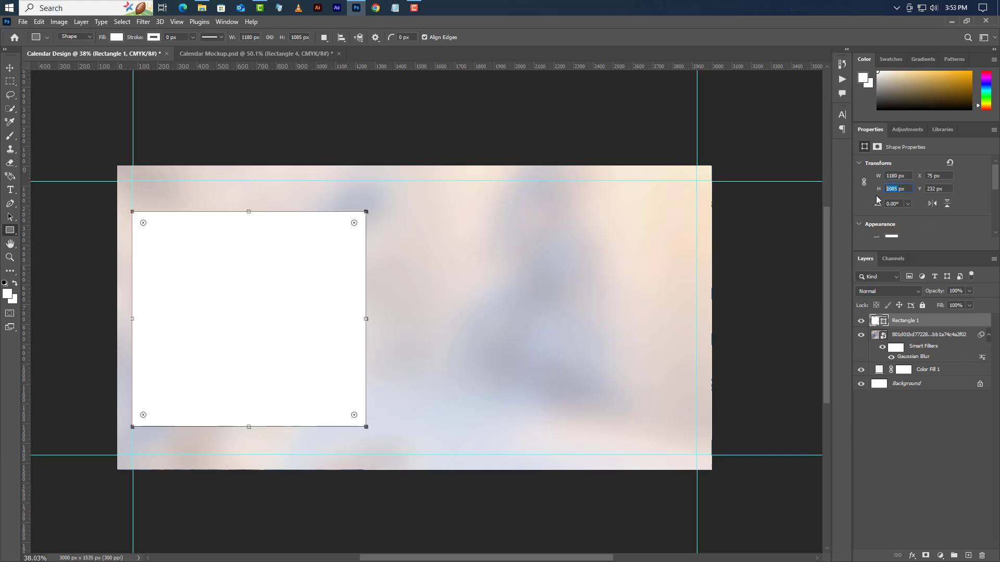
text(690)
key(Return)
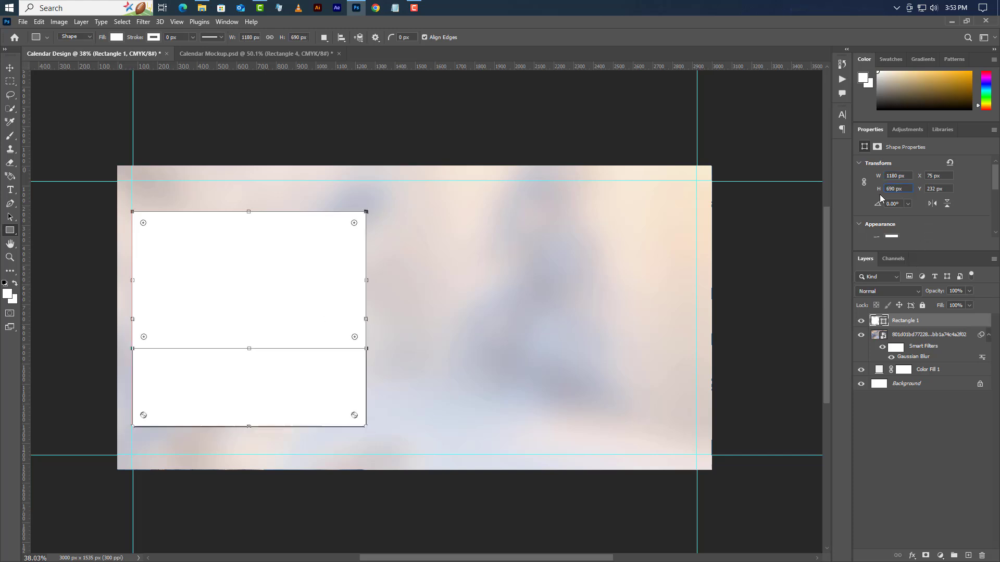
Round only the rectangle's two bottom corners to 40 px and fill the shape with color 4c6b97
scroll(902, 228, down, 3)
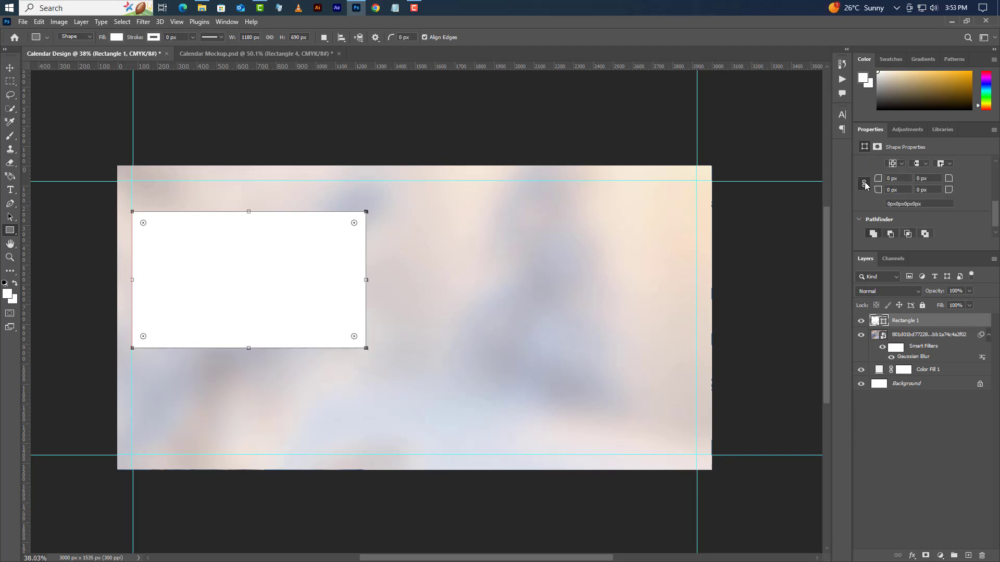
click(890, 189)
key(Return)
double_click(884, 323)
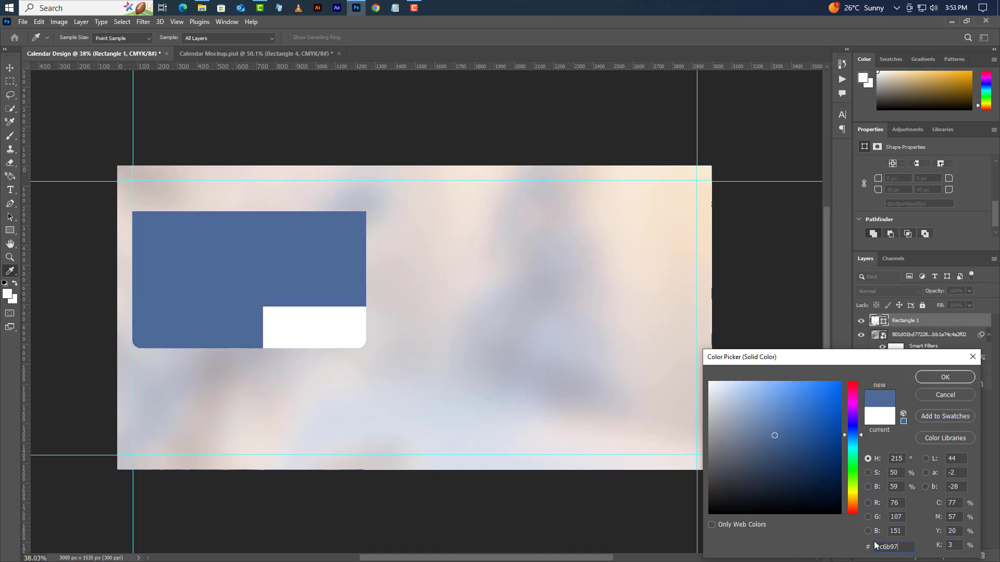
text(4c6b97)
click(944, 377)
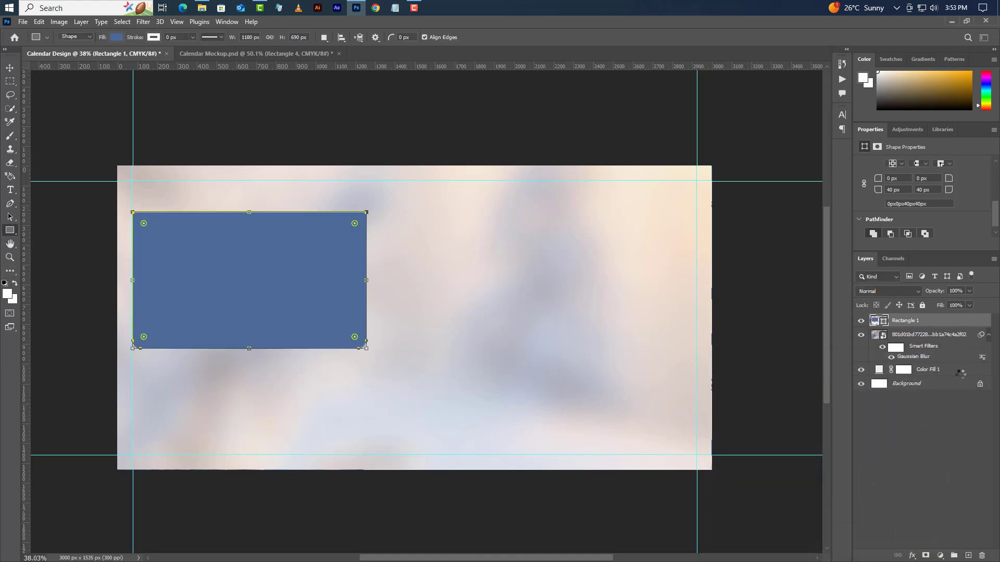
Add a black Multiply drop shadow to the rectangle with 35% opacity, 145° angle, 5 px distance, 0% spread and 10 px size
right_click(945, 326)
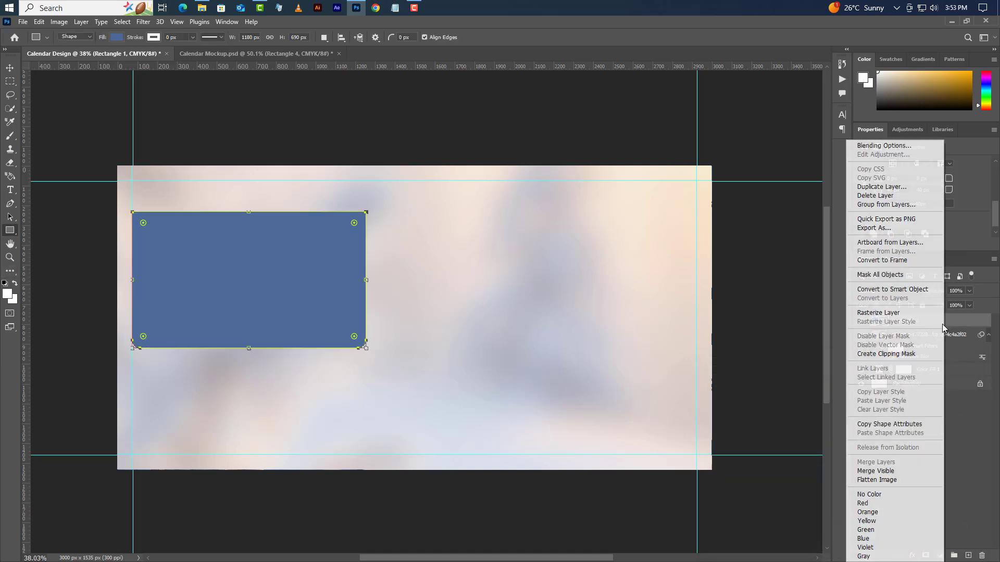
click(874, 144)
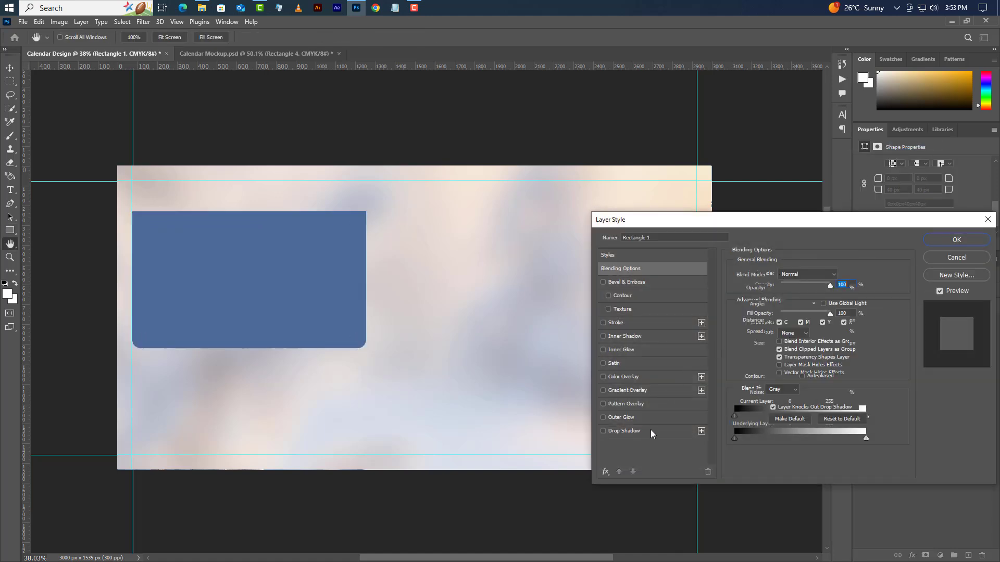
click(651, 432)
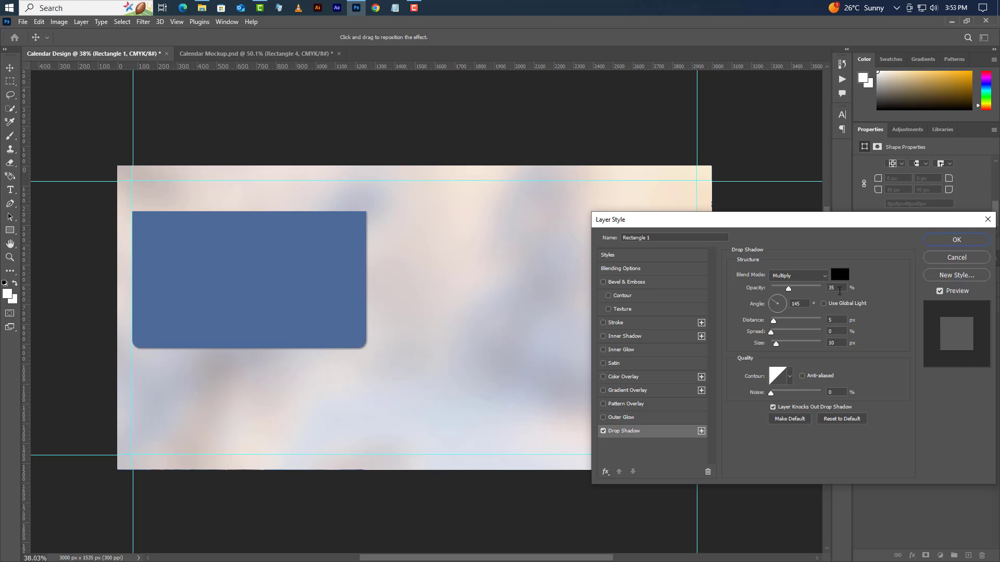
drag(840, 290, 820, 287)
click(798, 275)
click(801, 318)
click(836, 277)
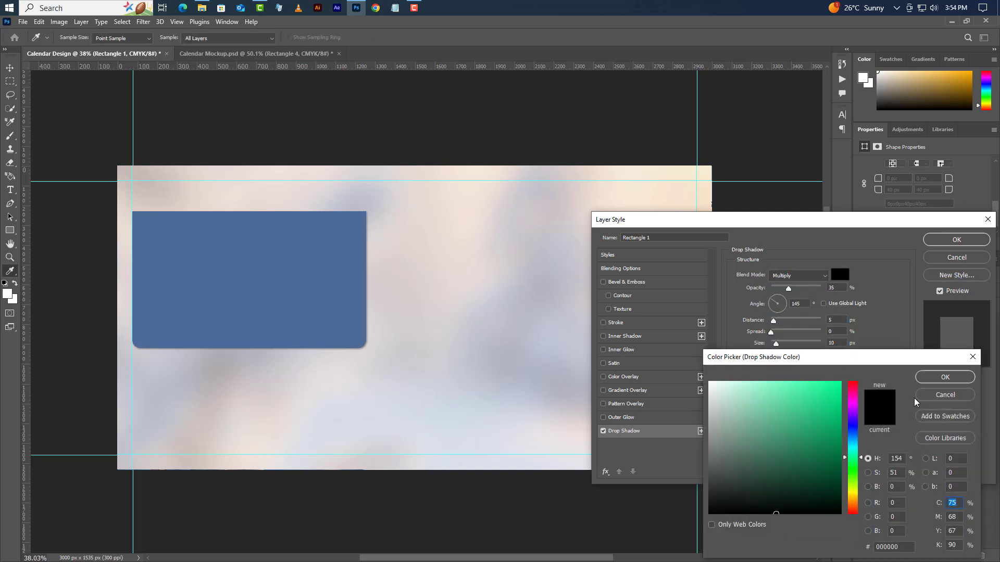
click(924, 378)
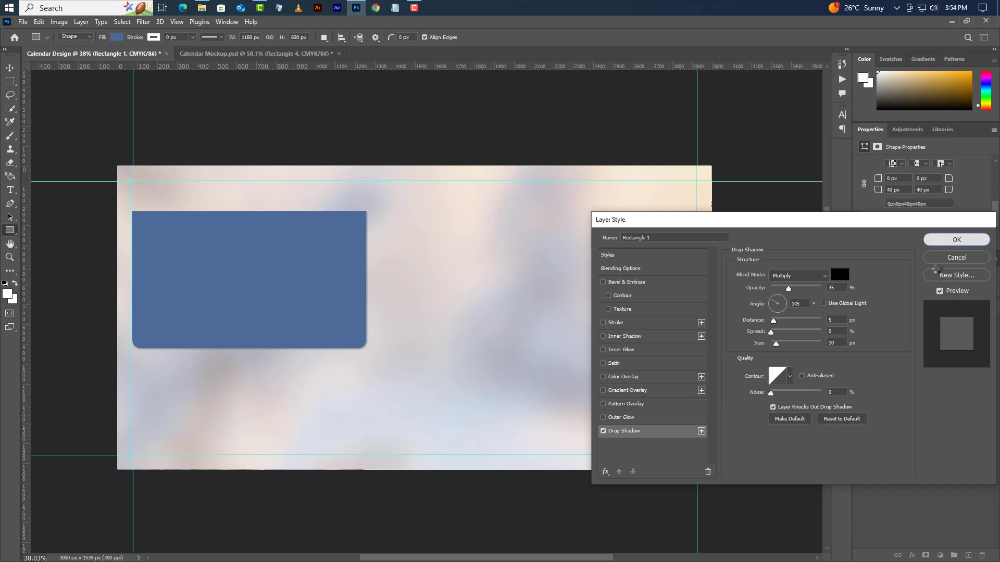
click(959, 240)
click(9, 67)
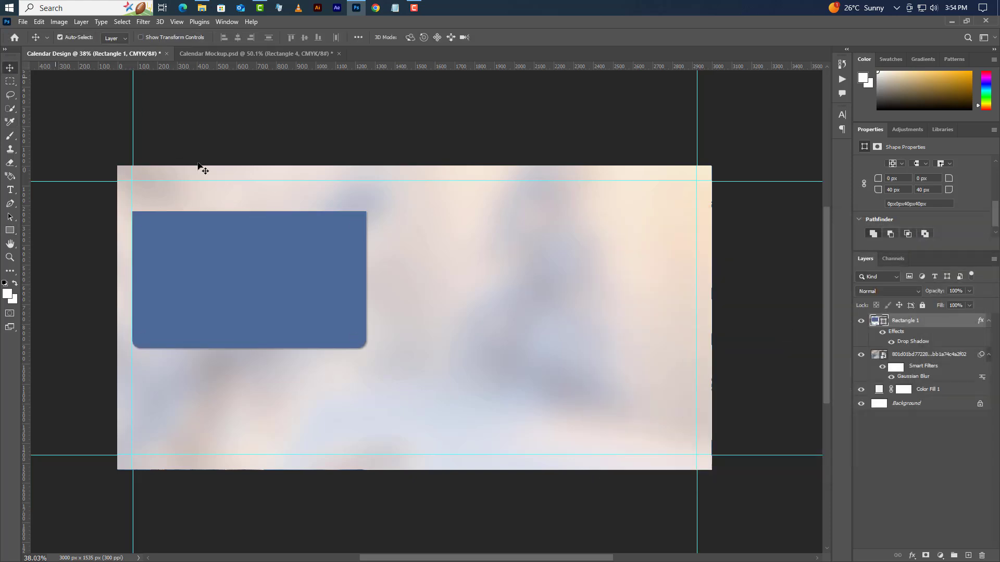
Move the blue panel down to the lower margin guide and draw a white 1140 x 1500 px rectangle over it
drag(232, 279, 232, 390)
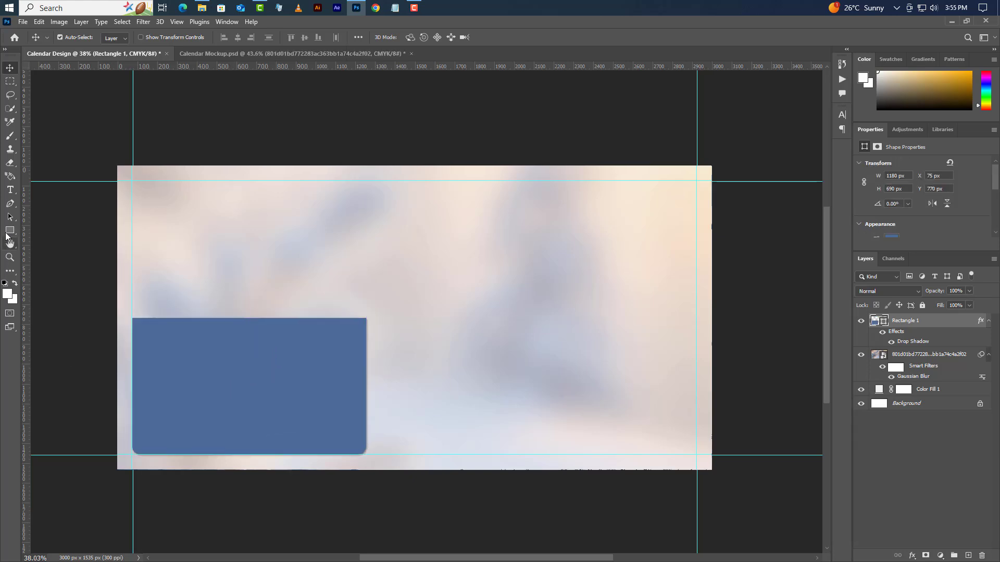
click(7, 233)
right_click(7, 234)
click(39, 231)
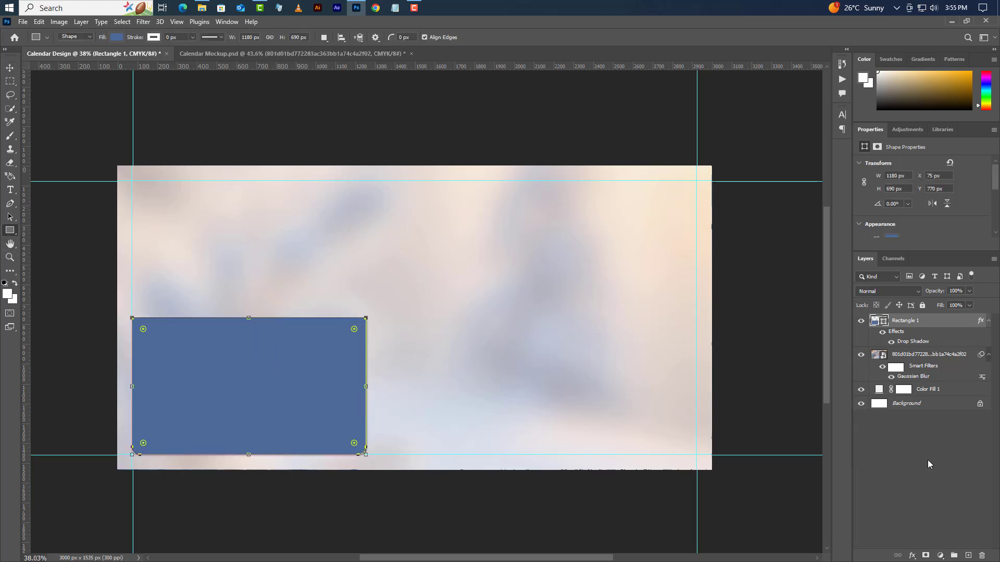
click(964, 556)
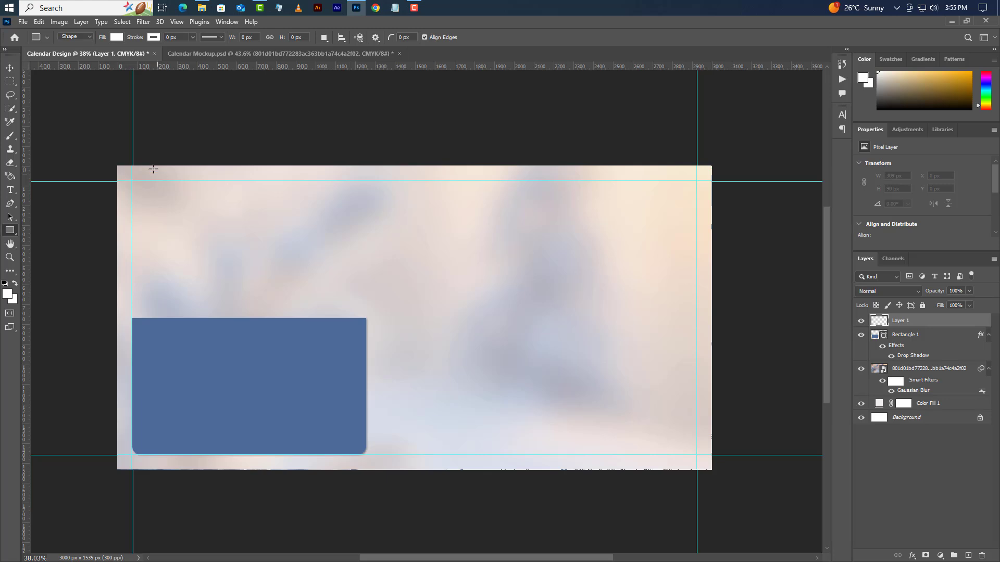
drag(142, 157, 359, 446)
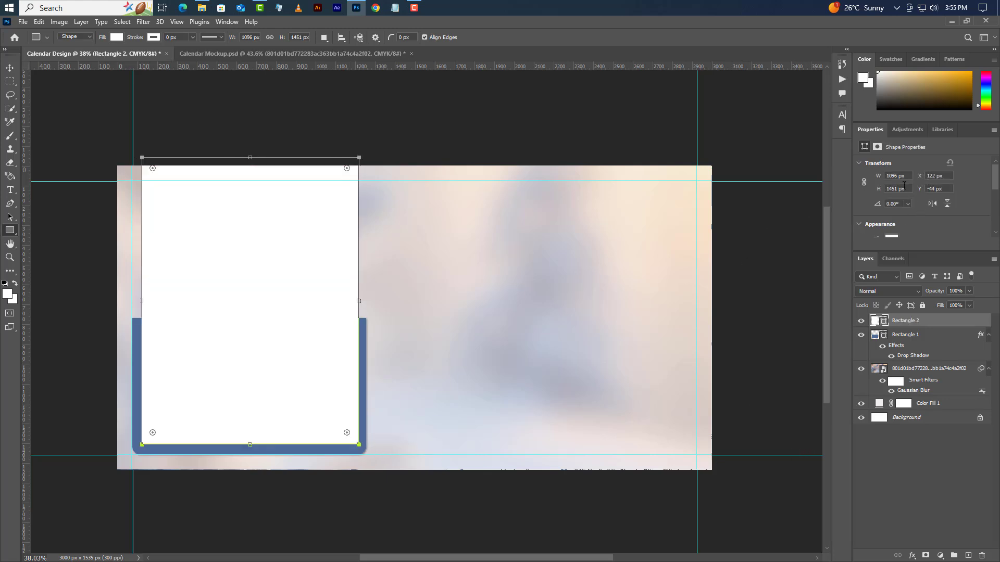
click(893, 176)
key(Return)
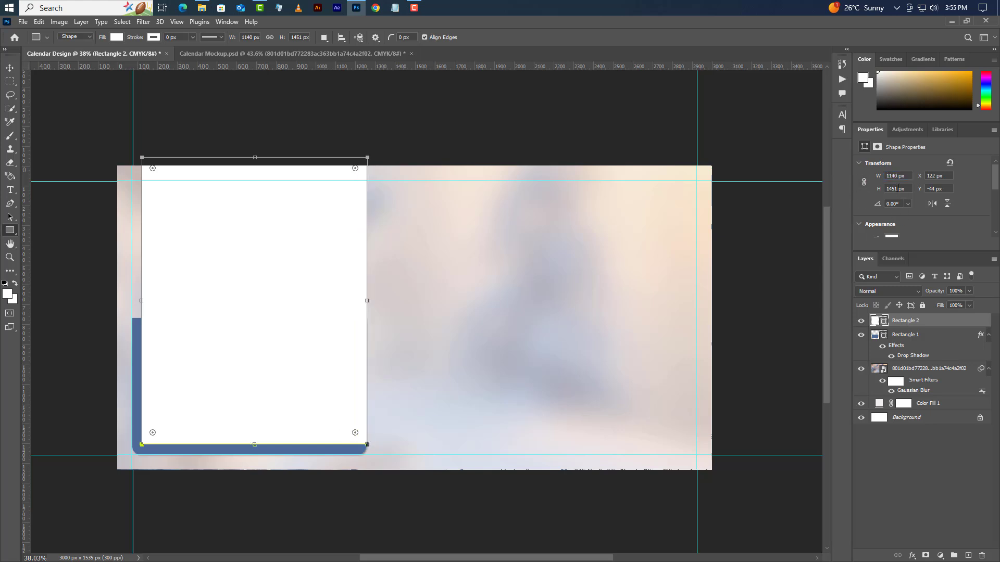
text(1500)
key(Return)
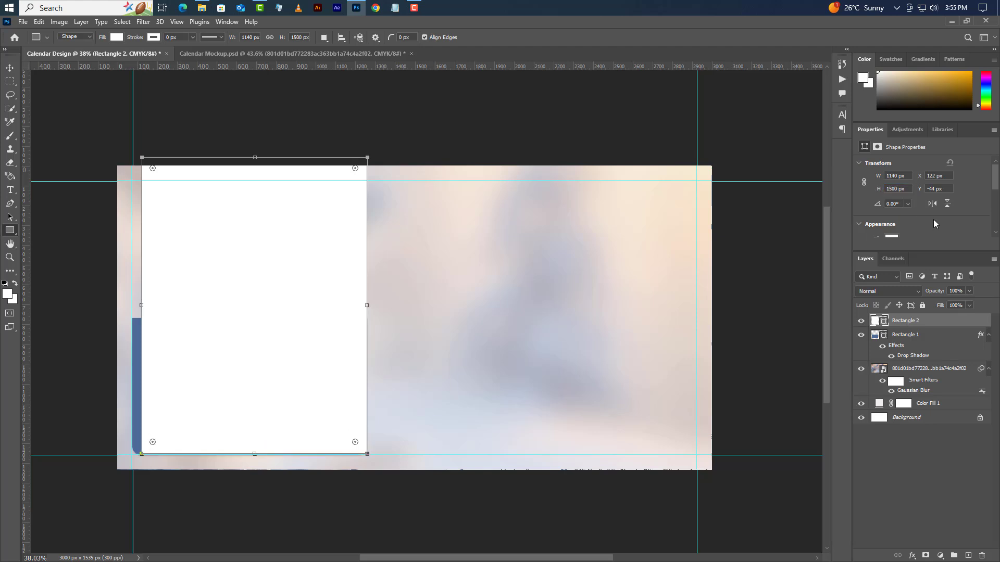
Round only the white rectangle's two bottom corners to 35 px
scroll(911, 209, down, 3)
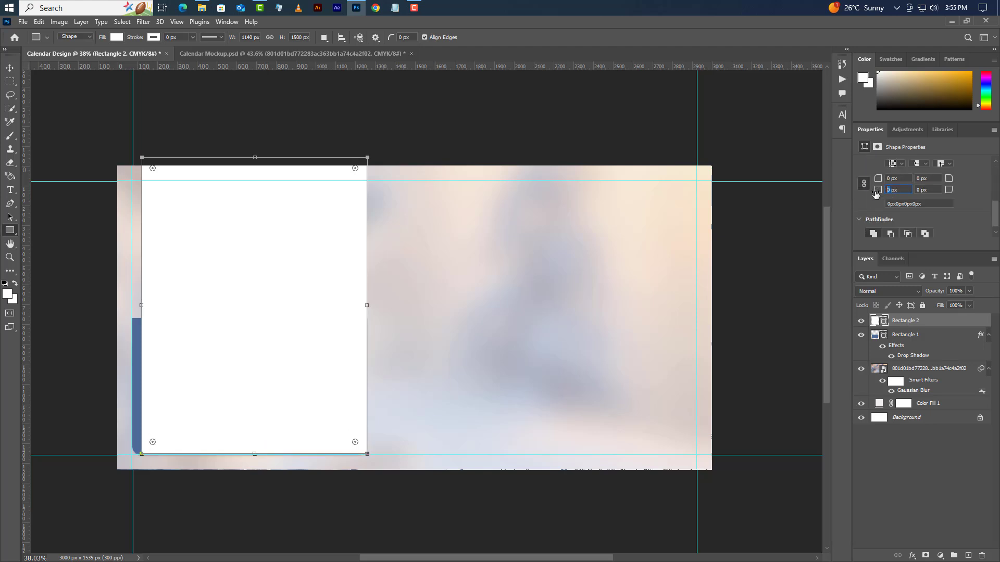
text(35)
key(Return)
click(866, 185)
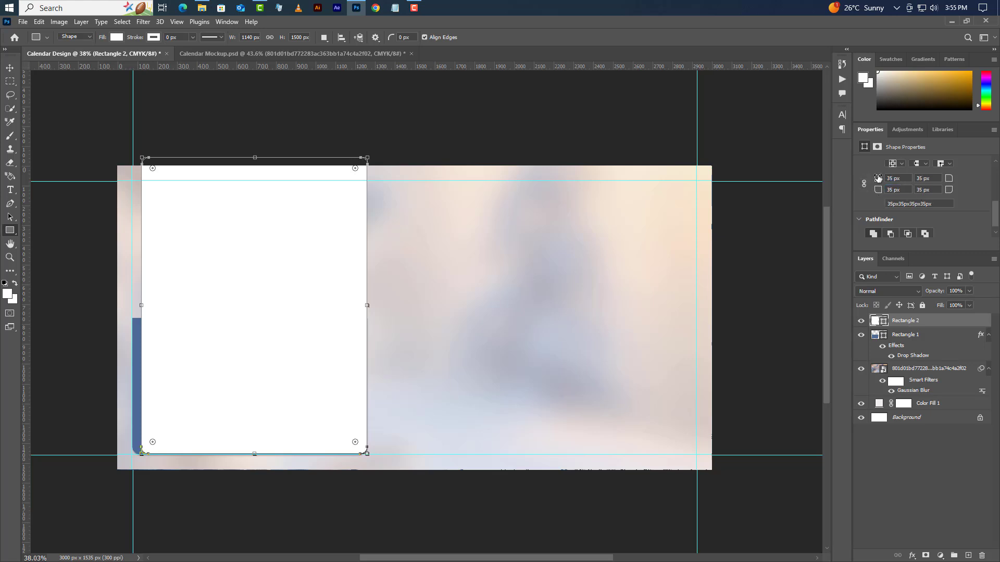
drag(879, 180, 795, 180)
drag(949, 179, 798, 189)
Center the white rectangle horizontally on the blue panel and nudge it up about 20 px
key(ctrl)
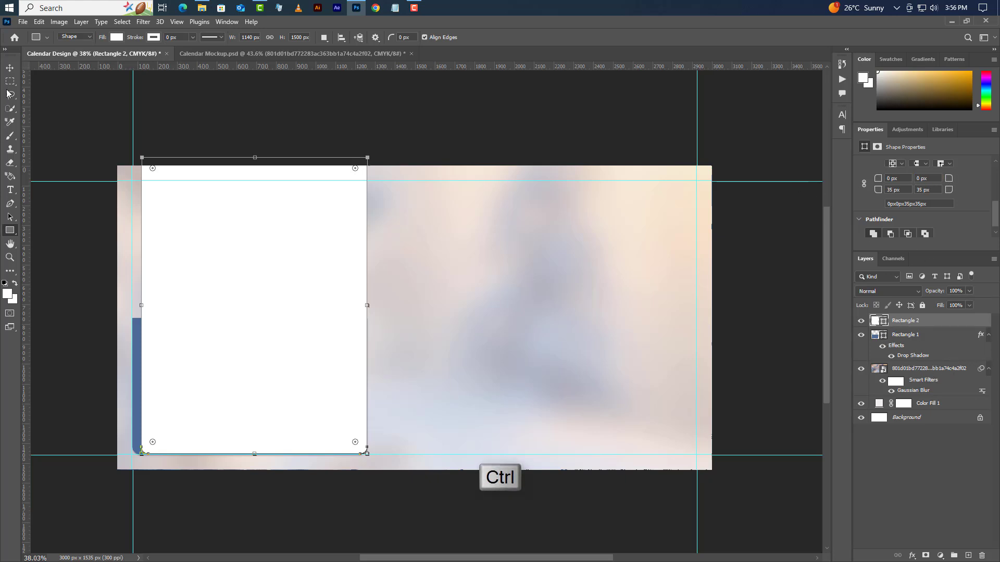
click(10, 68)
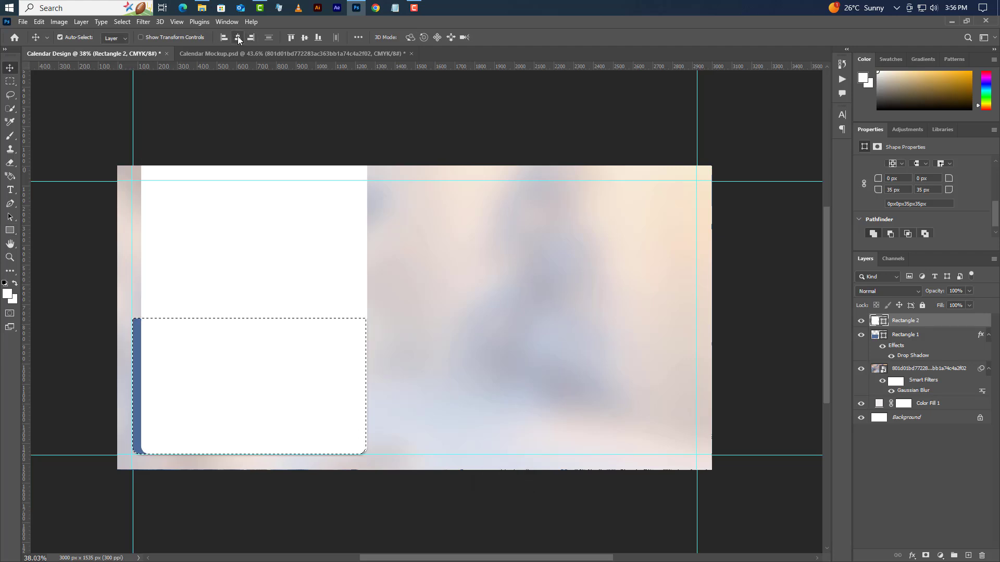
click(238, 36)
click(123, 22)
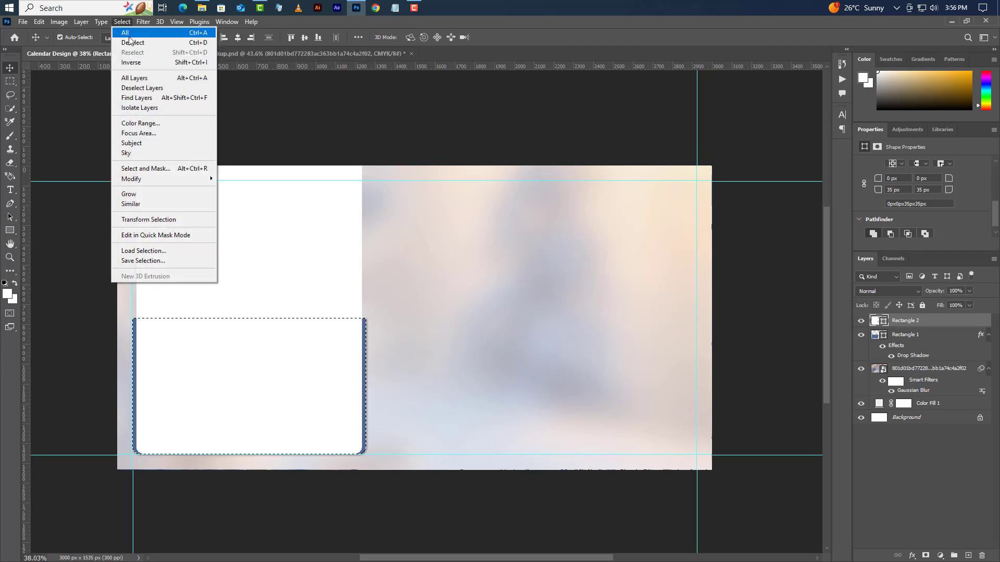
click(130, 42)
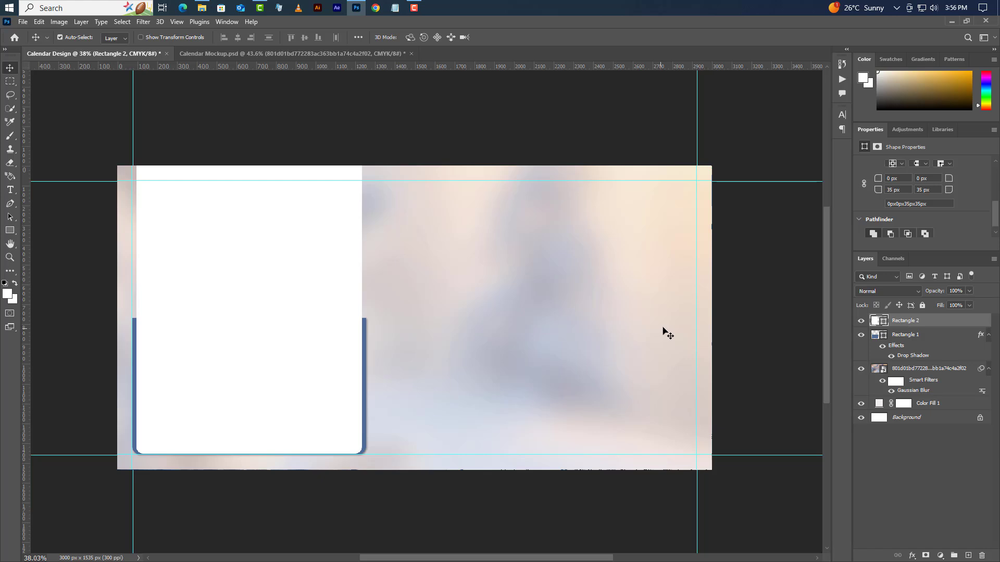
key(shift+Up)
key(shift+Up)
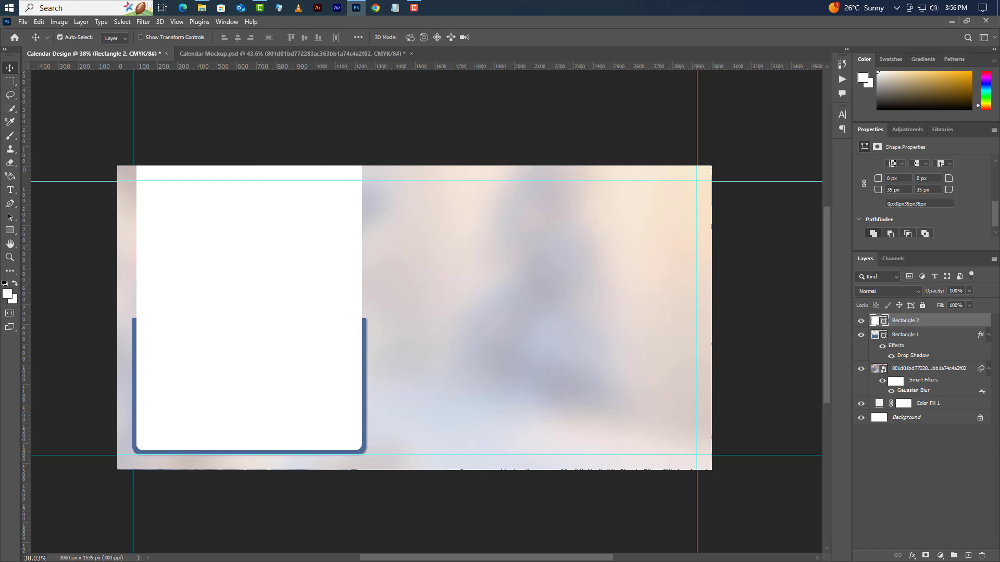
Place the winter tree photo flipped horizontally and scale it to about 26.75% so it spans the white rectangle's width
click(952, 21)
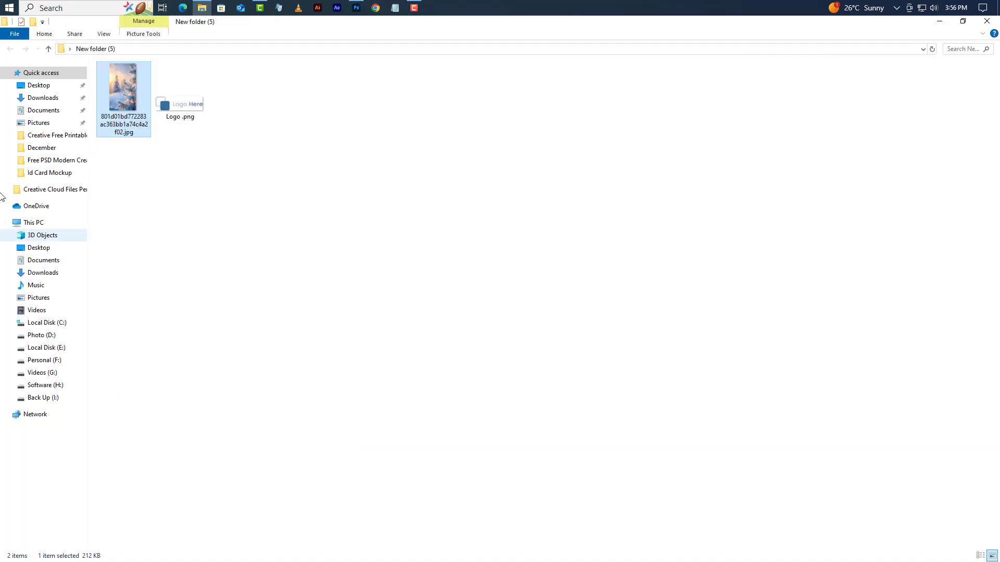
drag(104, 87, 310, 395)
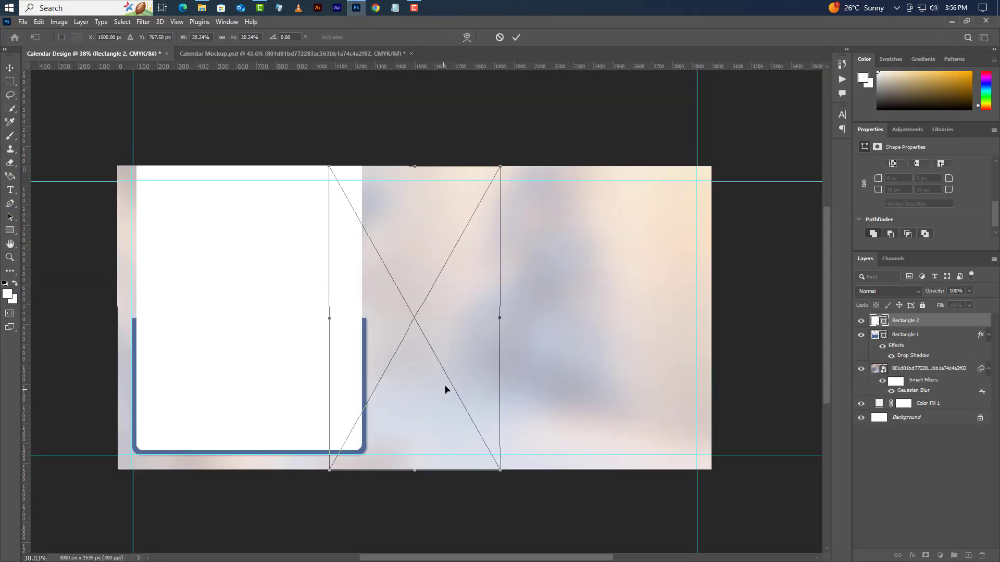
right_click(450, 371)
click(496, 351)
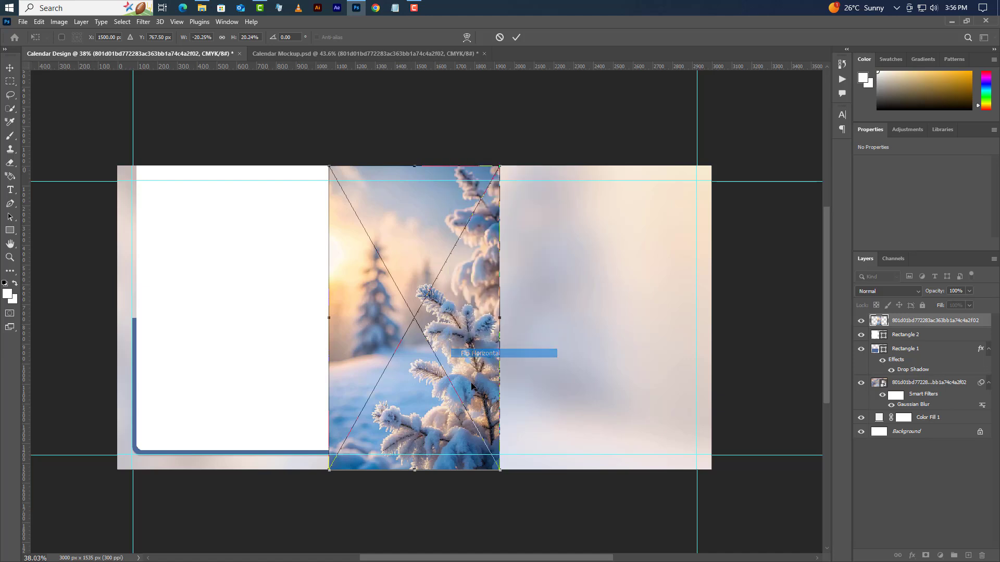
drag(391, 400, 199, 378)
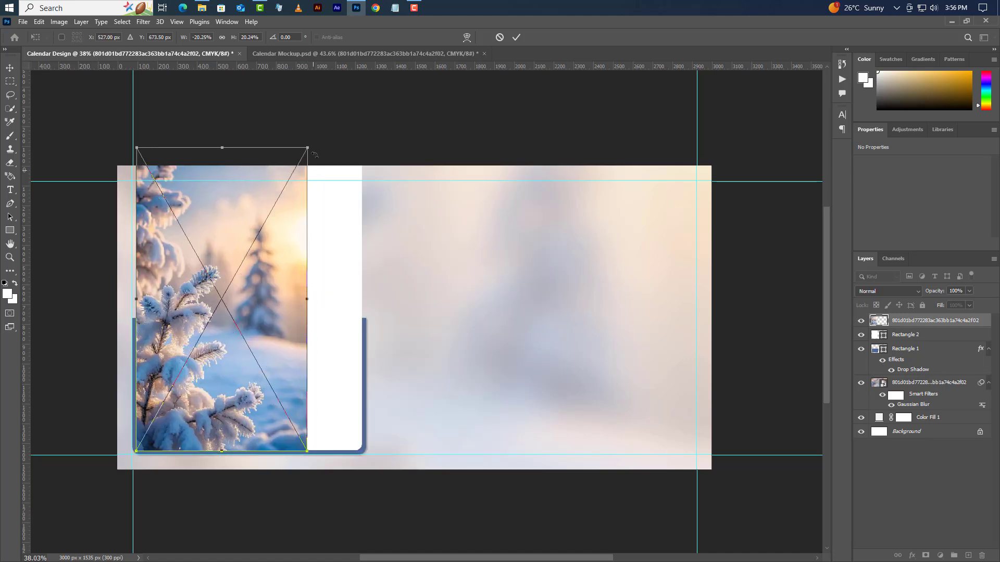
drag(314, 154, 436, 88)
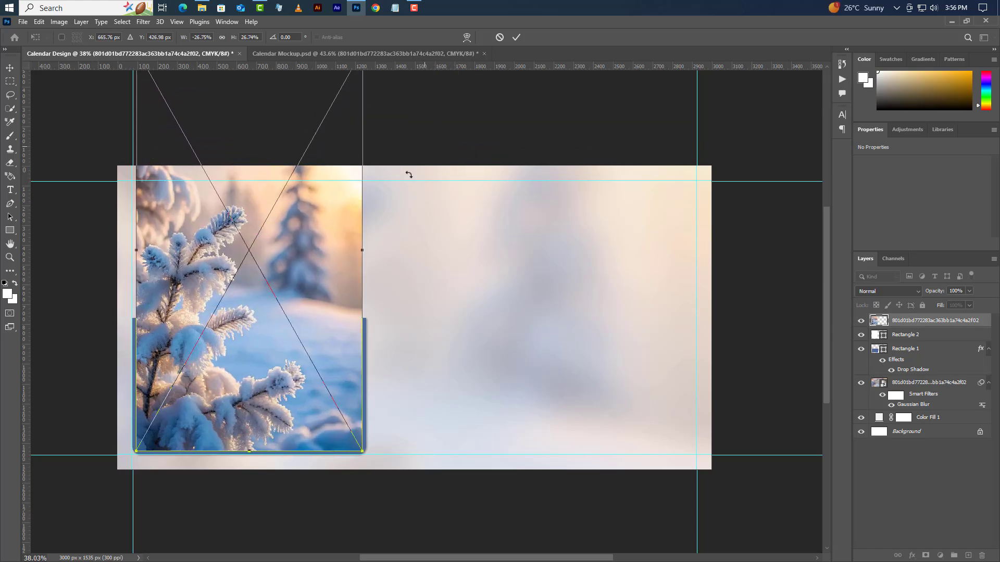
Shift the placed photo down to Y 501 px and clip it to the white rectangle
key(Down)
key(Down)
key(Down)
key(Down)
key(Down)
key(Down)
key(Down)
key(Down)
key(Down)
key(Down)
key(Down)
key(Down)
key(Down)
key(Down)
key(Down)
key(Down)
key(Down)
key(Down)
key(Down)
key(Down)
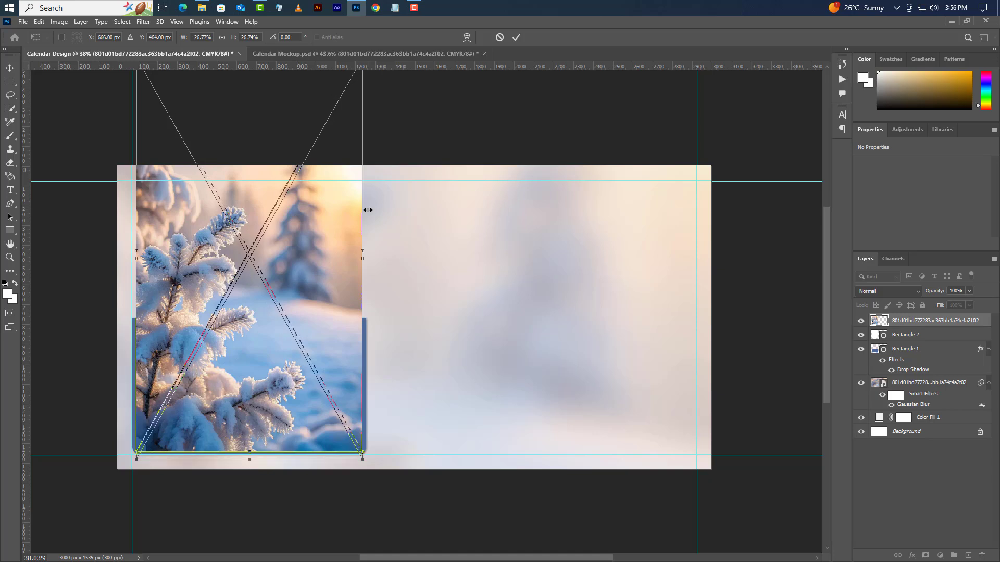
click(516, 37)
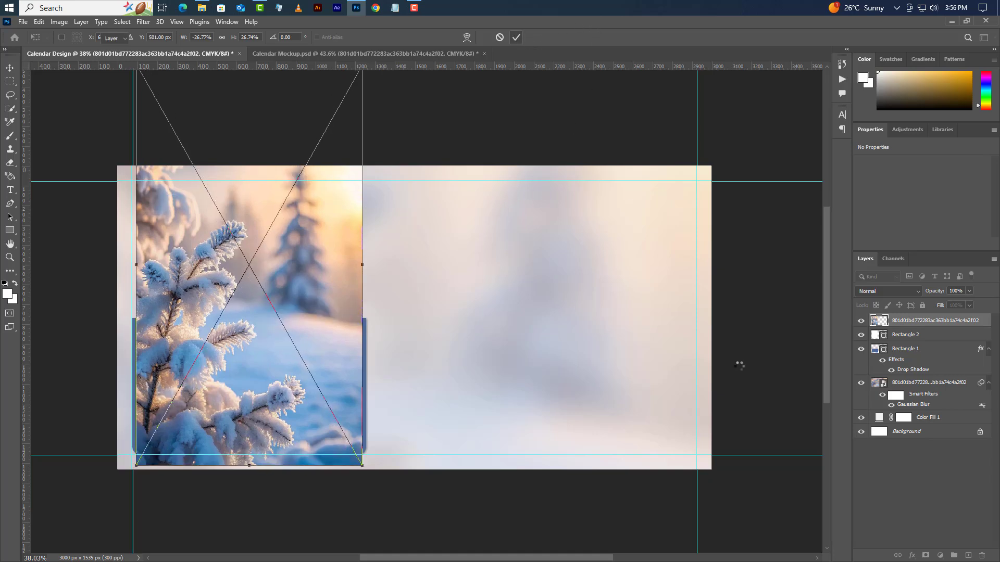
right_click(963, 326)
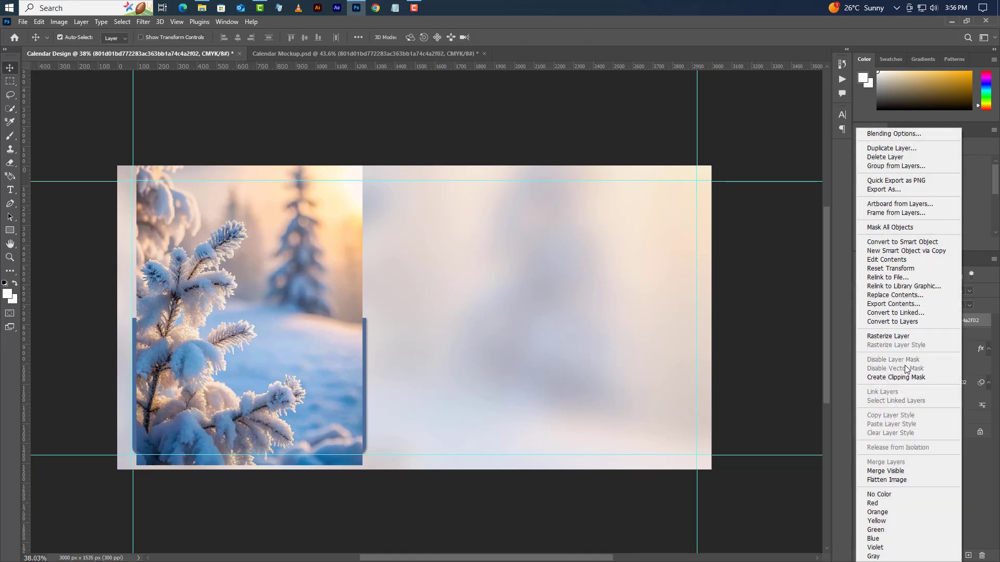
click(906, 377)
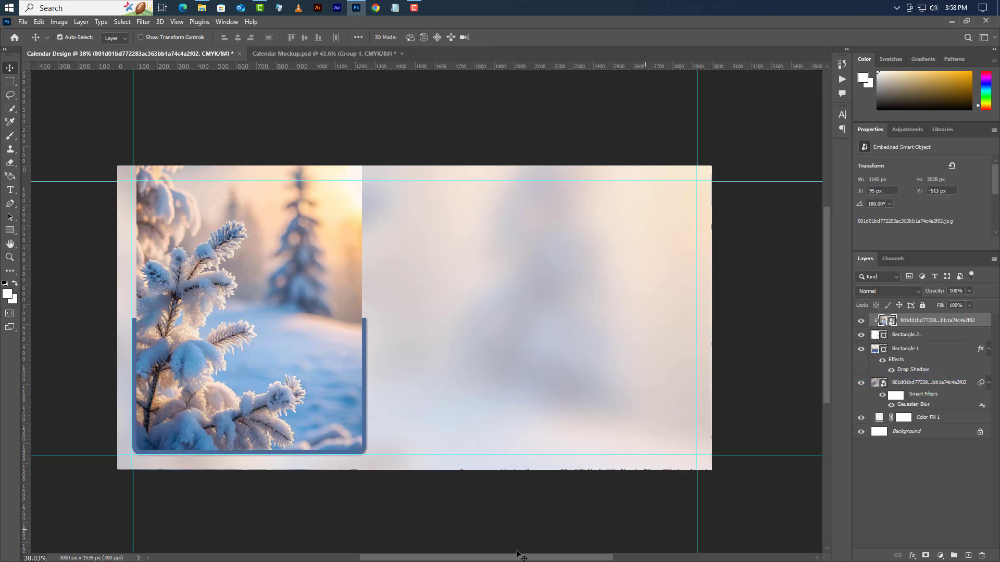
Add the white text "20" in Impact Regular at 150 pt and position it over the upper half of the winter photo
click(10, 194)
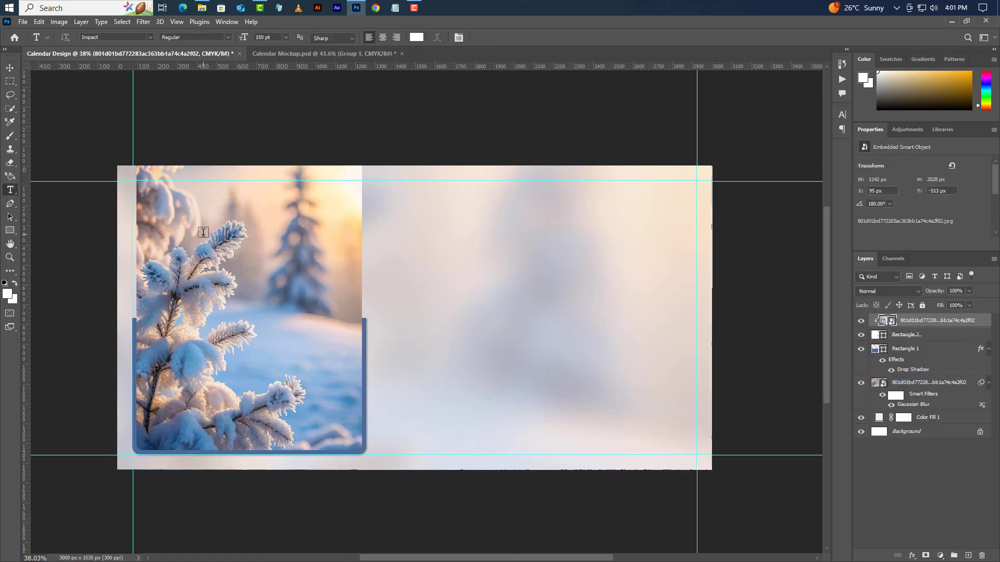
click(203, 232)
text(20)
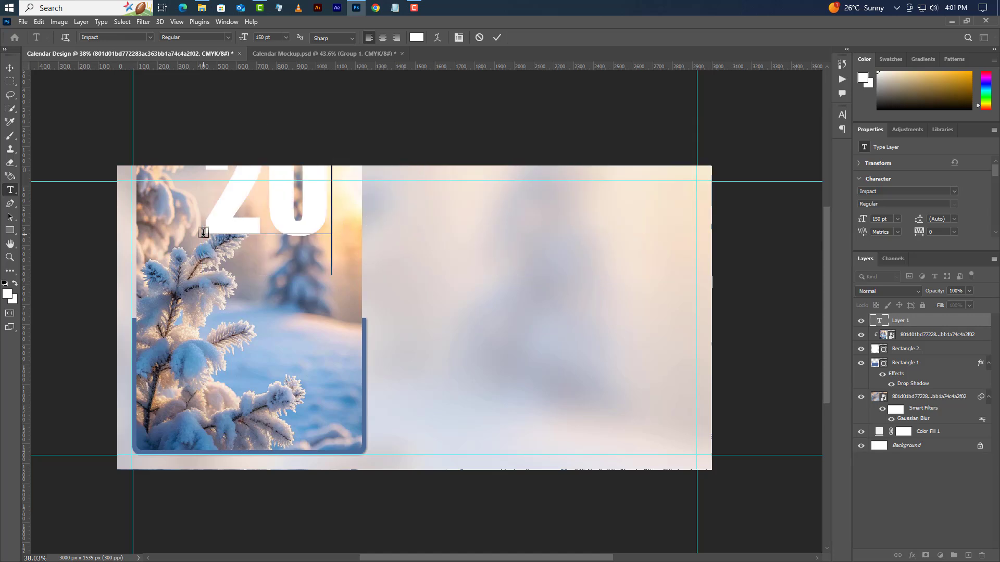
click(498, 37)
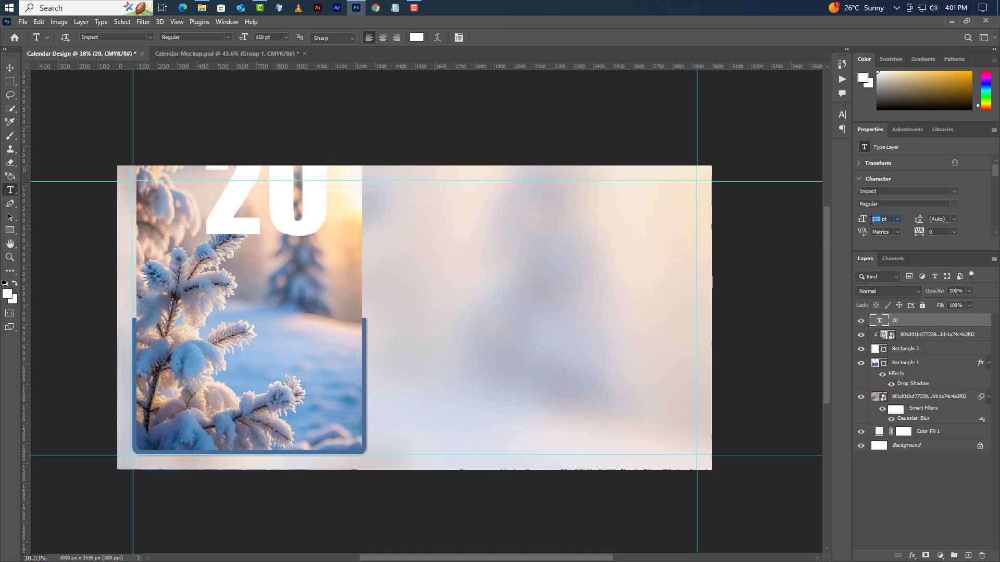
click(879, 205)
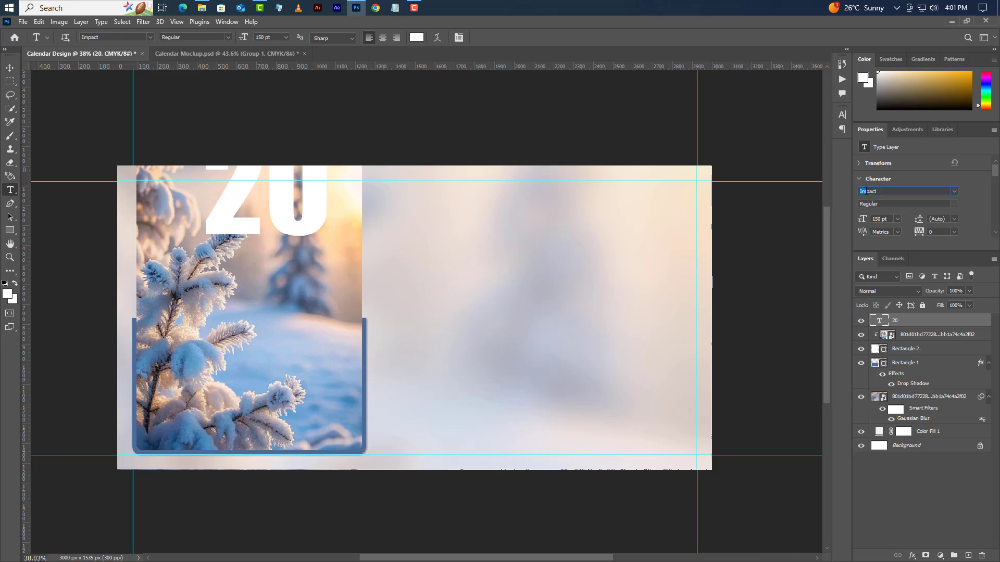
click(10, 68)
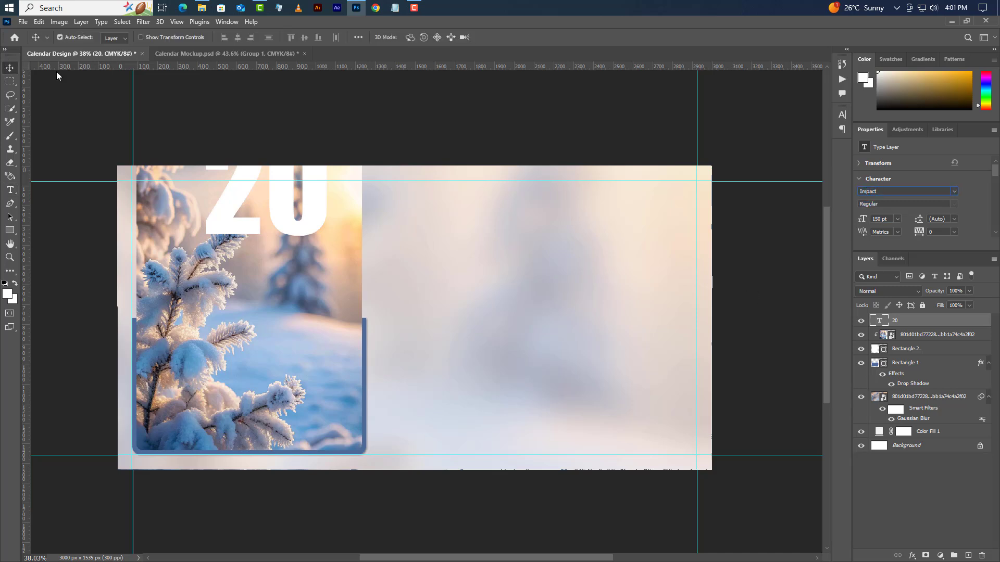
drag(300, 237, 276, 312)
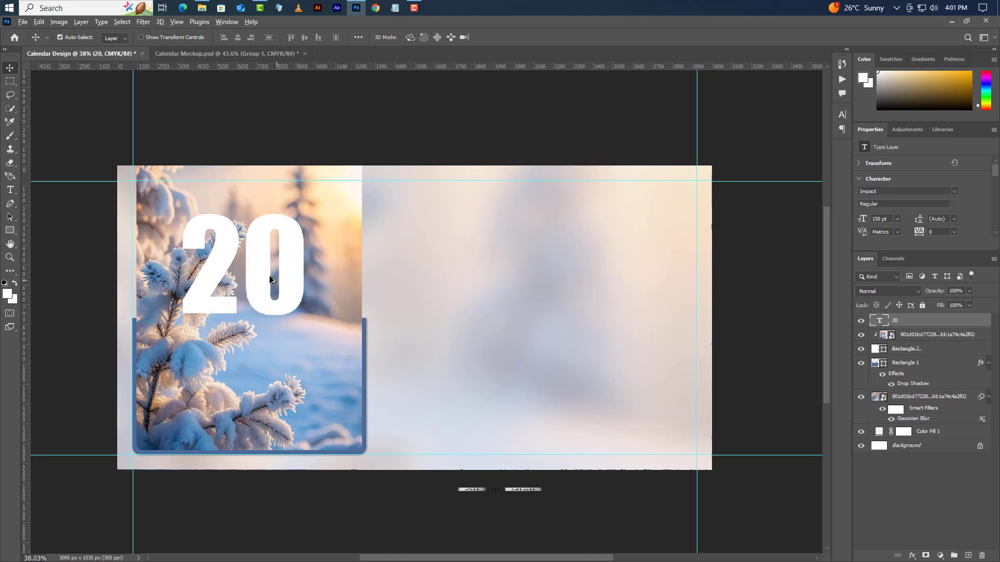
Duplicate the "20" text directly below the original and change the copy to "26"
drag(257, 264, 311, 385)
key(t)
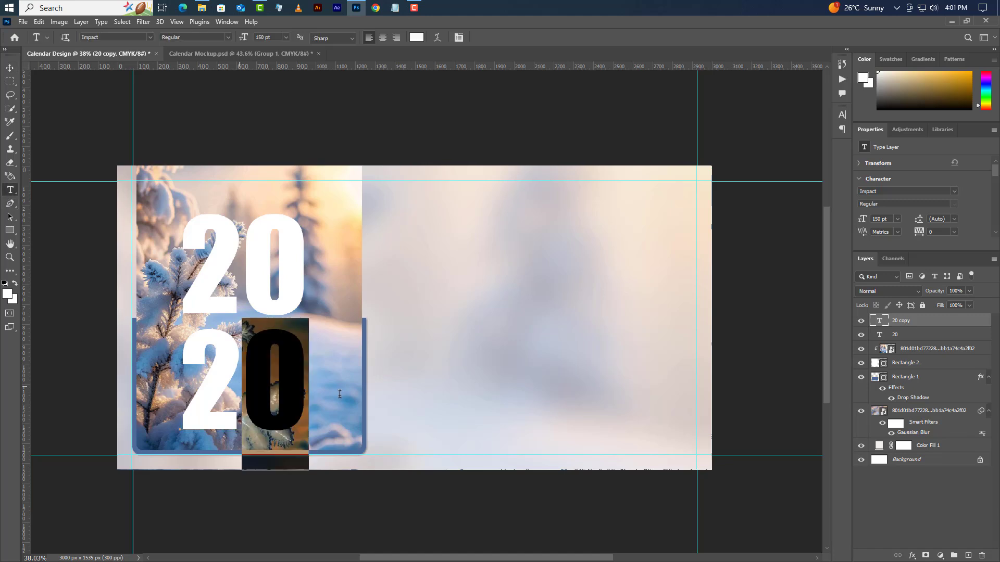
text(6)
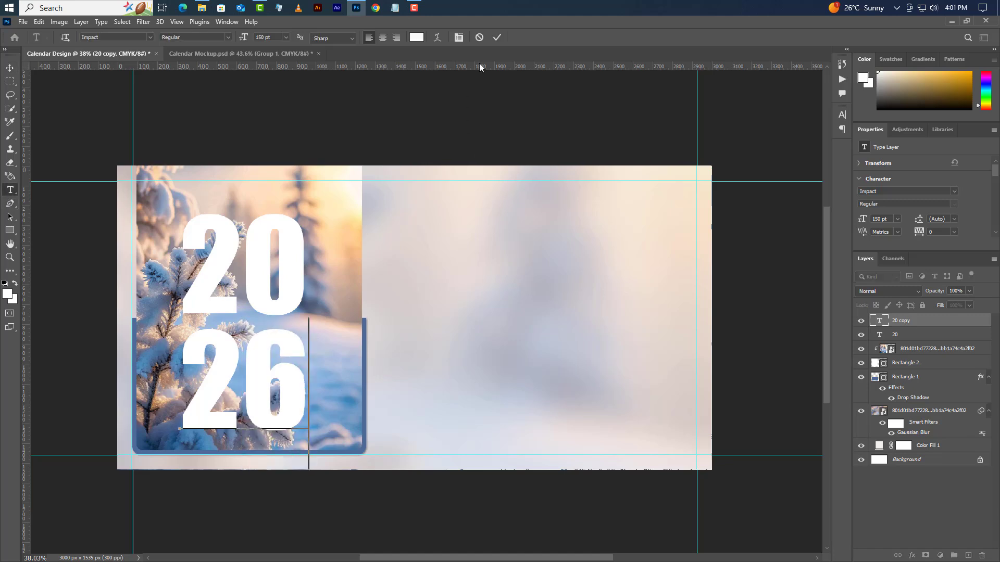
click(501, 38)
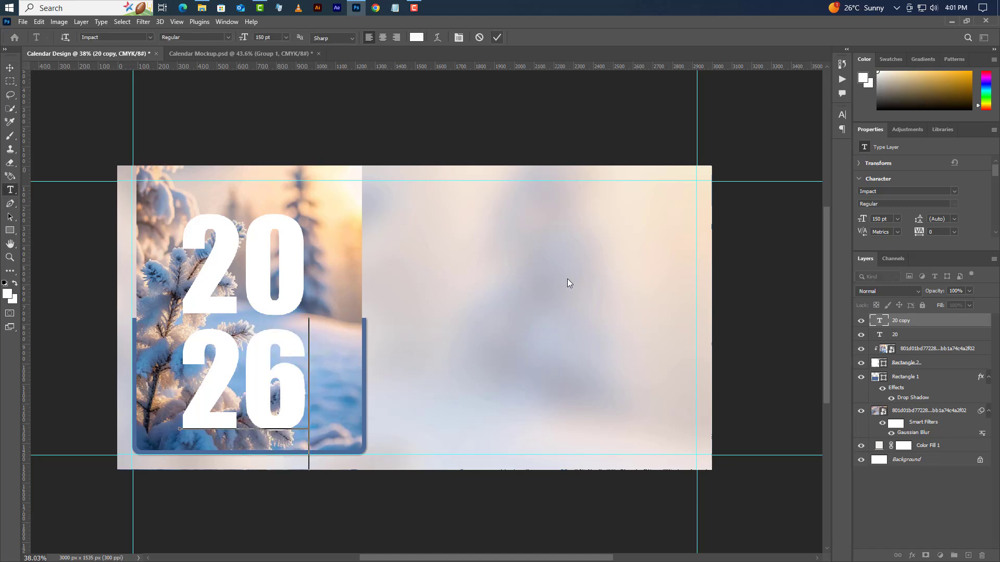
Group the "20" and "26" text layers and center the group on the winter photo
click(10, 68)
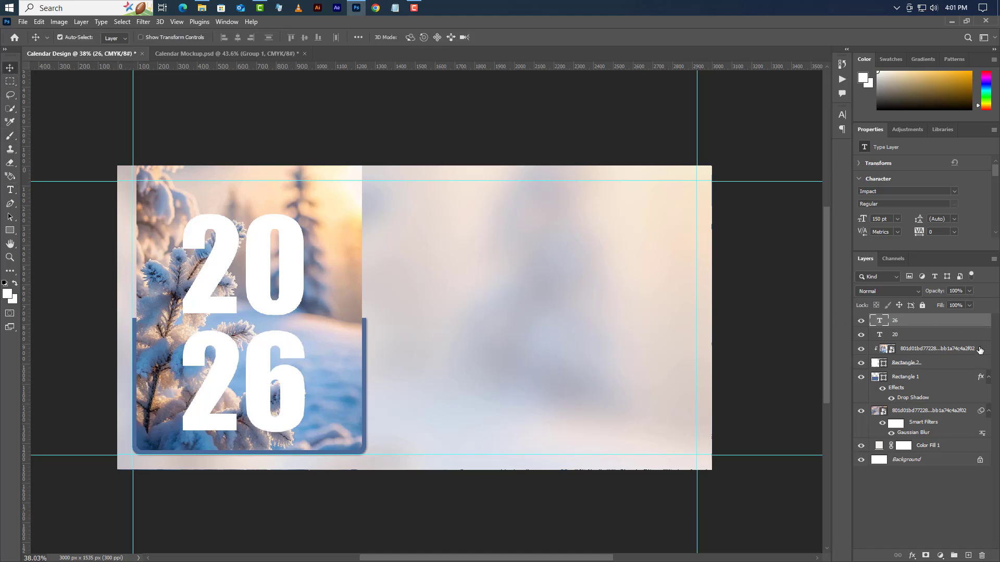
ctrl+click(929, 336)
click(954, 555)
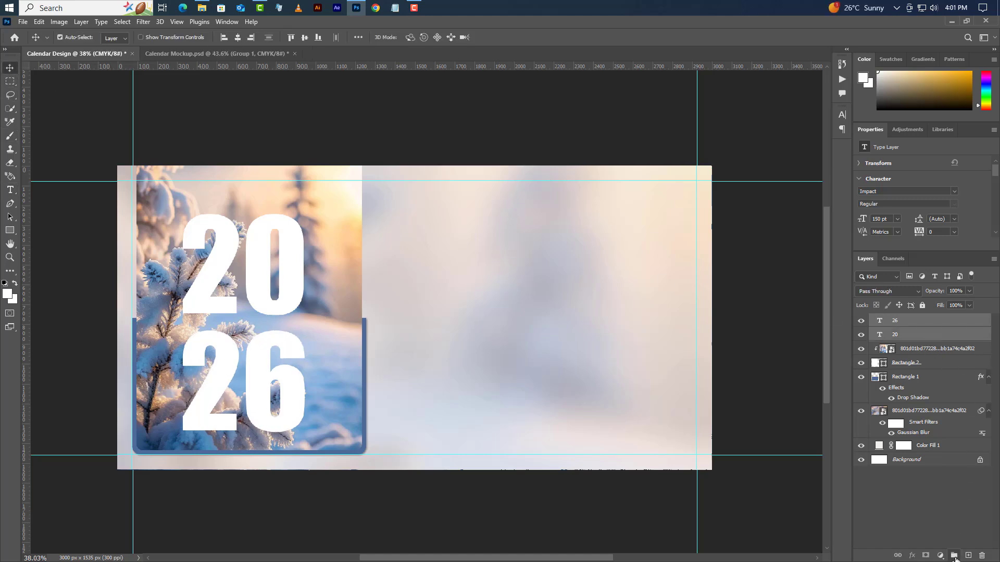
click(39, 23)
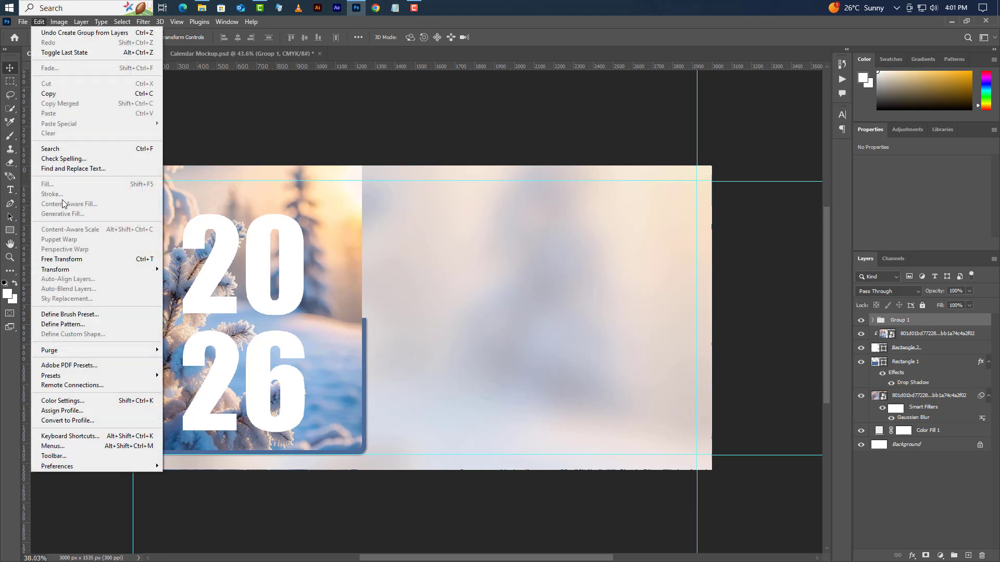
click(68, 262)
drag(289, 311, 295, 306)
click(516, 38)
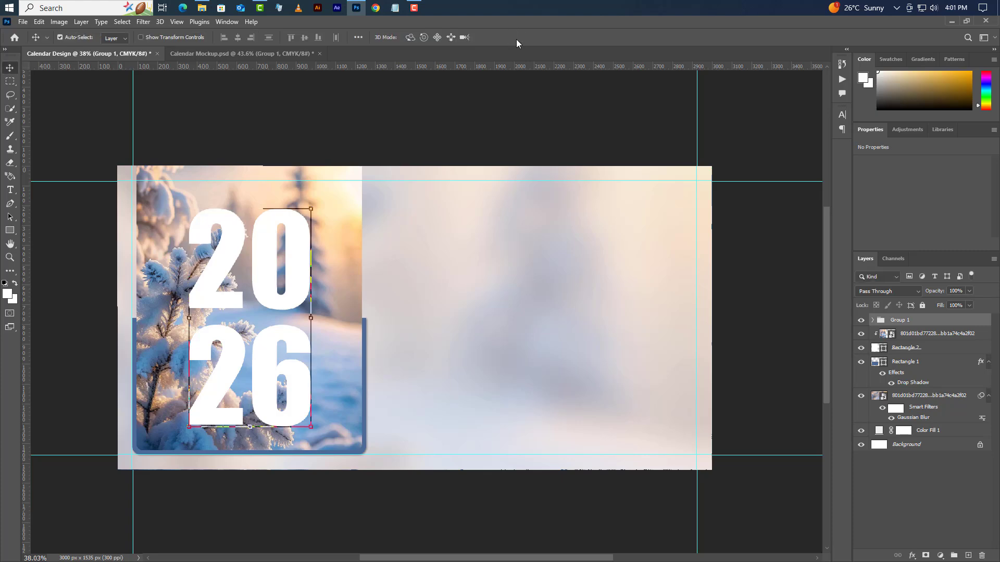
Convert the year text group to a smart object and add a black inner shadow with 75% opacity, 145° angle, 2 px distance and 3 px size
right_click(942, 327)
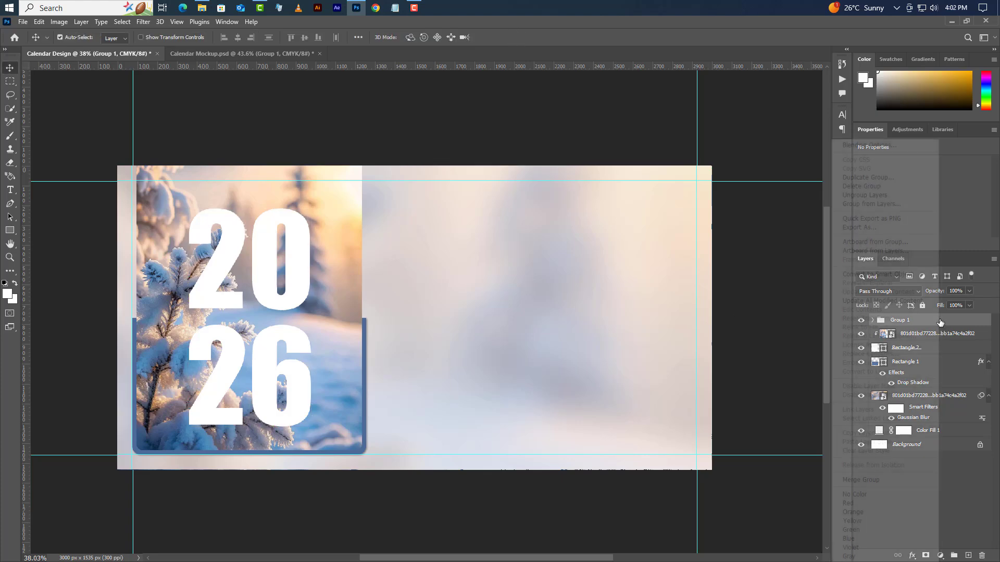
click(930, 276)
right_click(938, 323)
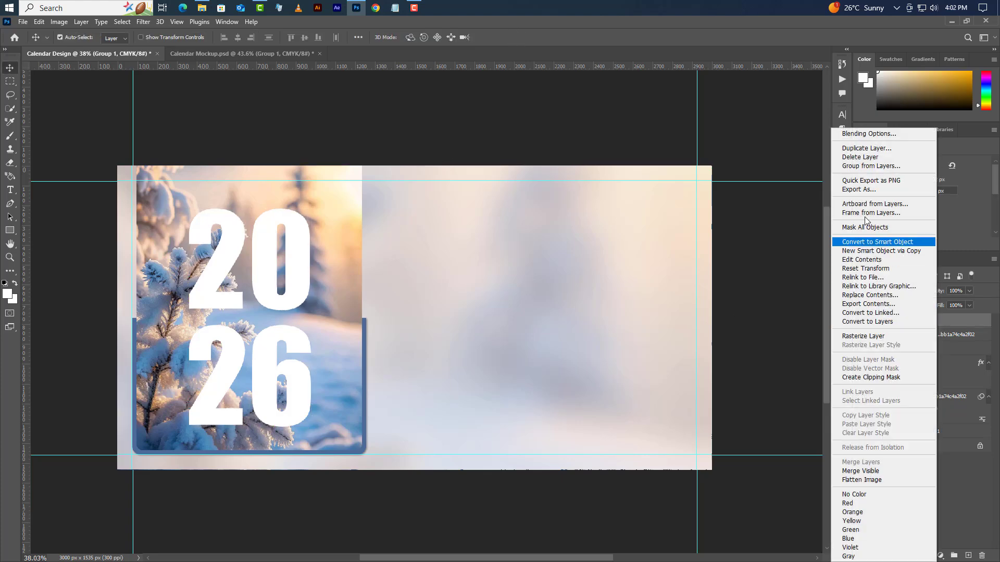
click(868, 133)
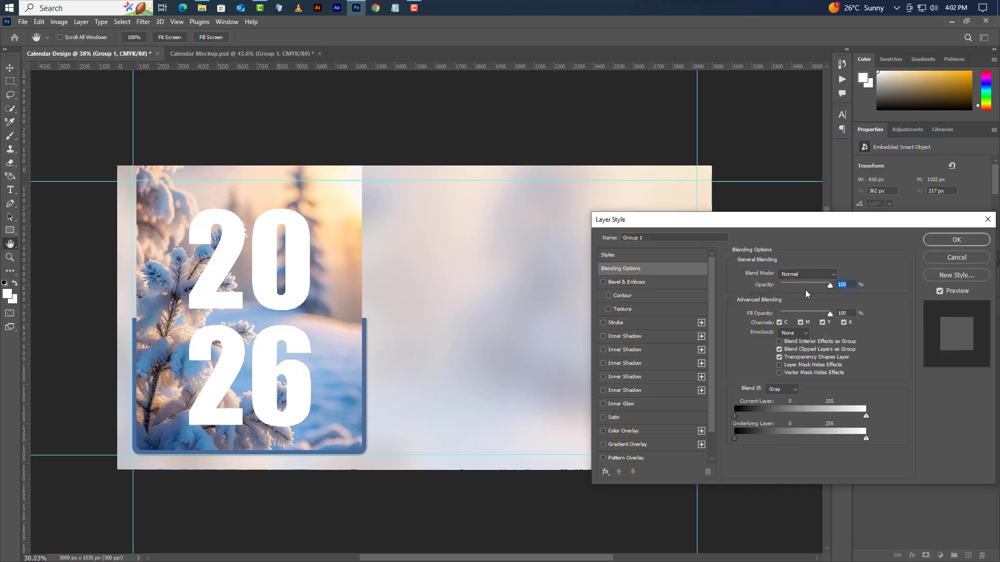
click(651, 336)
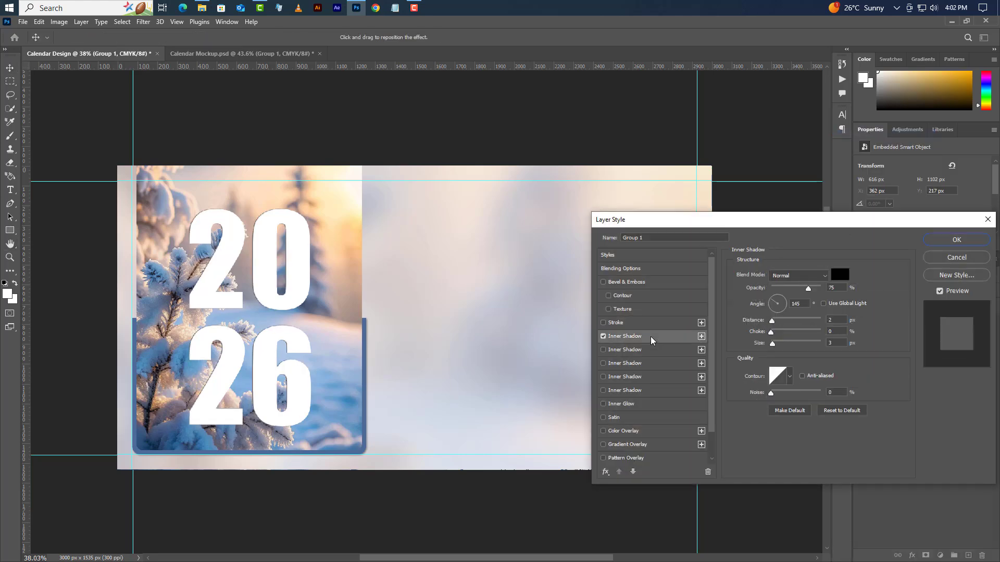
click(837, 277)
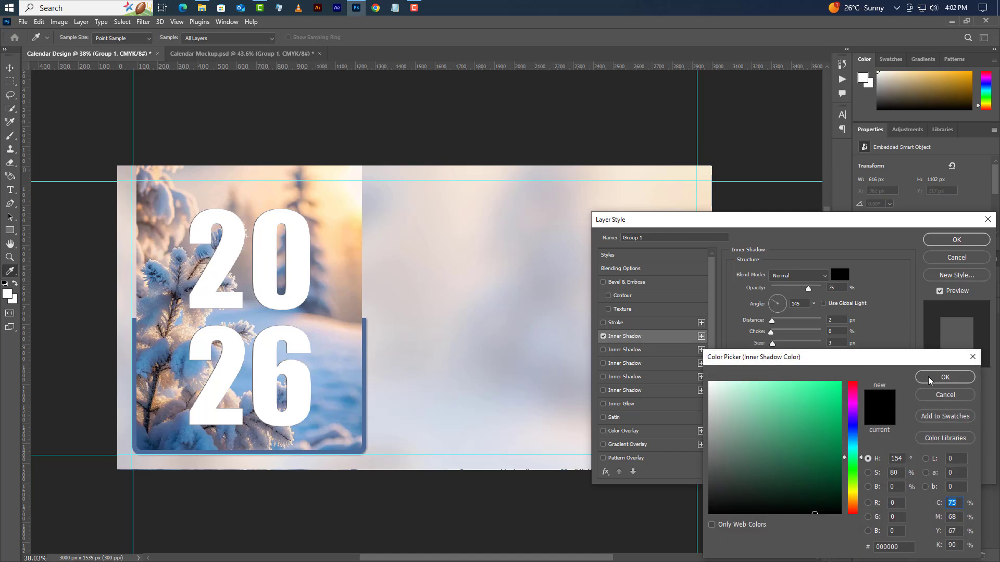
click(947, 377)
click(814, 281)
click(815, 278)
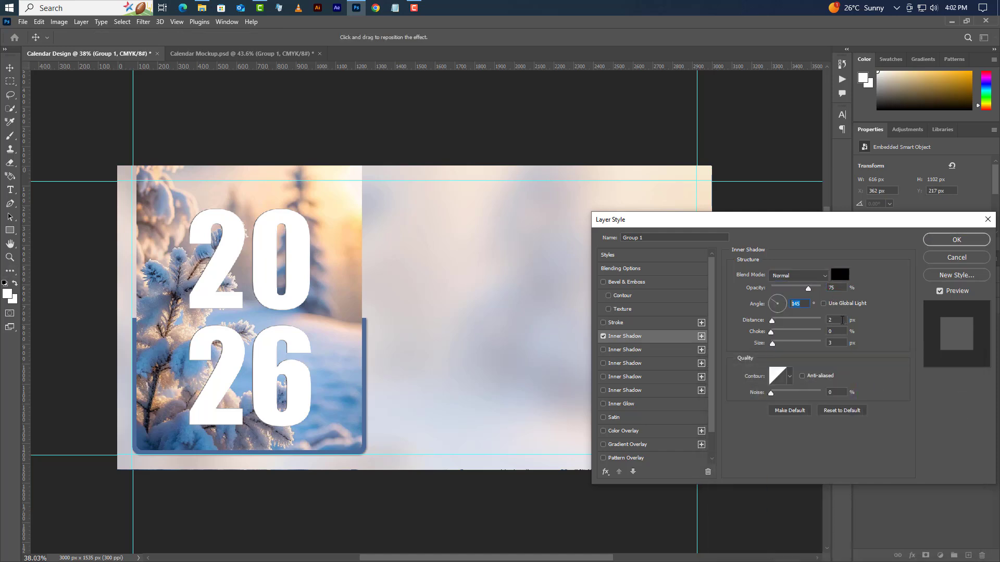
click(829, 342)
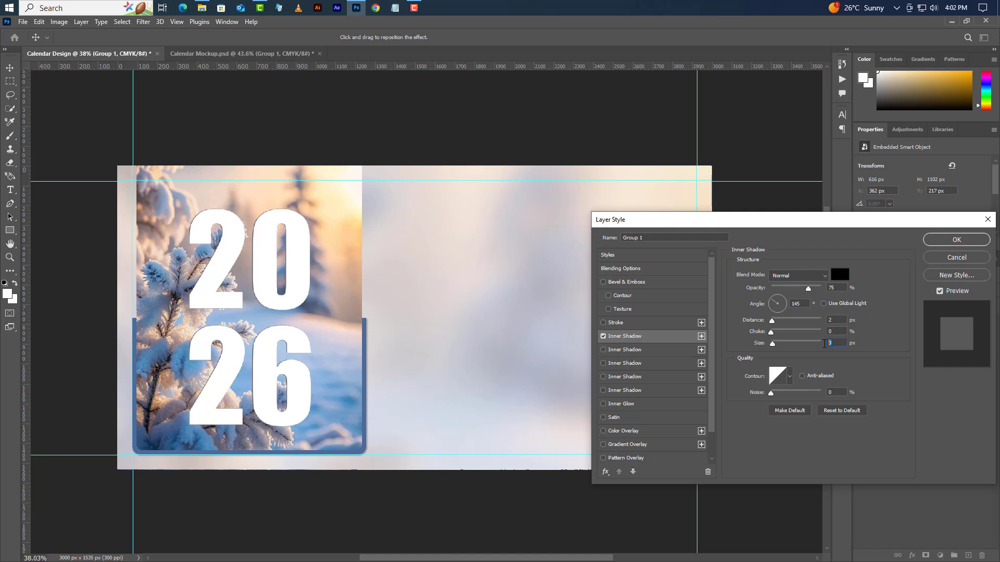
Add a second inner shadow to the year text with 75% opacity, -45° angle, 2 px distance and 3 px size
click(660, 350)
click(801, 303)
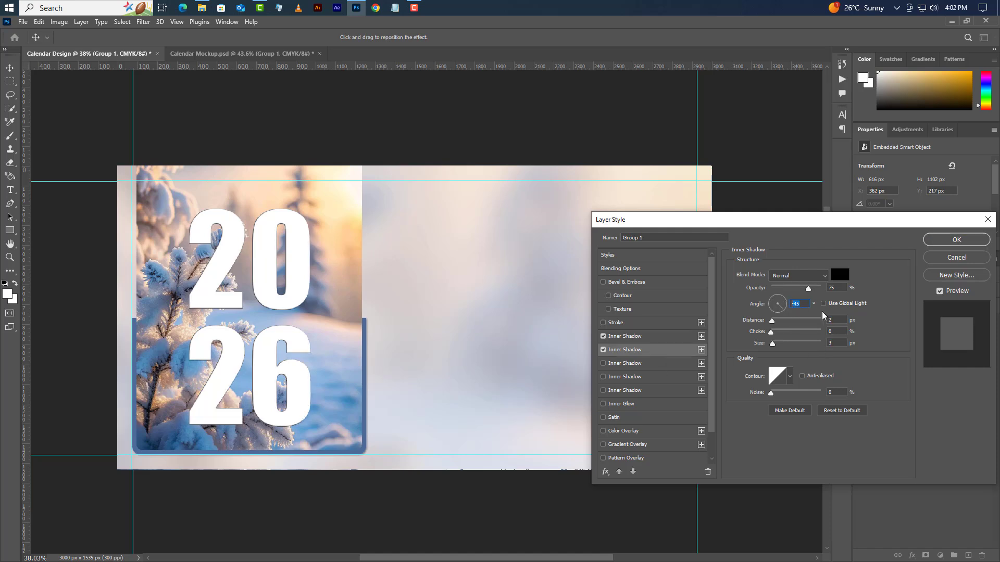
click(831, 343)
Add two more inner shadows at 145° and -45°, each with 50% opacity, 5 px distance and 7 px size
click(660, 364)
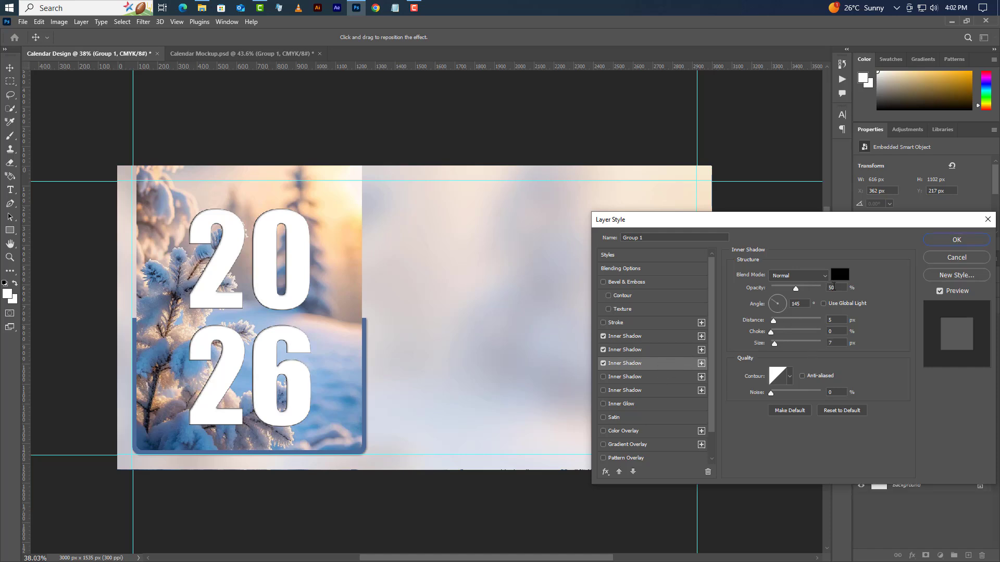
click(832, 287)
click(671, 376)
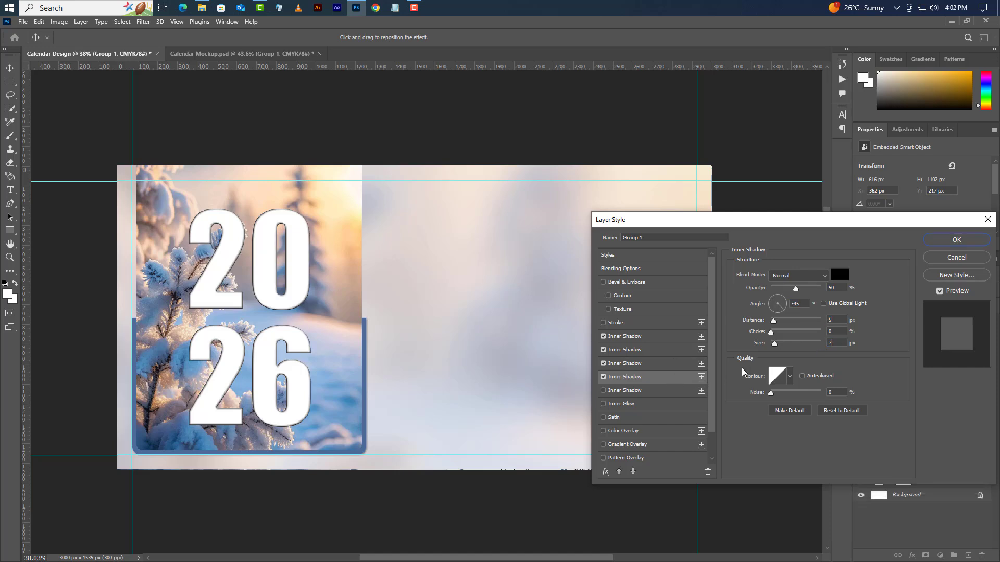
click(830, 288)
Apply a white Screen inner glow to the year text with 75% opacity, 3% noise, Edge source, 100% choke and 250 px size
click(652, 404)
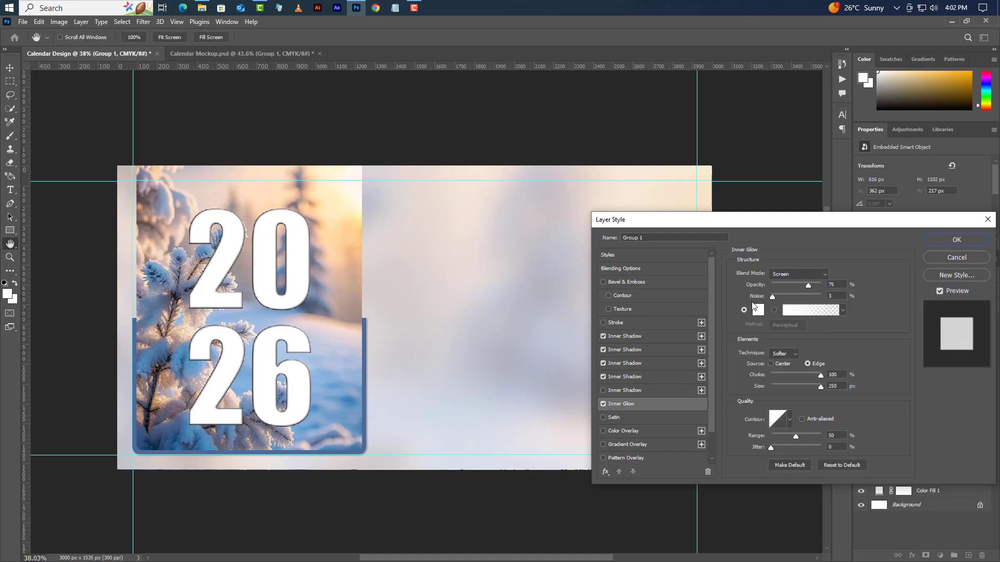
click(839, 284)
click(807, 277)
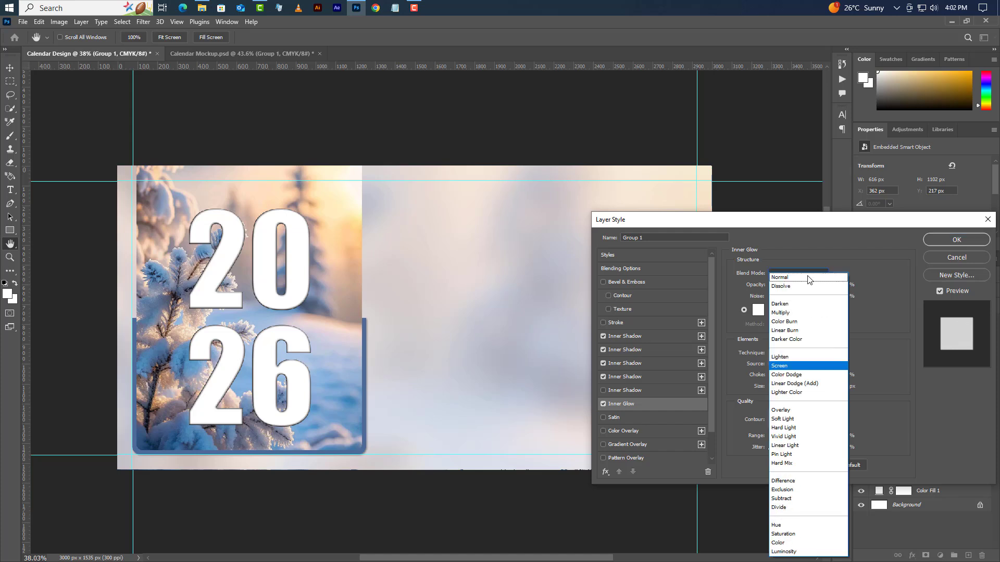
click(795, 366)
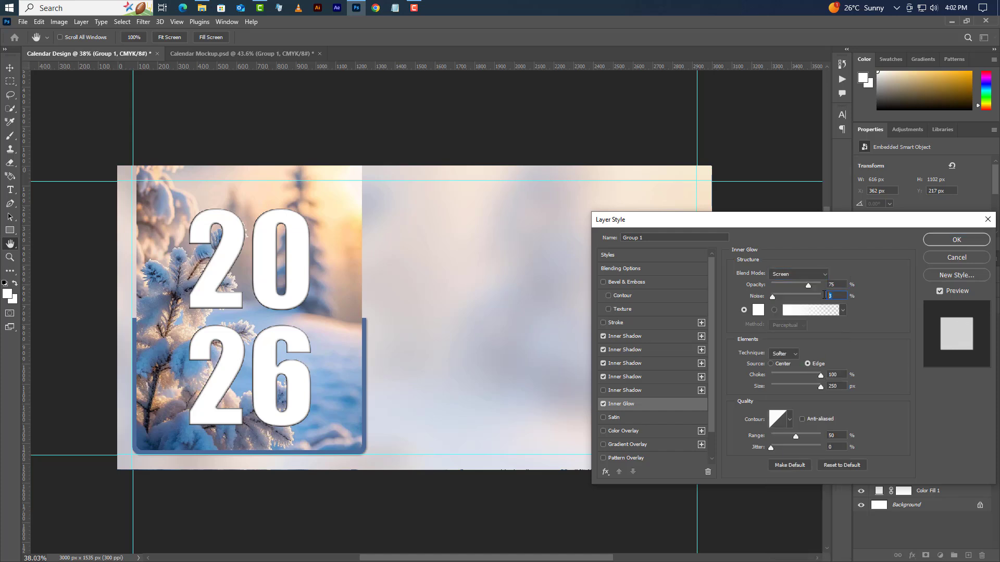
click(758, 311)
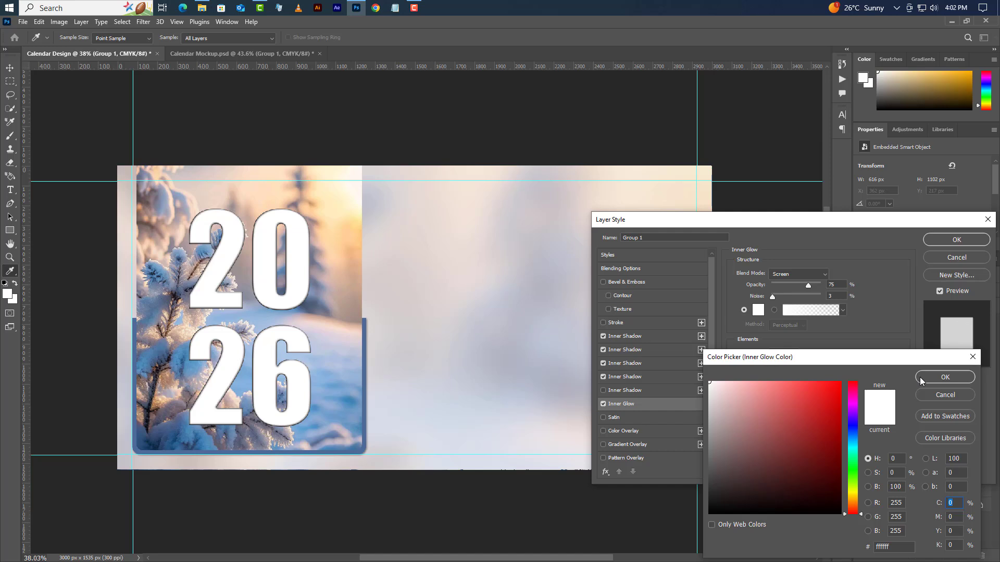
click(908, 400)
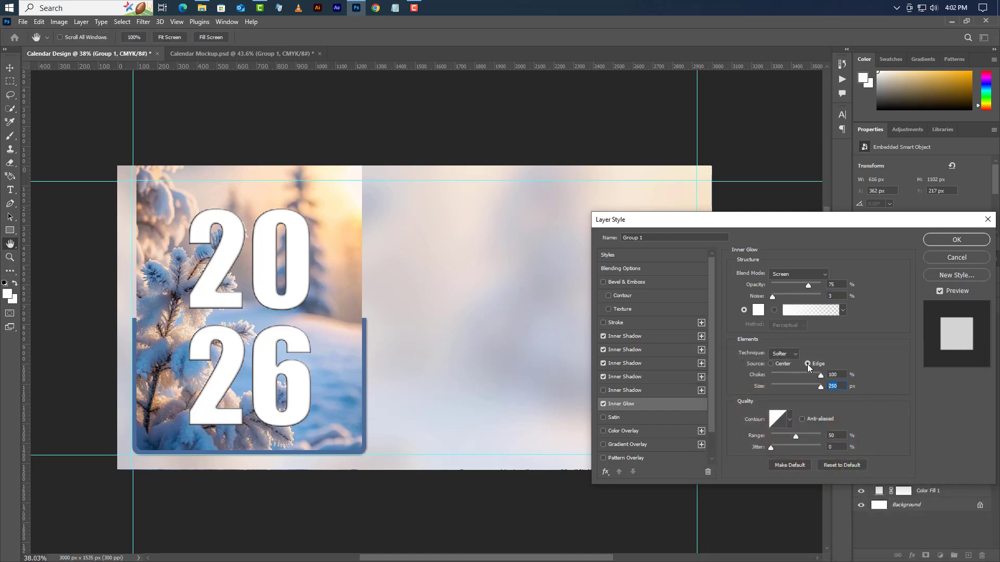
click(962, 239)
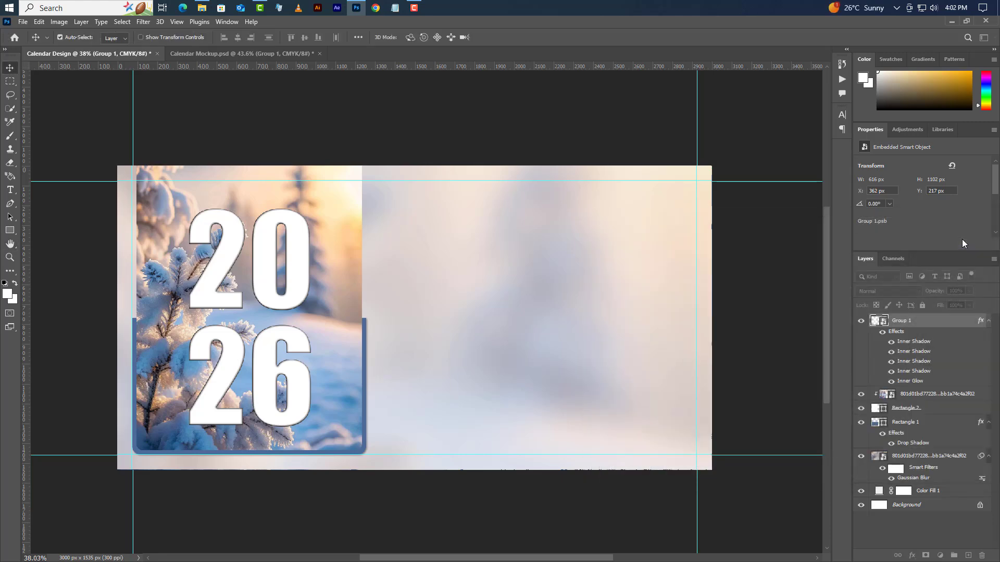
Duplicate the clipped winter photo layer, move the copy above the year text and clip it to the text, collapsing the layer effect lists
right_click(939, 396)
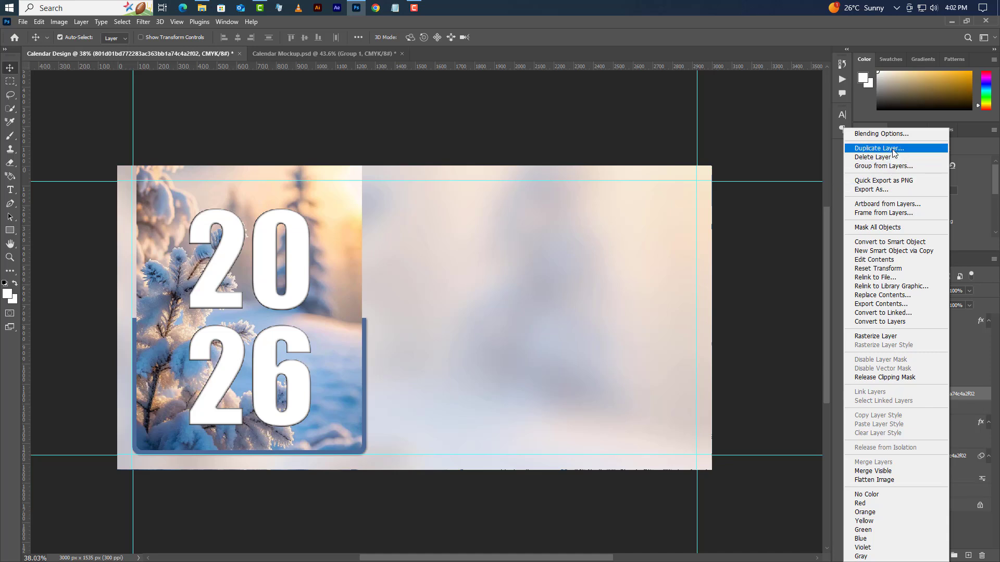
click(894, 149)
click(462, 138)
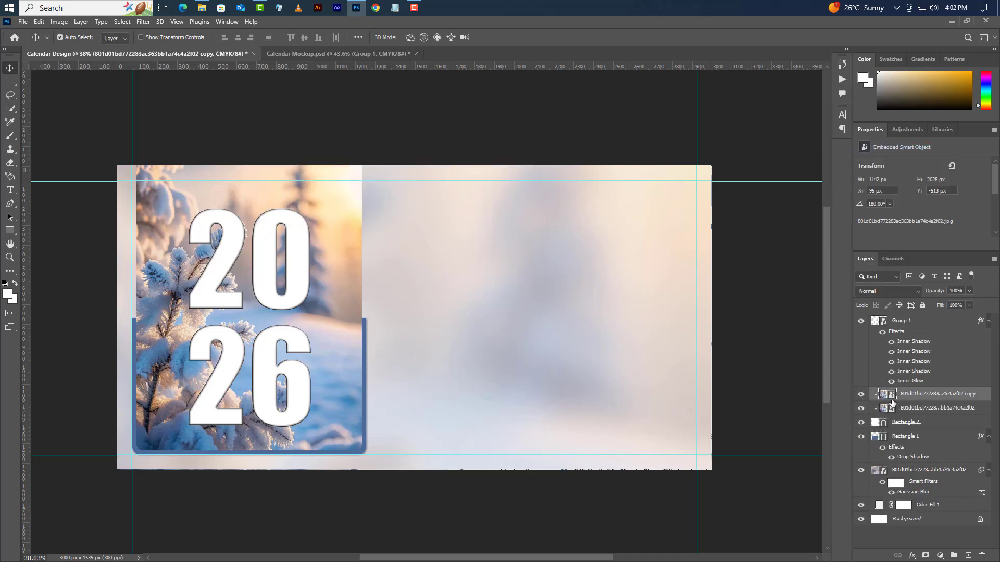
drag(926, 398, 924, 318)
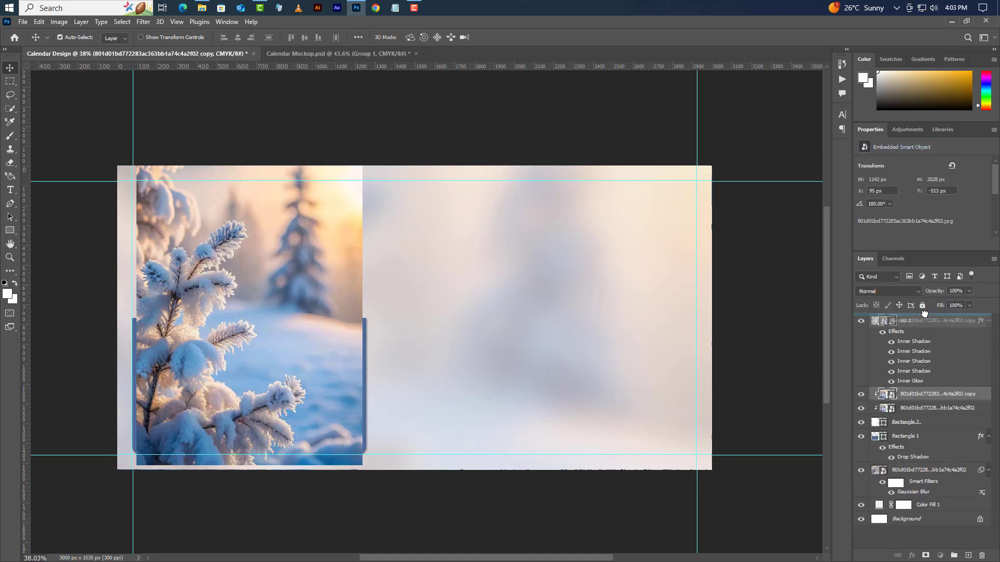
right_click(935, 321)
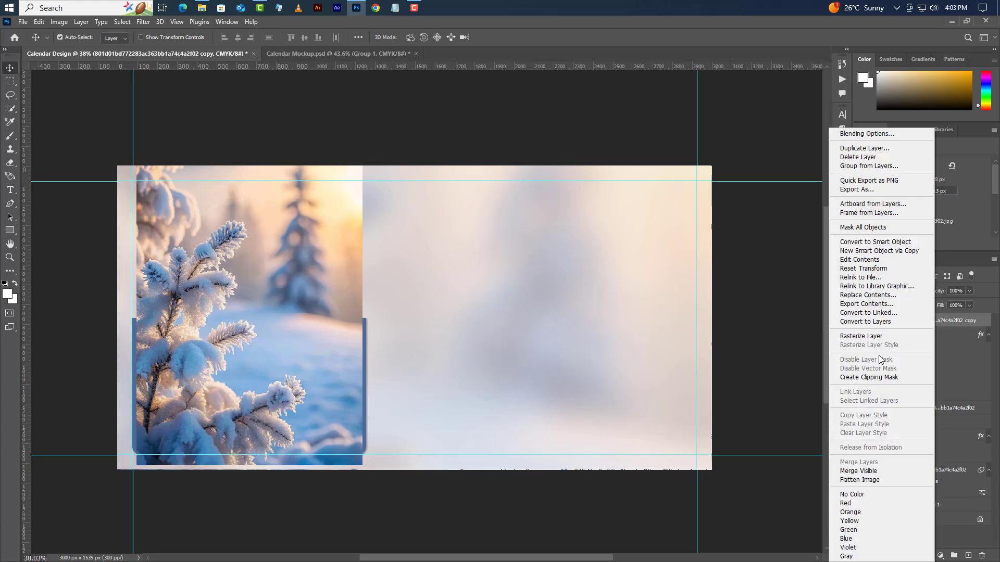
click(876, 376)
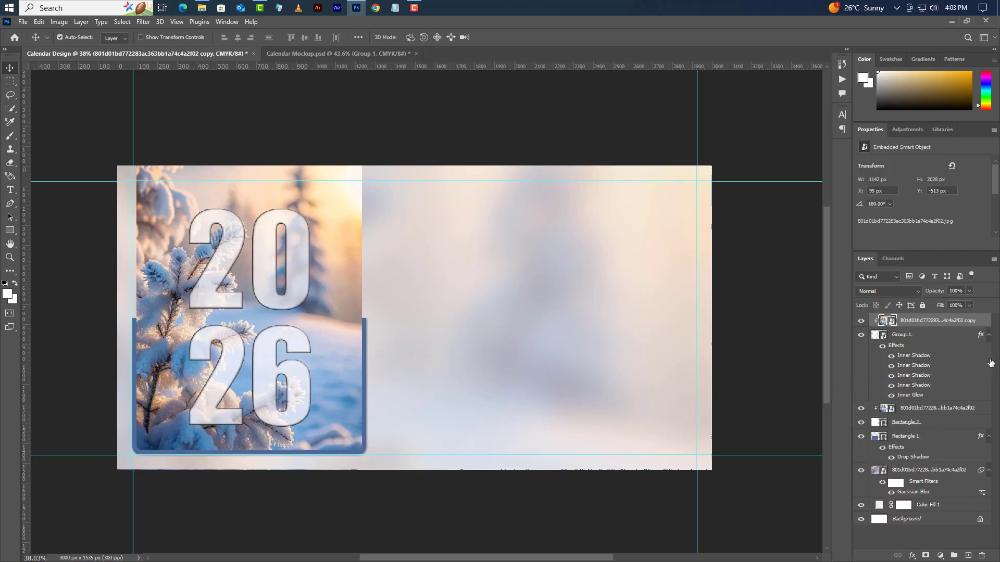
click(989, 337)
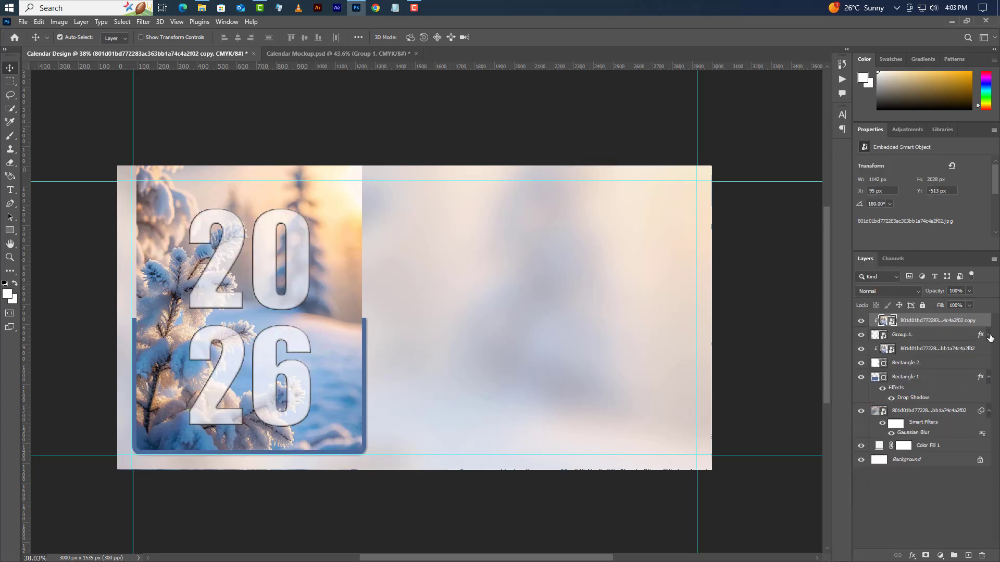
click(989, 377)
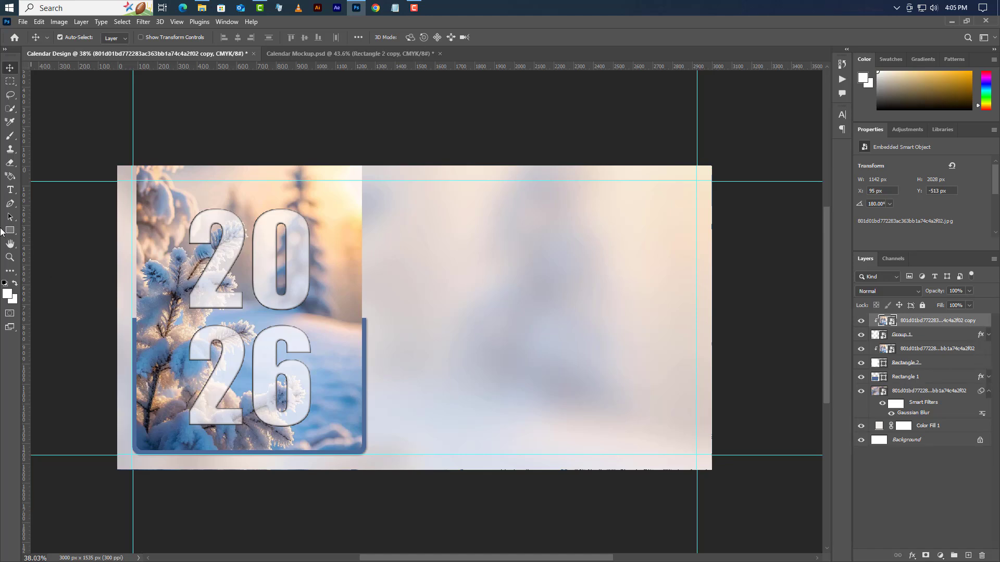
Draw a white square on the empty right half of the page and set its size to 1215 x 1215 px
click(10, 230)
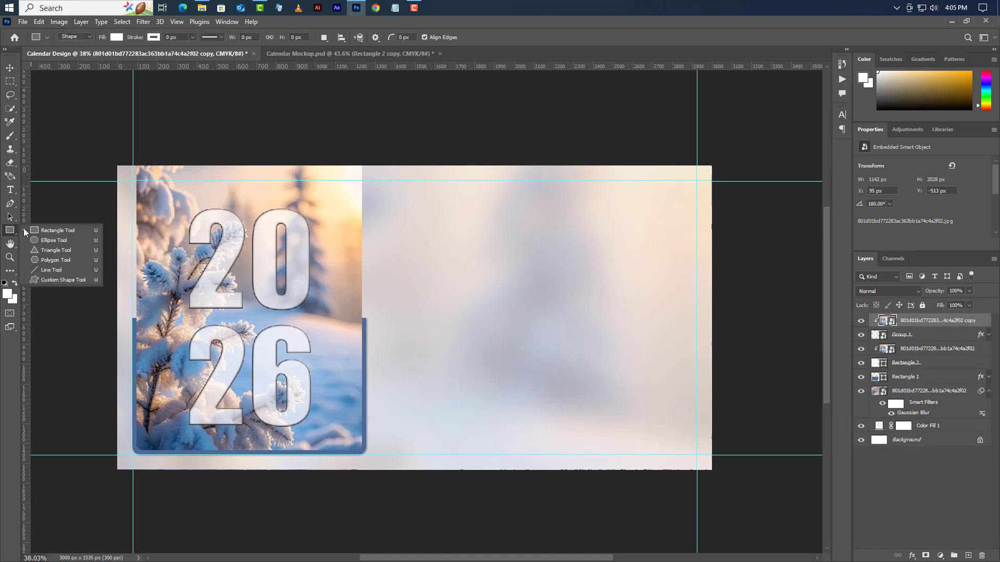
click(61, 230)
drag(452, 196, 689, 432)
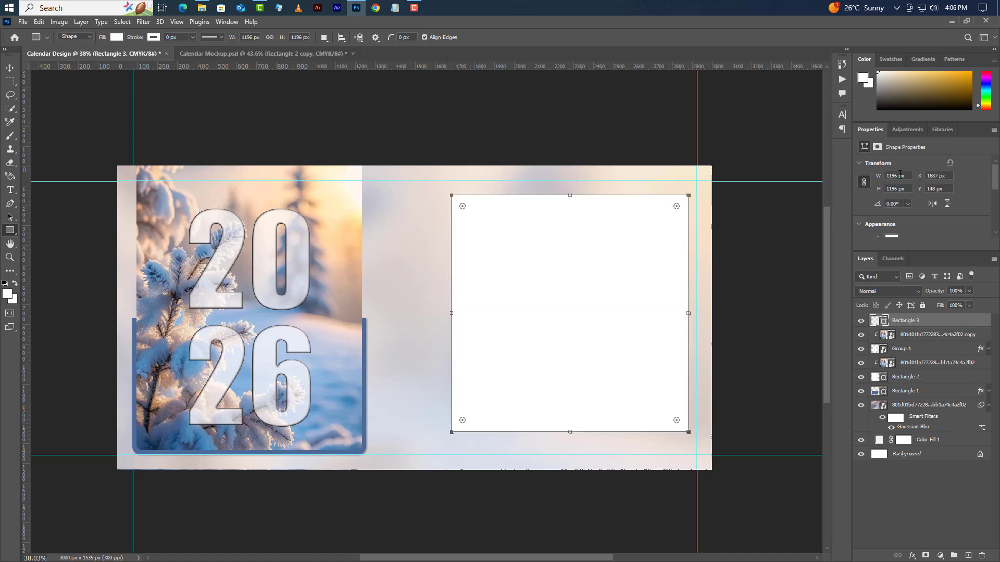
text(1215)
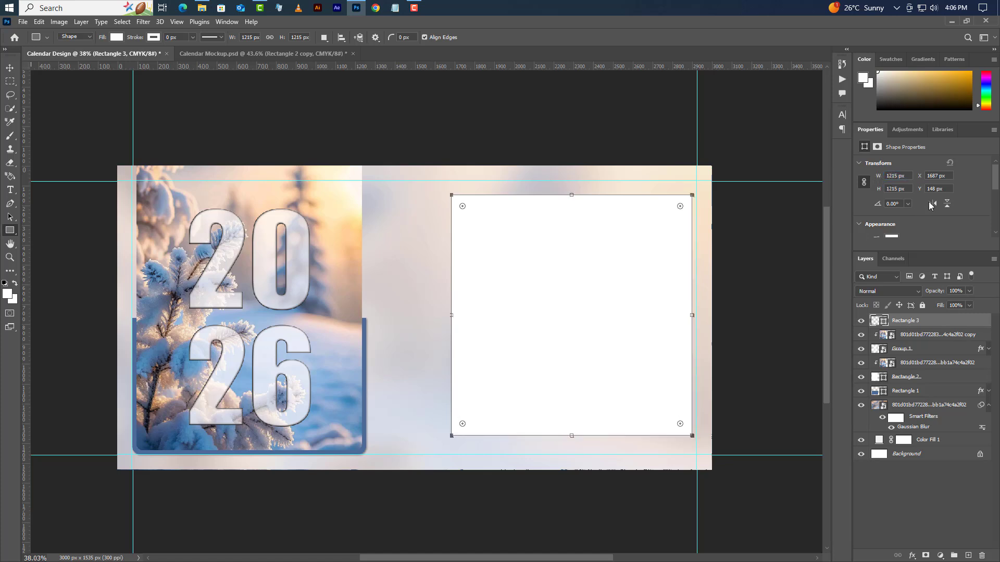
Round all corners of the new square to 15 px and set its fill color to #eae9e9
scroll(930, 201, down, 3)
scroll(904, 211, down, 1)
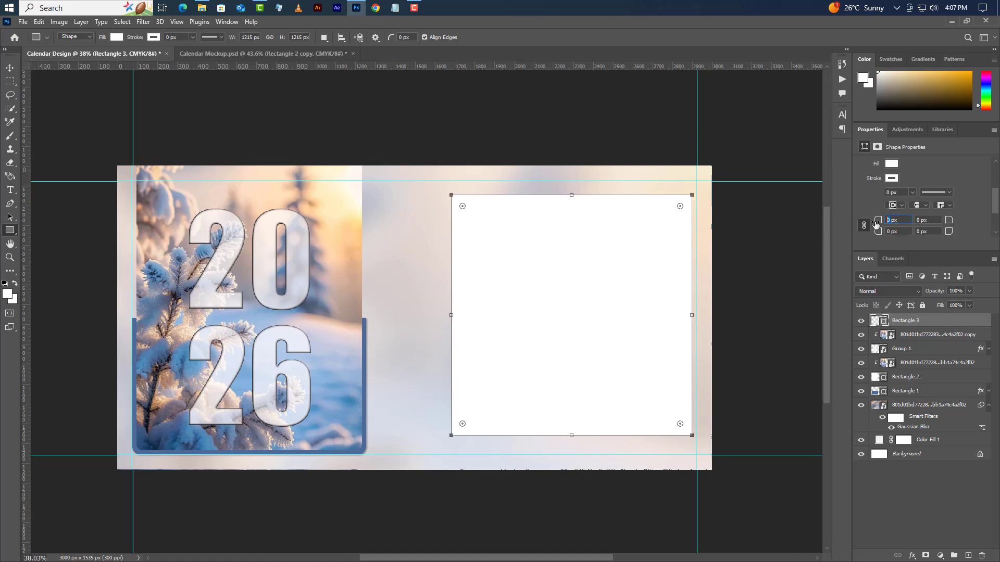
key(Return)
double_click(882, 322)
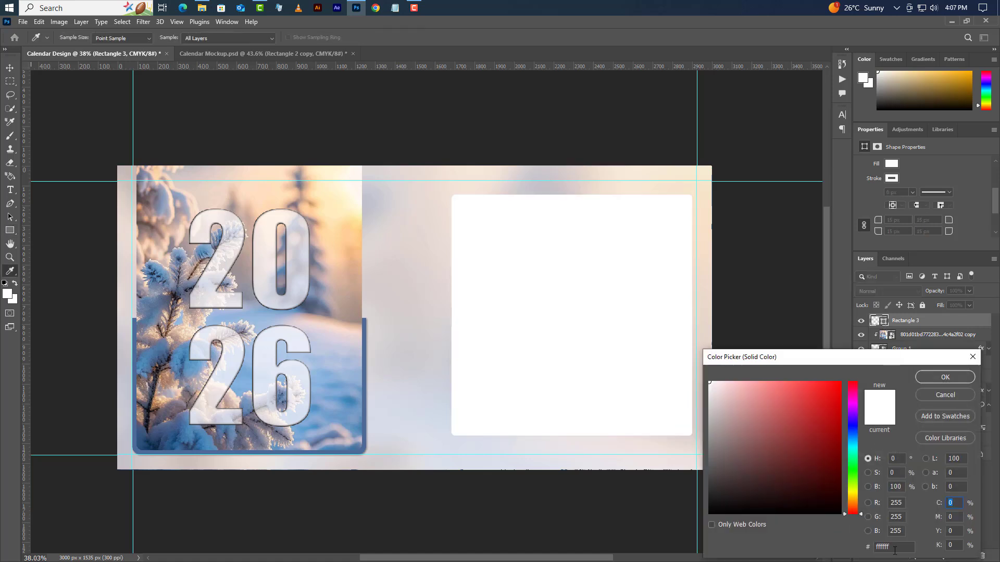
text(eae9e9)
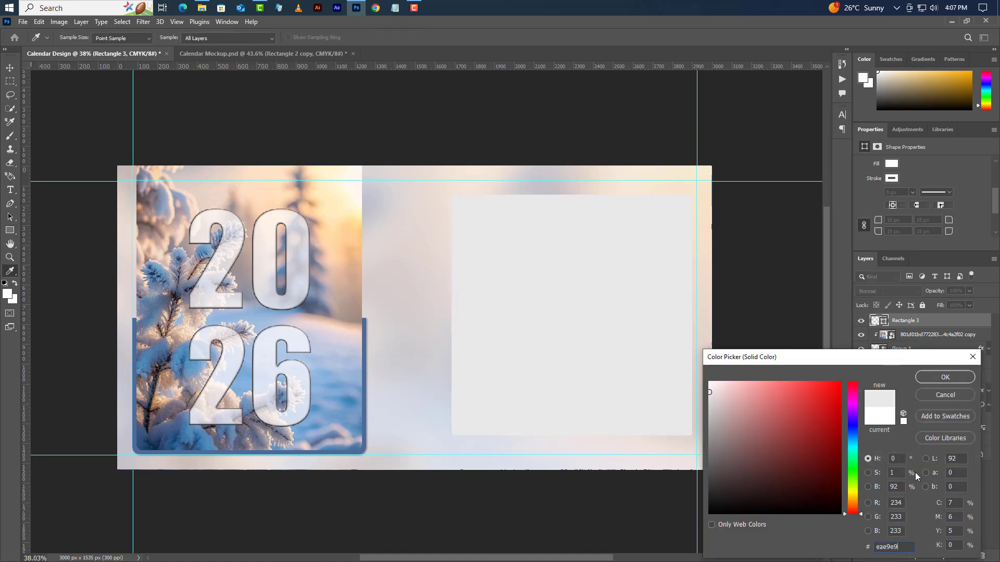
click(946, 377)
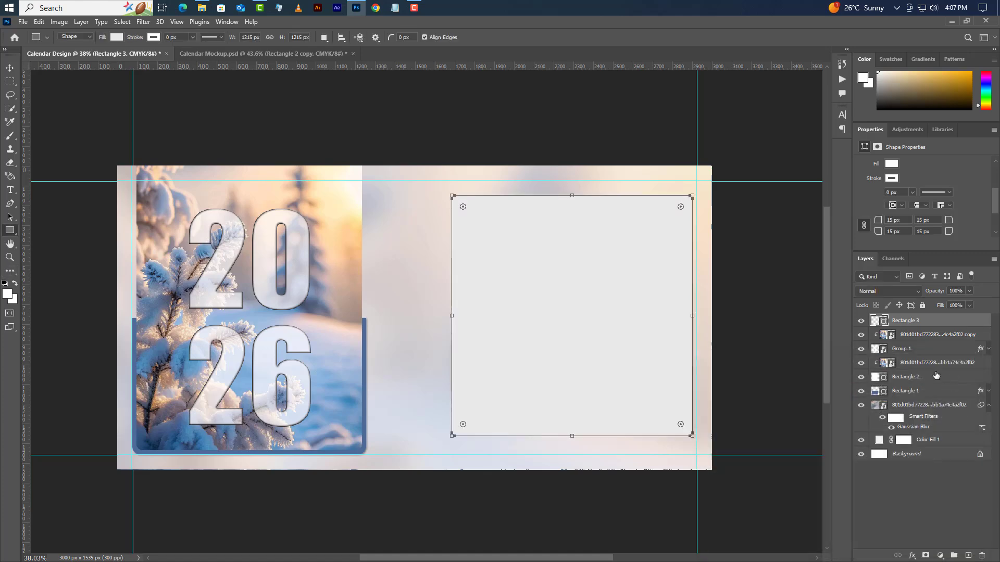
Add a black Multiply drop shadow to the calendar panel with 20% opacity, 90° angle, 5 px distance, 0% spread and 15 px size
right_click(939, 320)
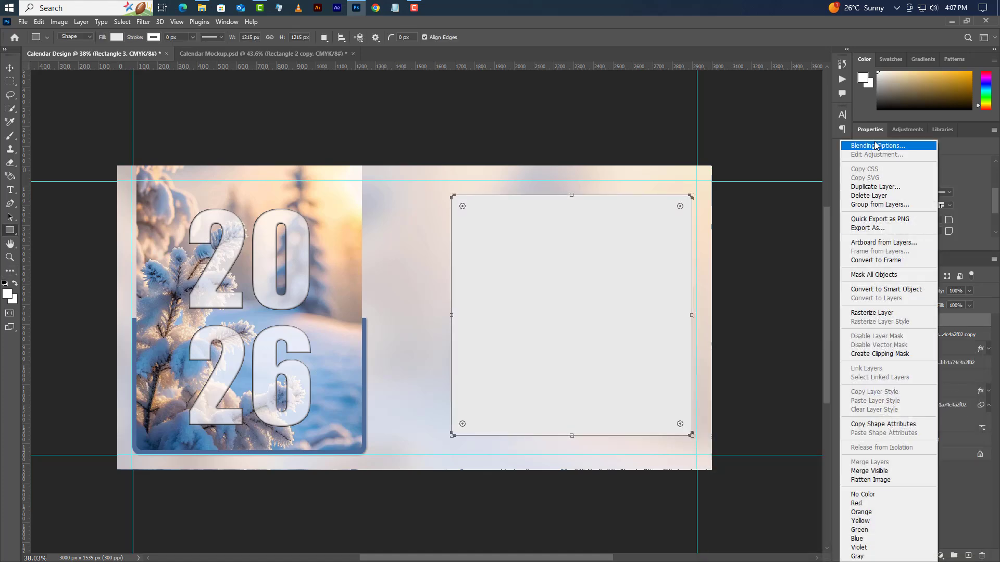
click(876, 146)
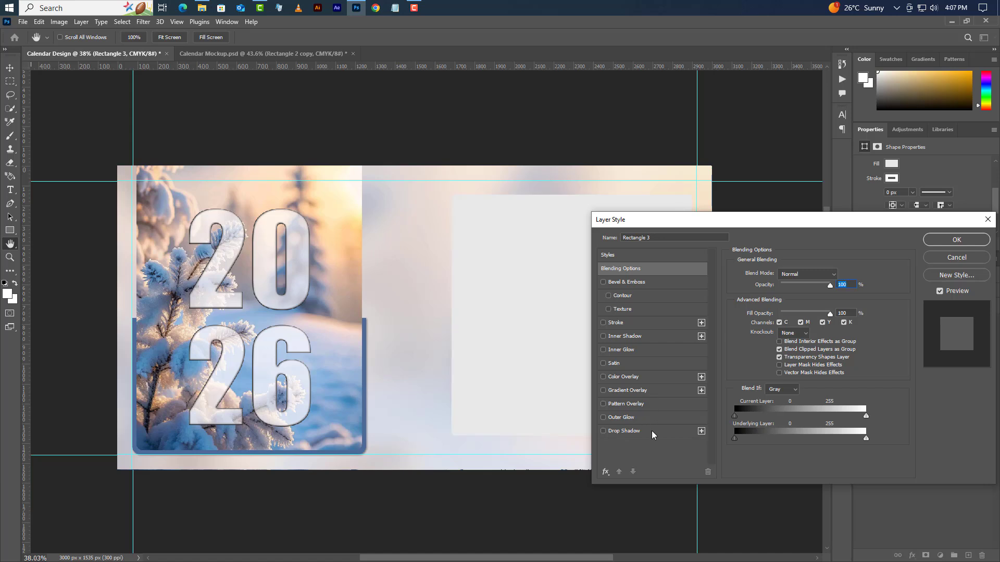
click(651, 432)
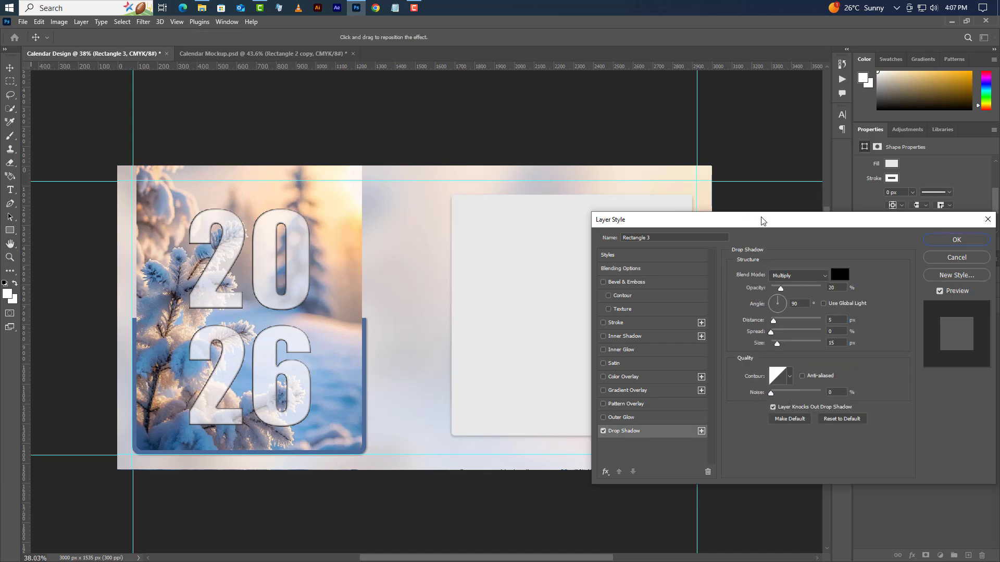
click(814, 276)
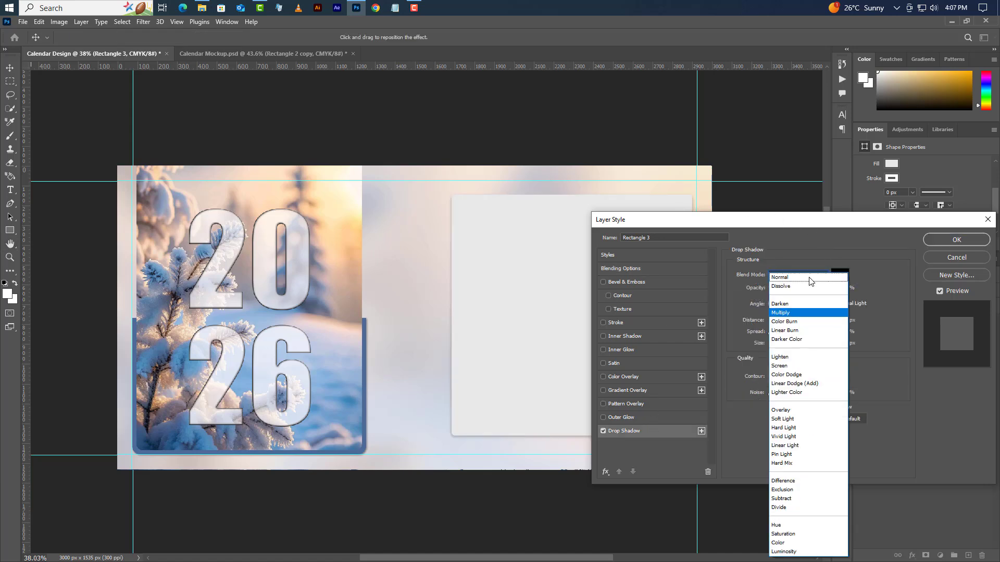
click(792, 314)
click(846, 272)
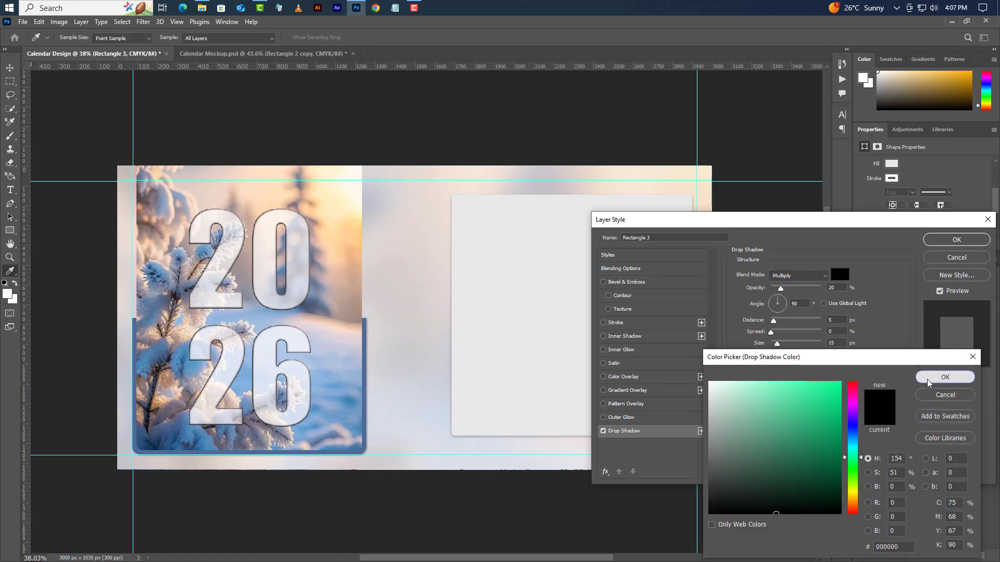
click(949, 376)
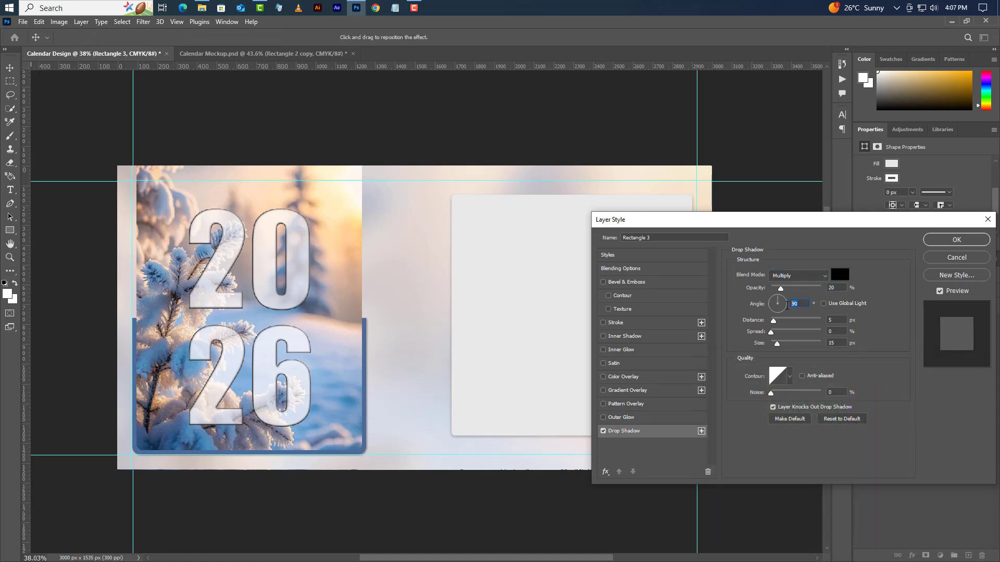
click(836, 342)
click(956, 240)
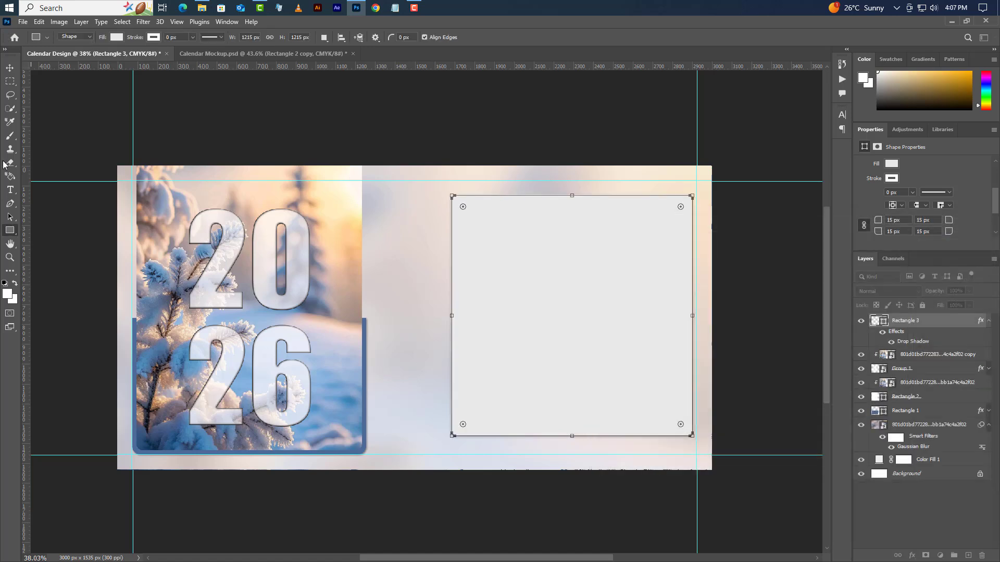
Shift the calendar panel slightly up and left, and place a duplicate directly beneath it, extending past the page's lower edge
click(10, 67)
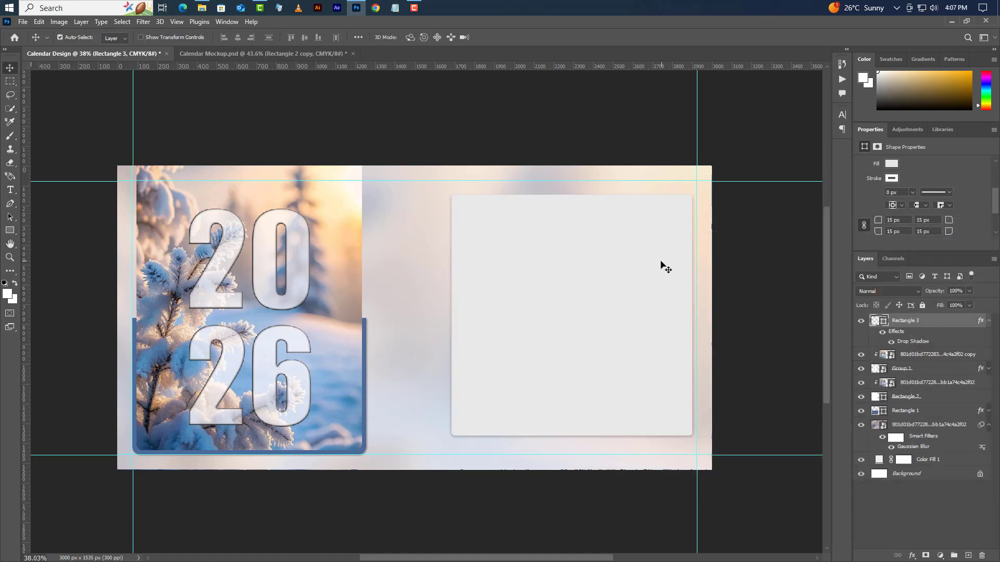
drag(661, 268, 652, 251)
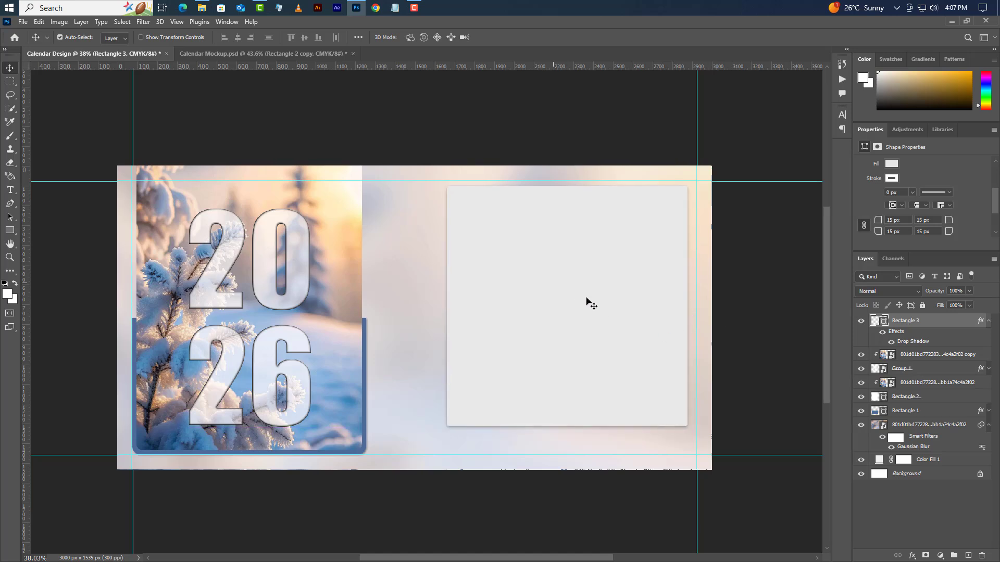
drag(550, 229, 571, 478)
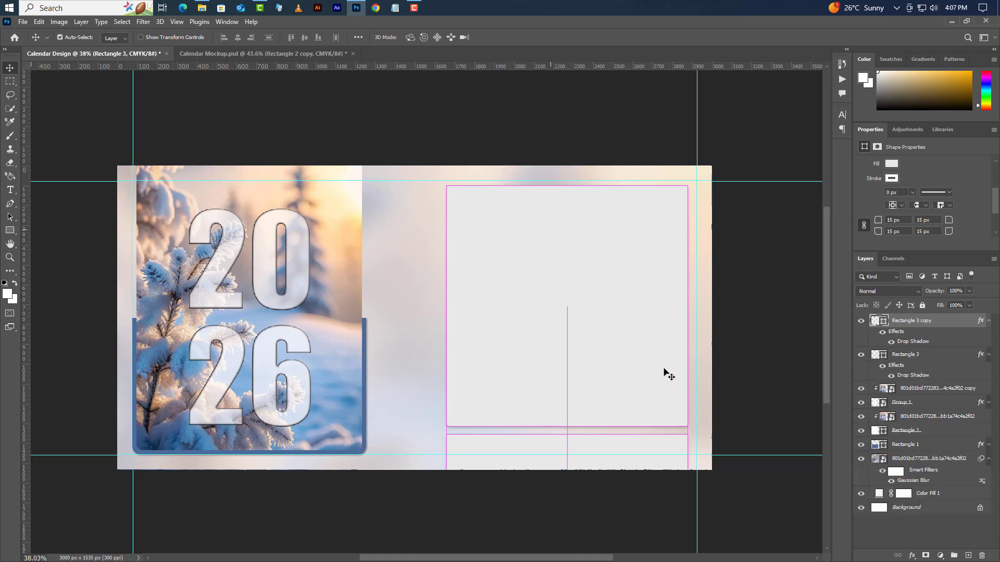
Reorder the panel layers so the original panel sits above its copy, and select the original panel
scroll(696, 348, up, 3)
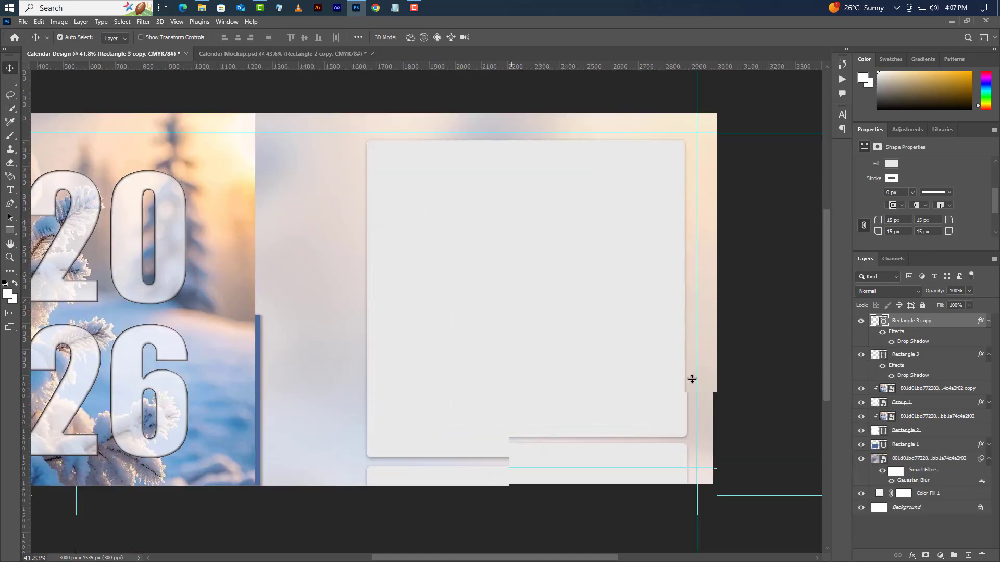
scroll(664, 332, up, 3)
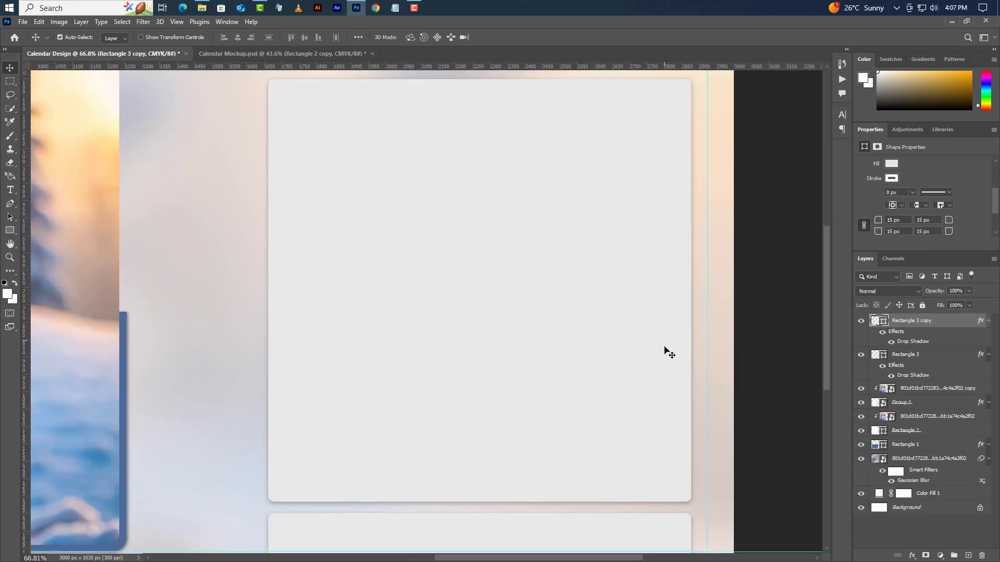
scroll(668, 366, up, 1)
scroll(672, 367, up, 1)
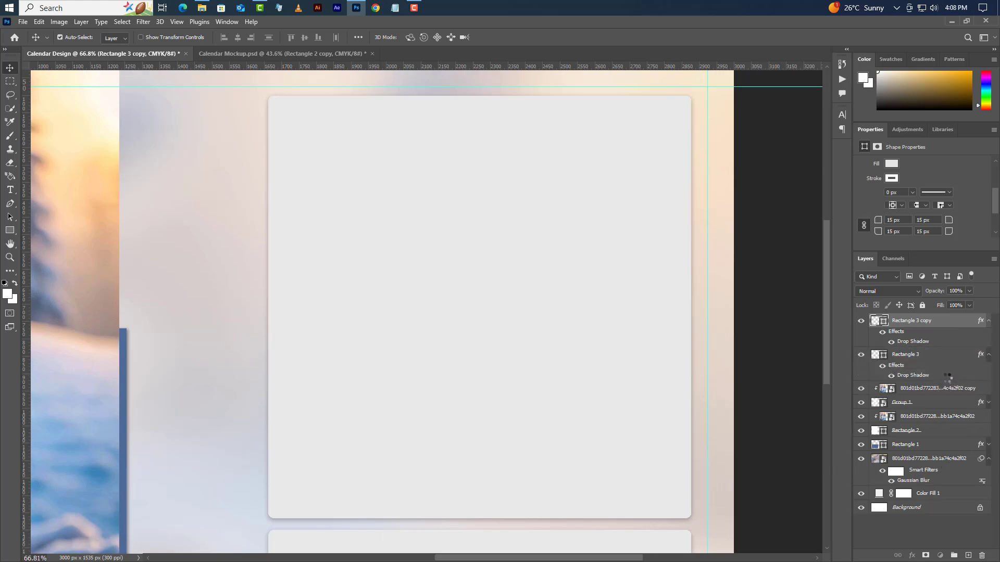
drag(947, 376, 946, 379)
click(935, 321)
Draw a vertical strip about 152 x 679 px inside the main panel on a new layer and fill it with bright red
click(968, 556)
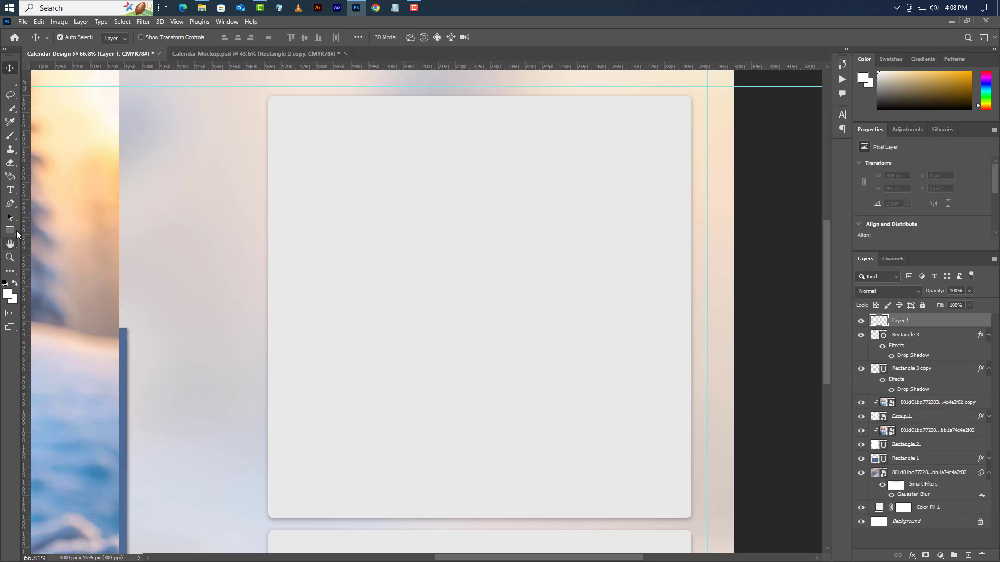
click(11, 230)
drag(297, 177, 350, 414)
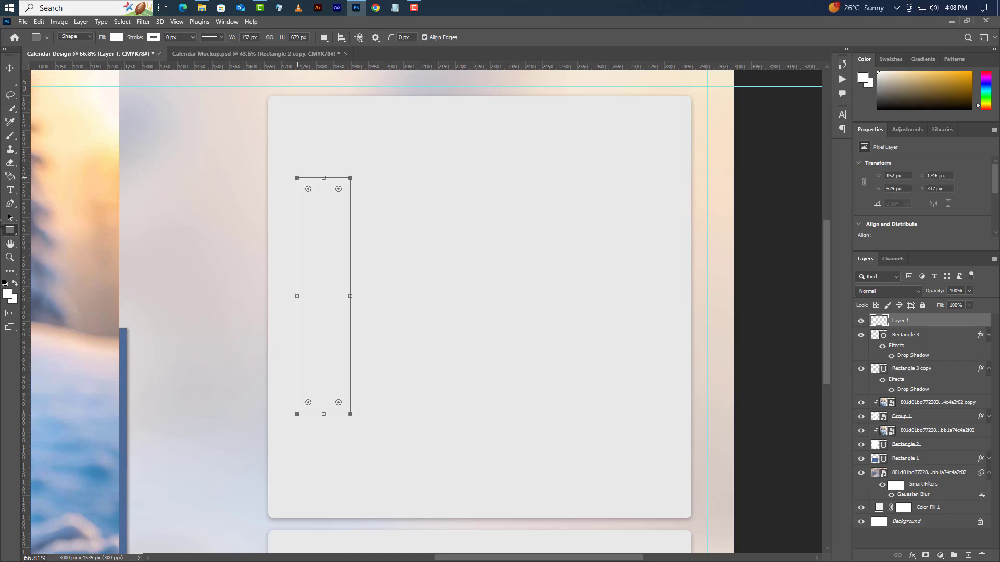
click(10, 68)
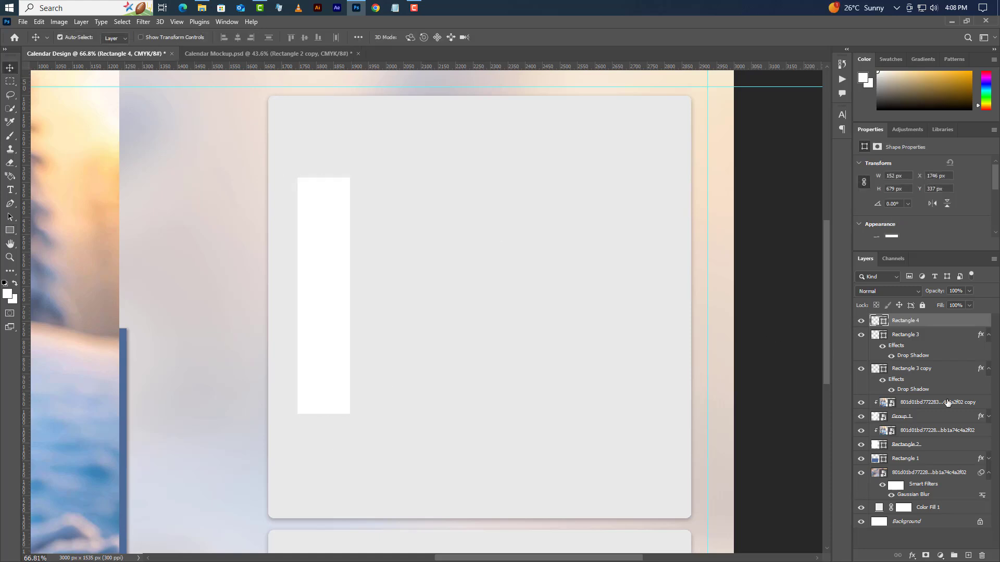
double_click(883, 322)
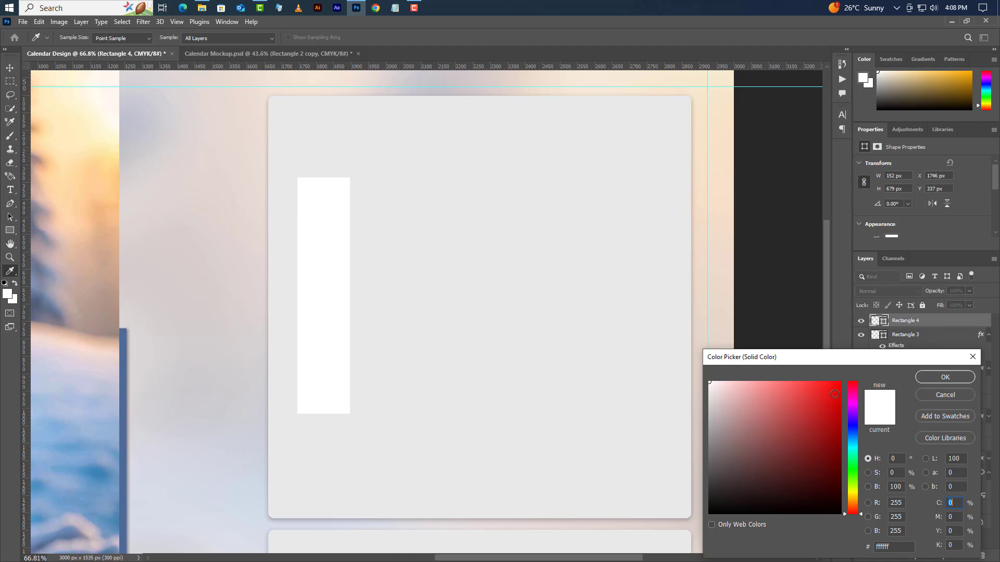
click(841, 382)
click(959, 378)
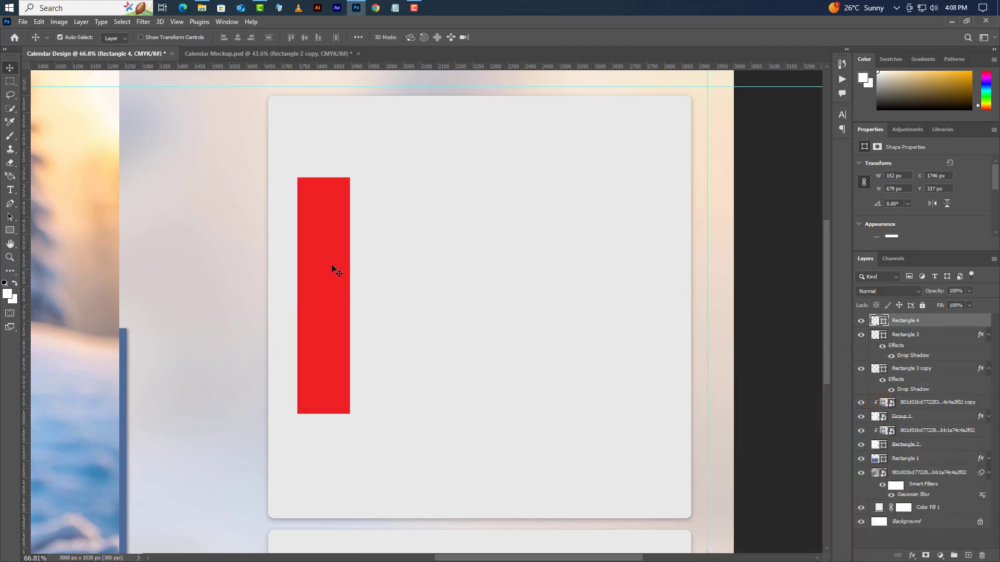
Duplicate the red strip into seven side-by-side columns starting at the panel's left edge, and group all seven layers
drag(332, 266, 610, 325)
key(ctrl+j)
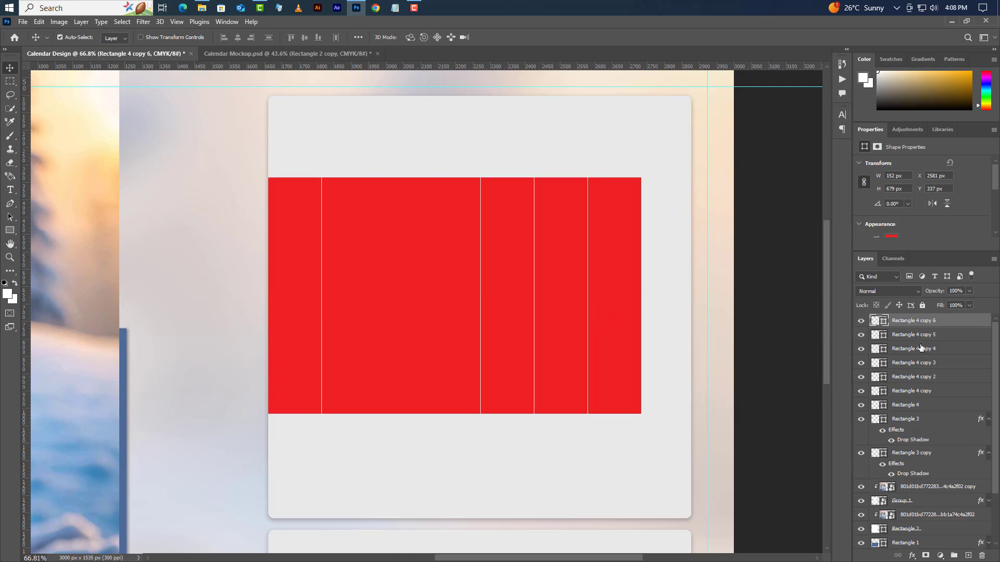
shift+click(920, 336)
shift+click(921, 349)
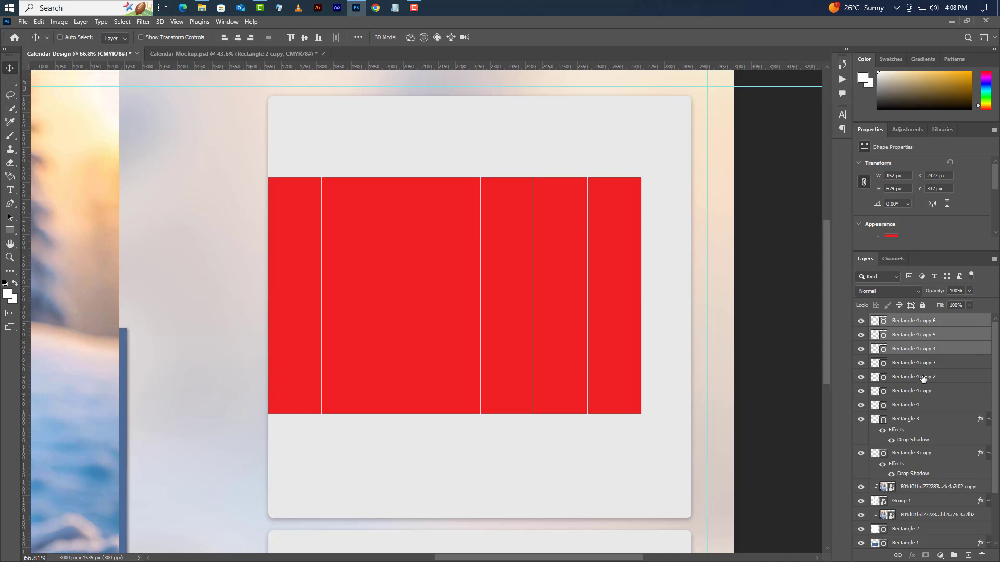
ctrl+click(922, 365)
shift+click(926, 404)
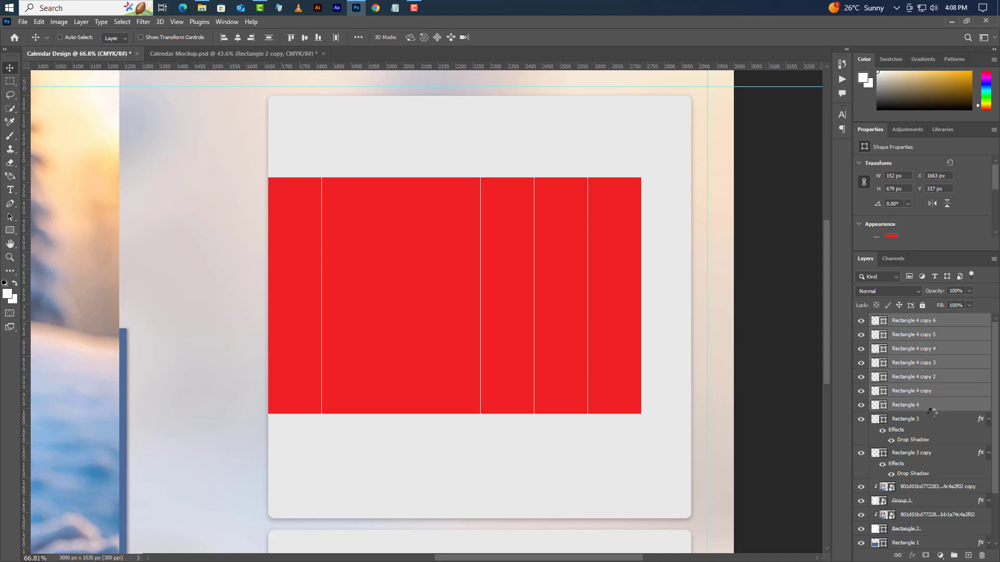
key(ctrl+g)
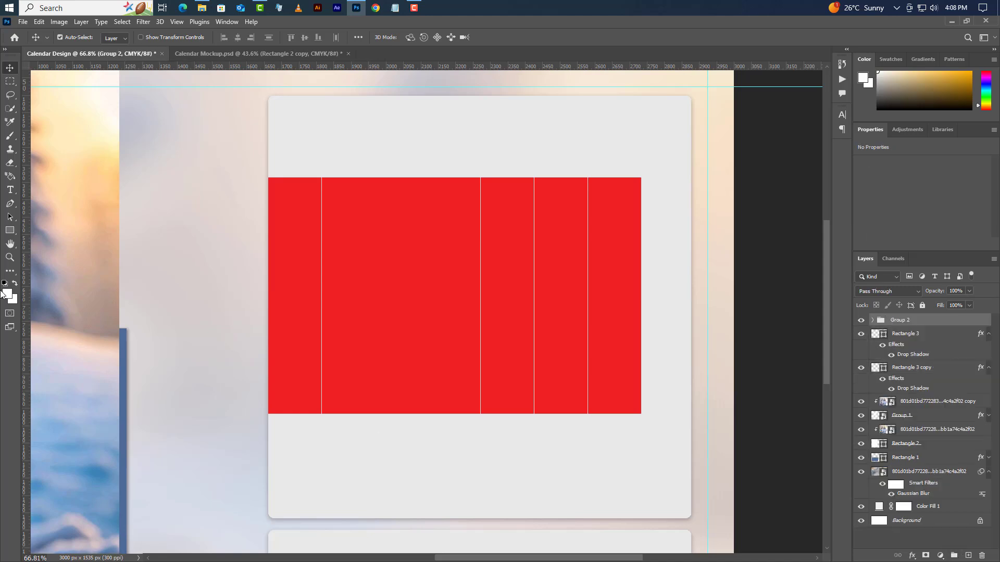
Free-transform the red column group so it stretches to fill the main panel's full width and height
click(39, 22)
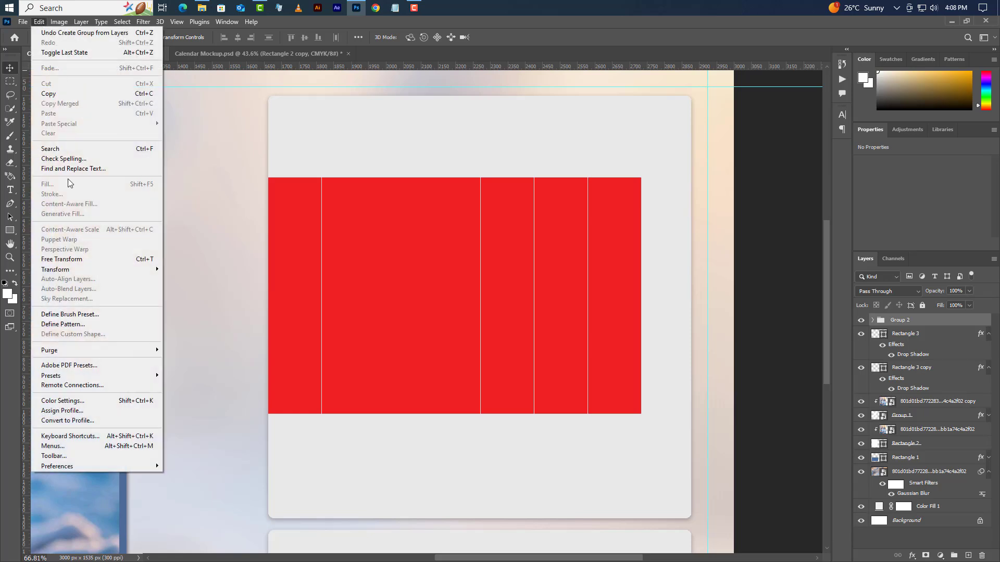
click(61, 260)
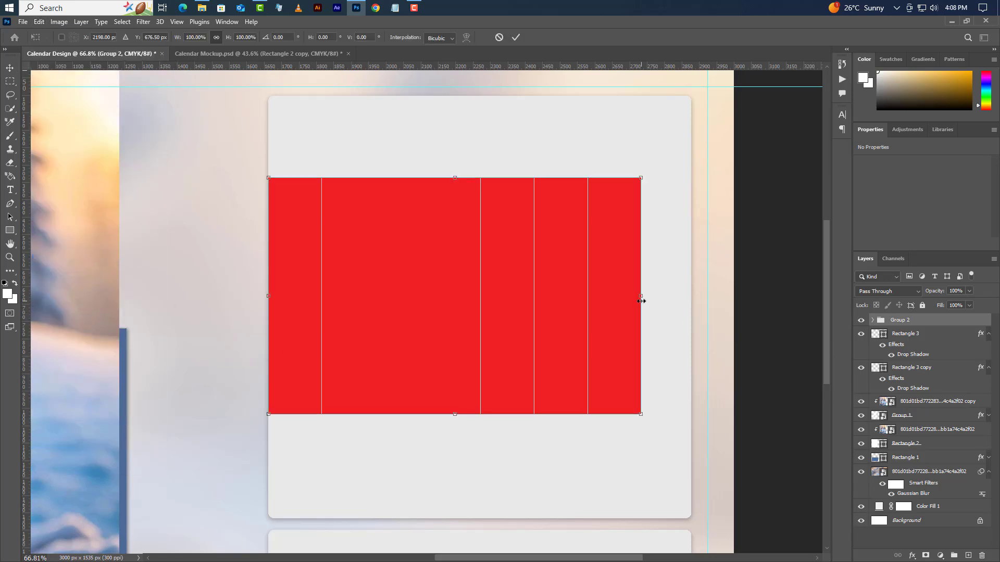
drag(641, 301, 691, 311)
drag(479, 164, 480, 95)
drag(480, 431, 480, 519)
click(515, 37)
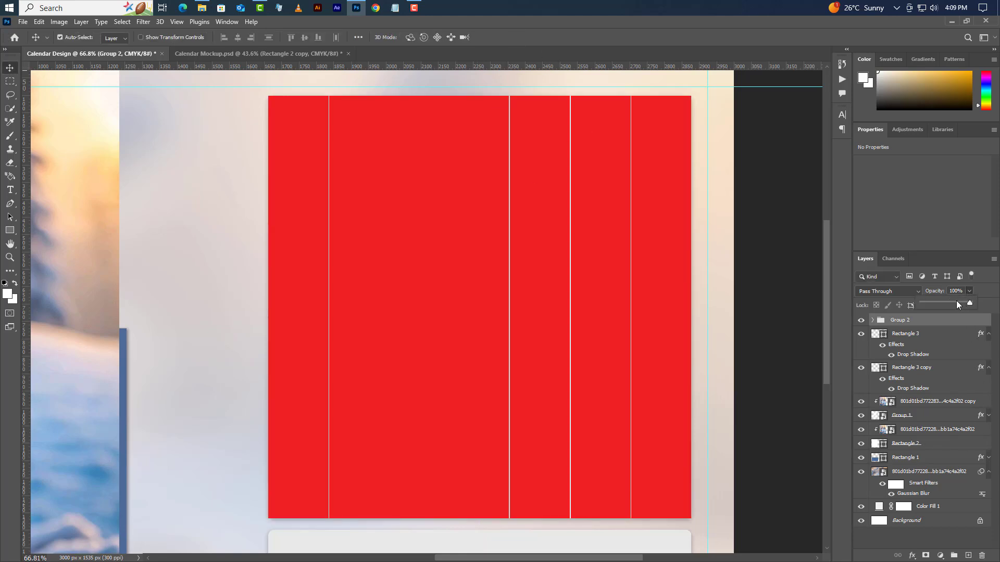
Lower the column group's opacity to 65% and duplicate the group within the same document
click(953, 302)
right_click(935, 319)
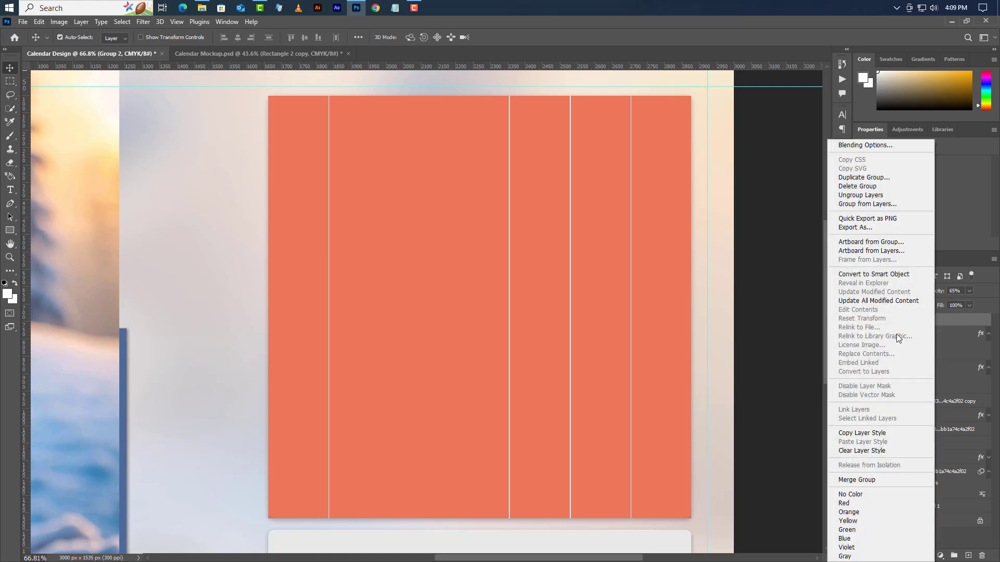
click(864, 177)
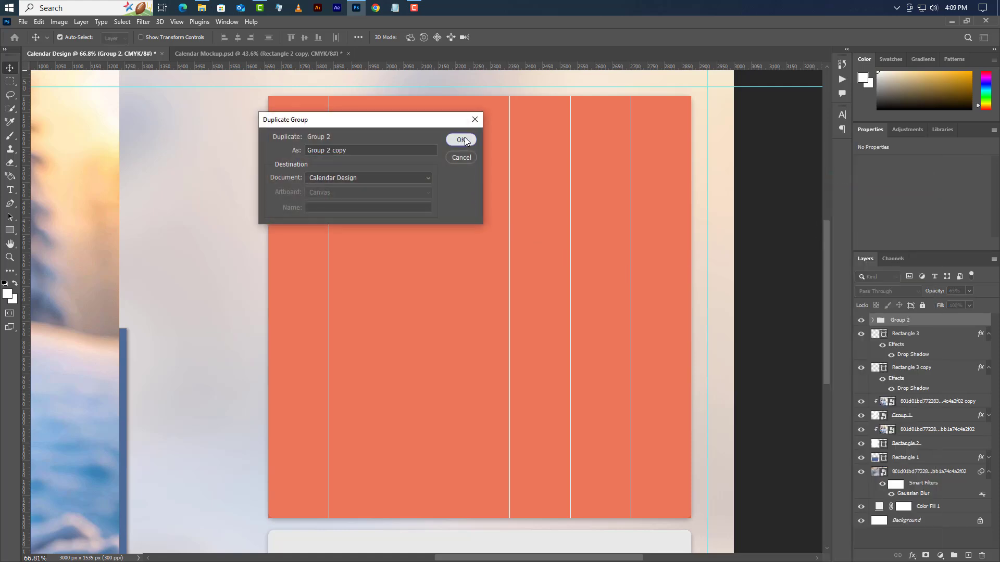
click(462, 139)
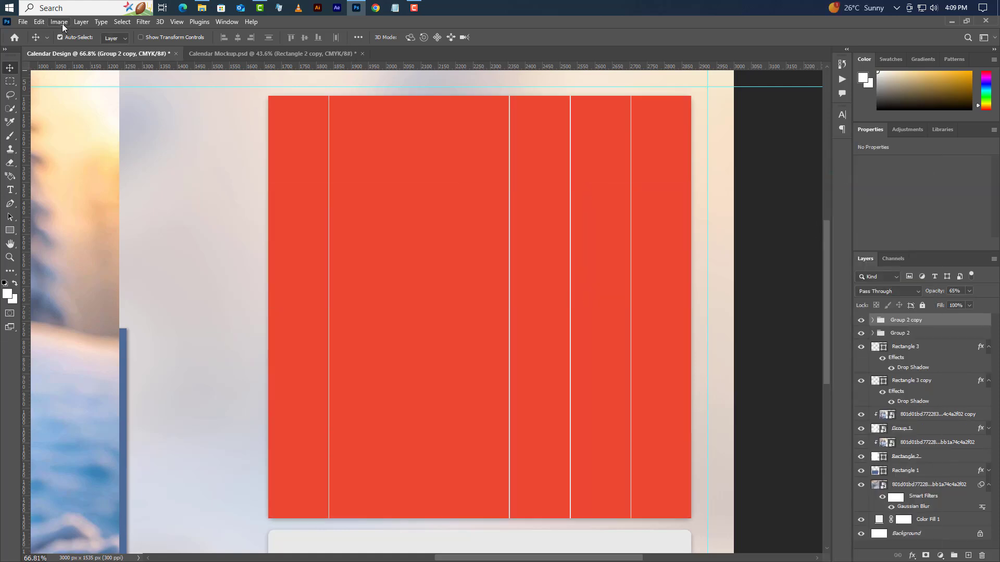
Rotate the duplicated column group 90° so its strips form horizontal rows crossing the columns
click(39, 22)
click(55, 259)
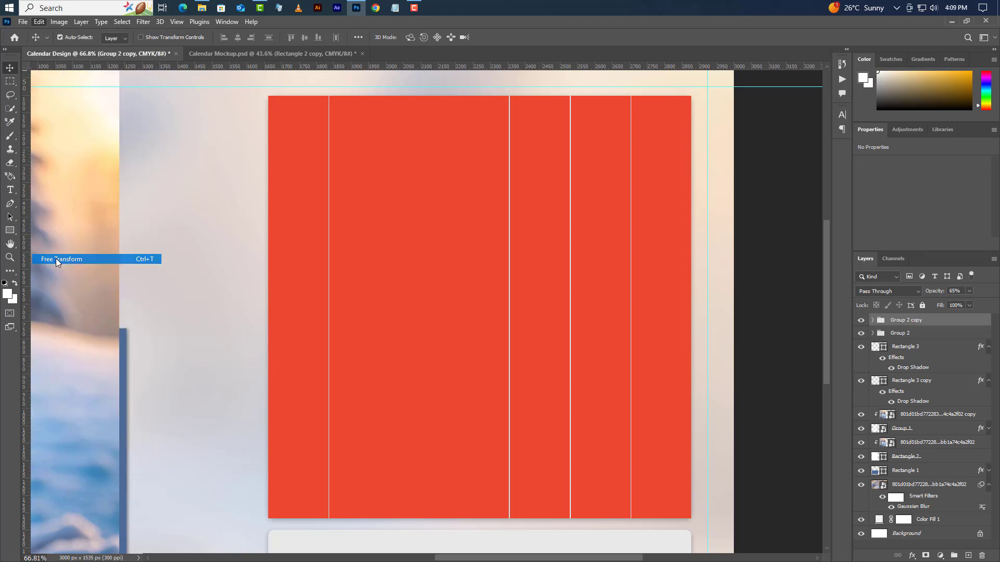
right_click(553, 340)
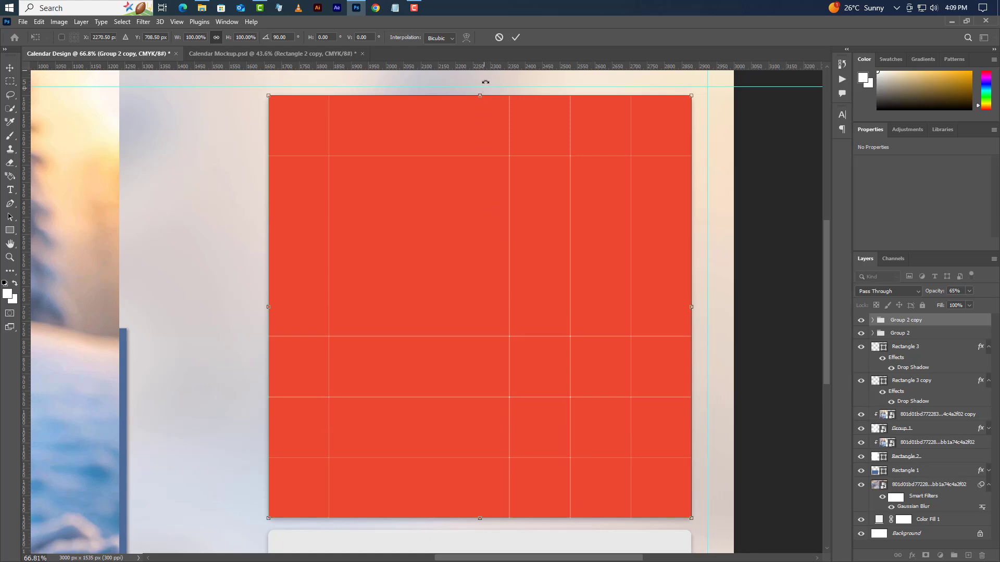
click(515, 37)
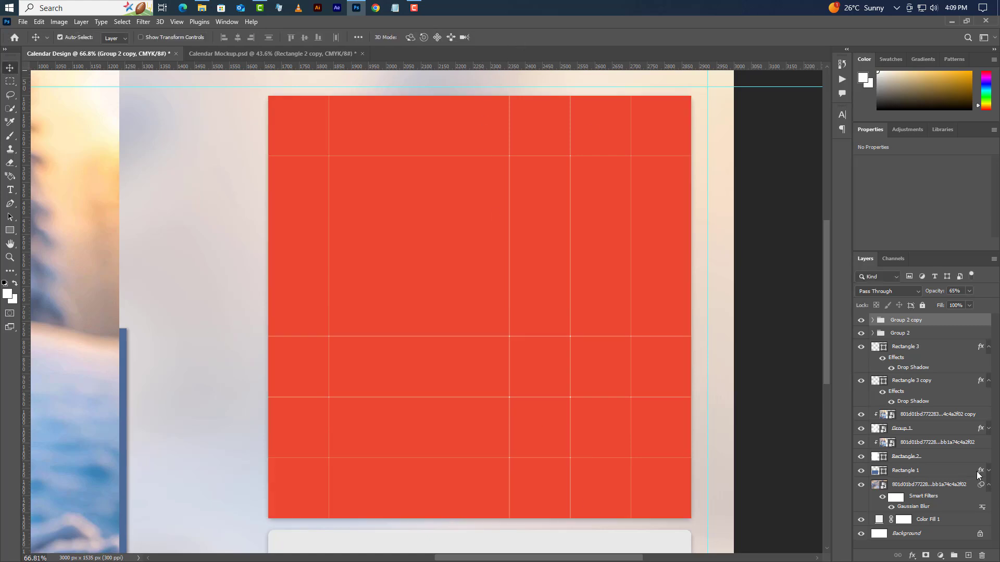
Delete the lowest row, Rectangle 4 copy 6, from the rotated group
click(872, 320)
click(916, 338)
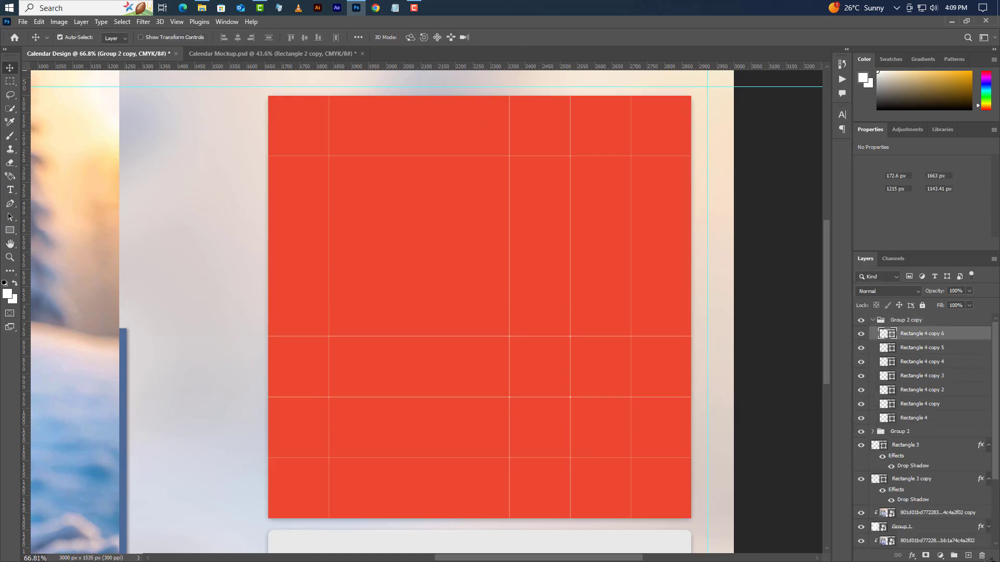
click(982, 557)
click(458, 223)
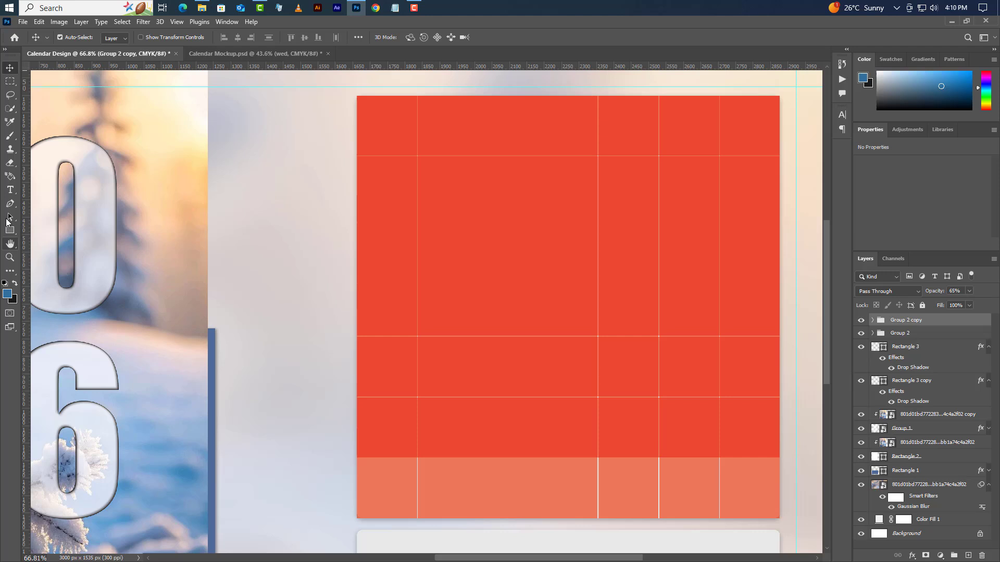
Add the text "mon" in the grid's first column, just below the top row
click(10, 190)
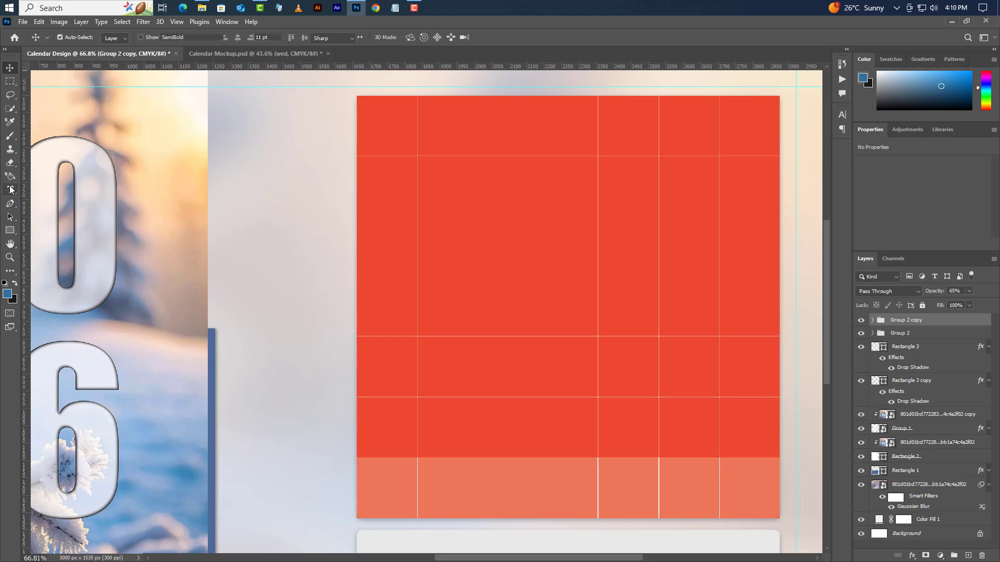
click(367, 173)
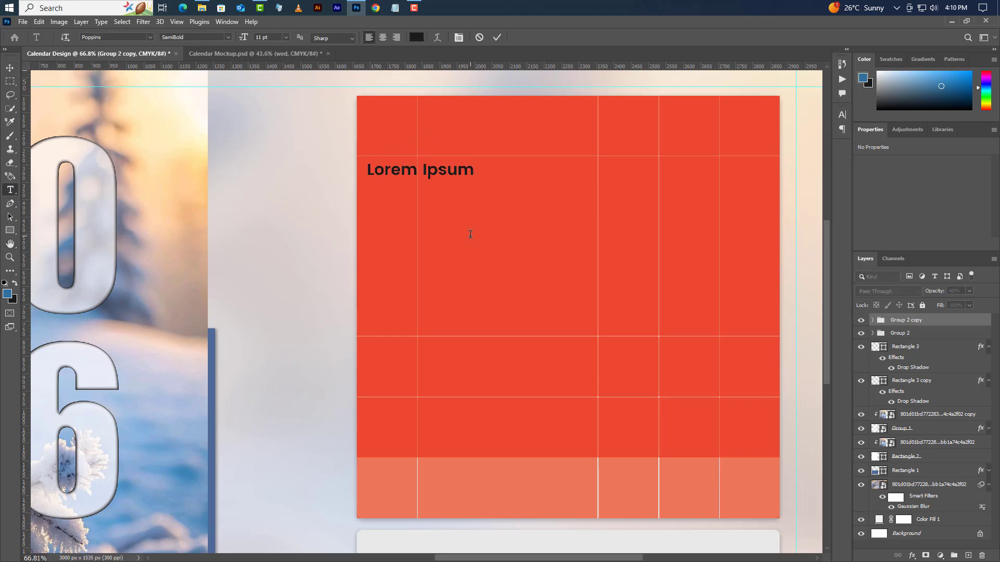
text(mon)
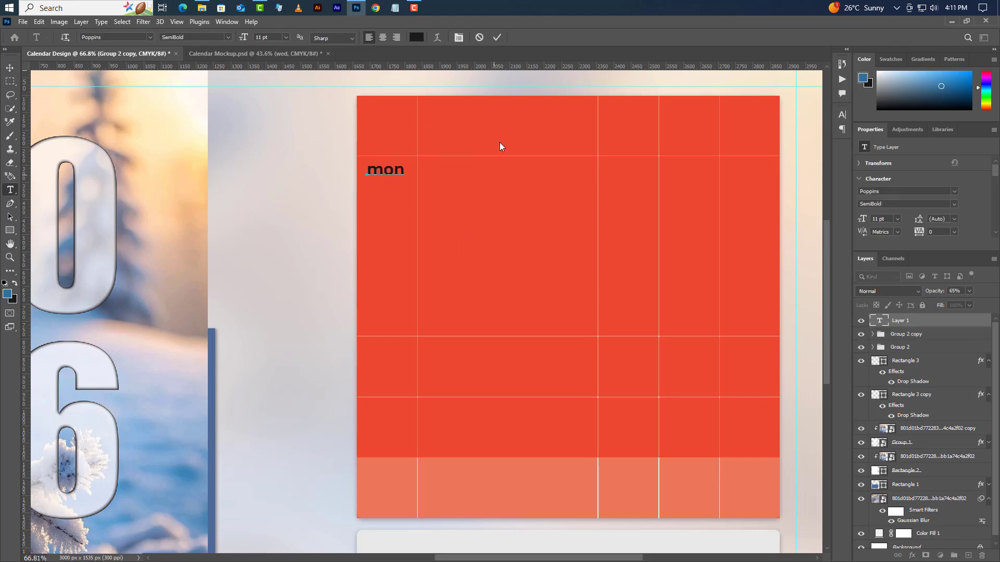
click(498, 39)
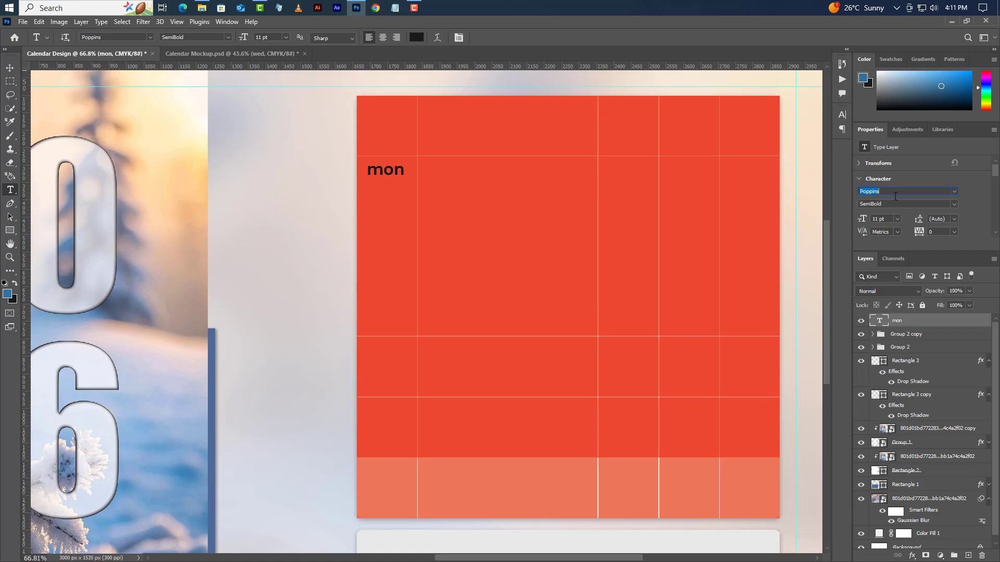
Duplicate the "mon" label six times along the same row, one copy for each remaining grid column
click(10, 68)
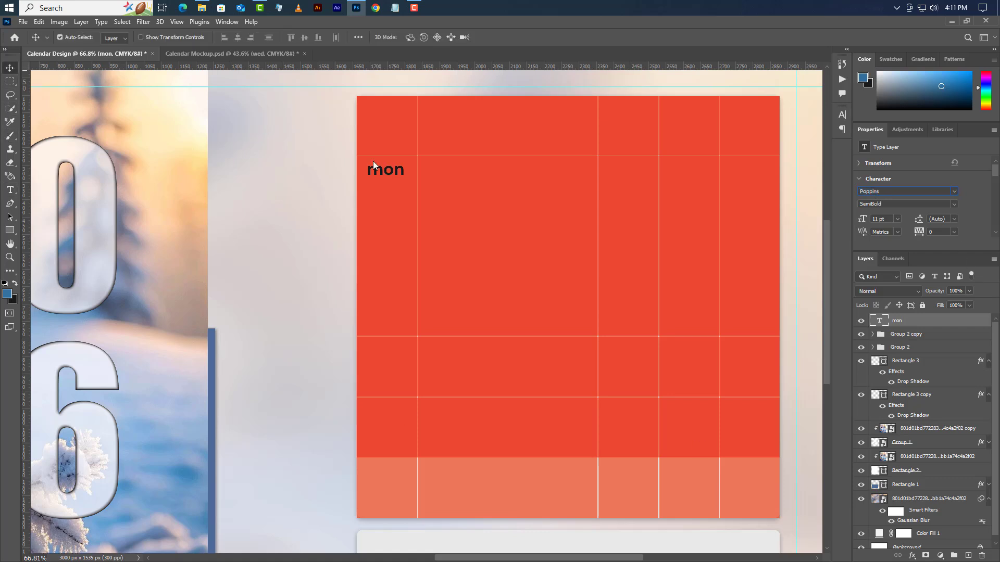
alt+shift+click(408, 173)
drag(410, 175, 730, 191)
Recolor the last two "mon" labels with the blue foreground color
key(t)
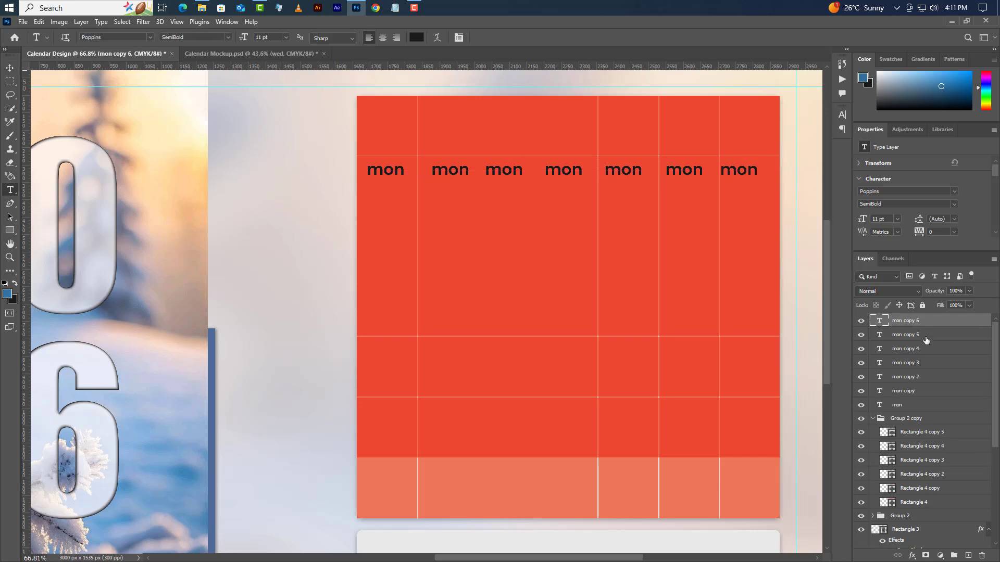
shift+click(927, 335)
click(837, 115)
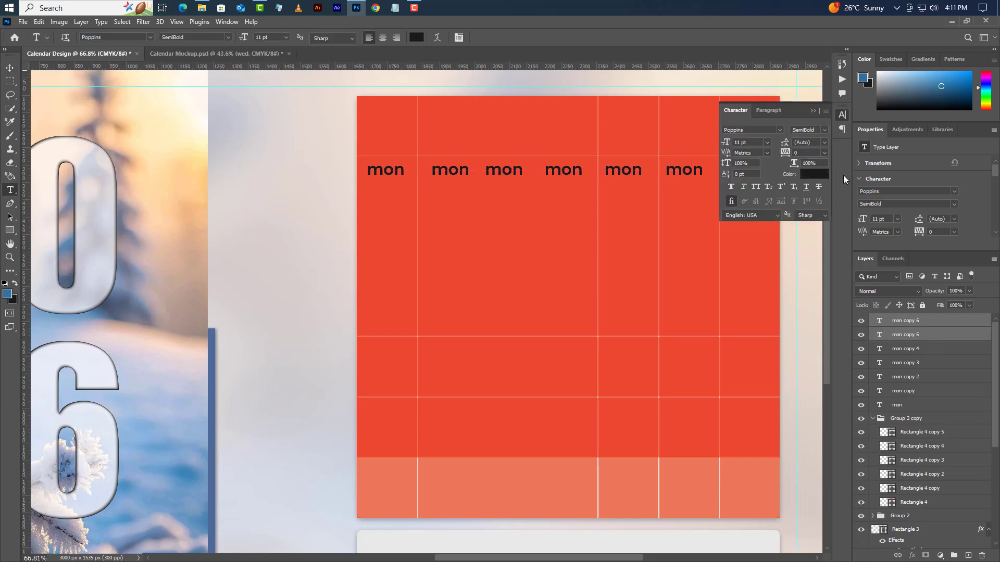
click(821, 174)
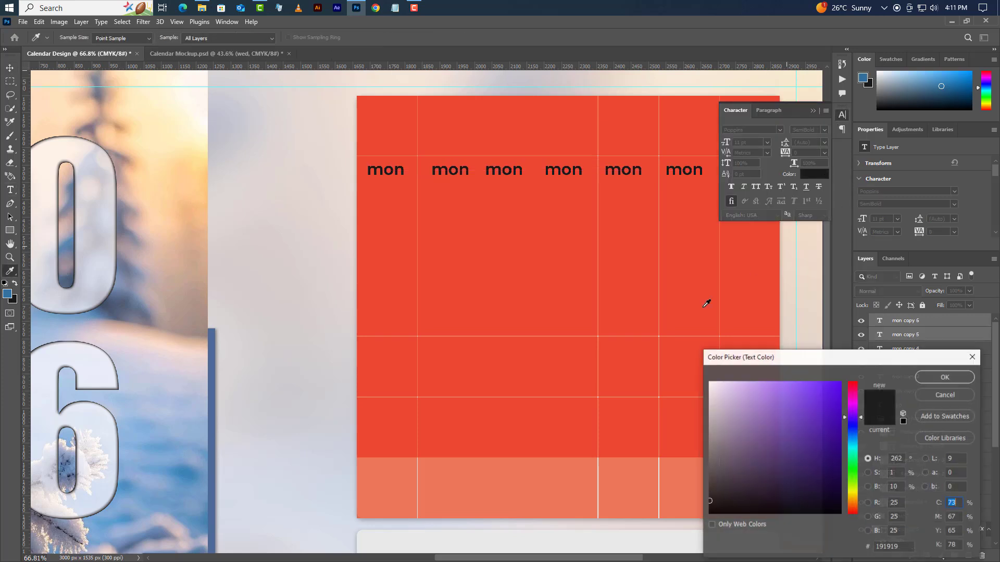
click(8, 293)
click(944, 376)
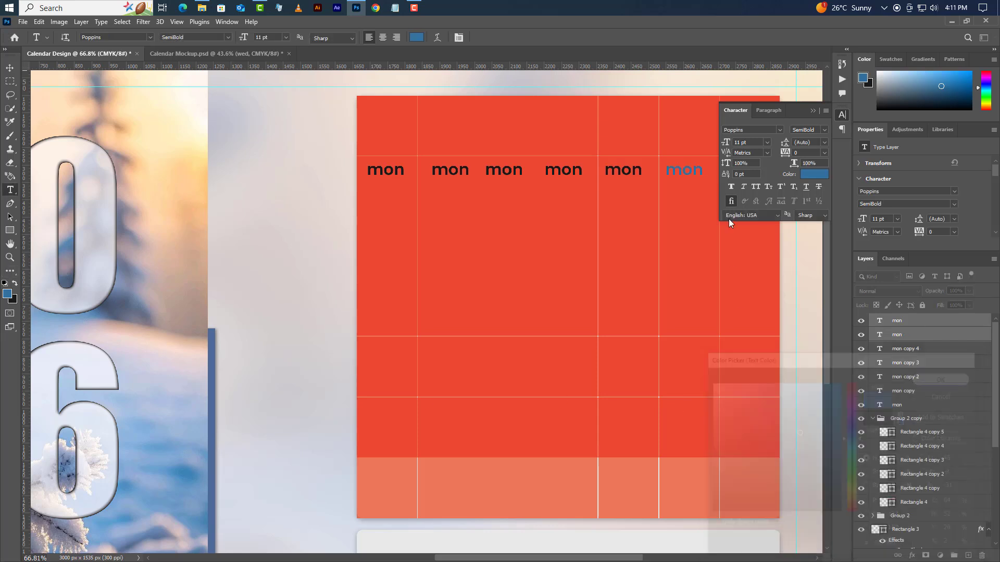
click(814, 111)
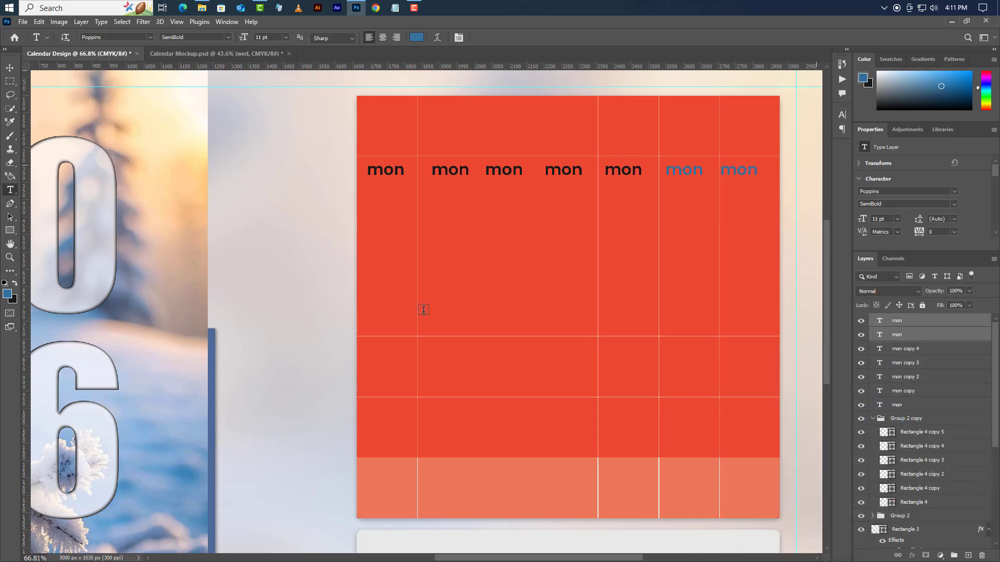
Add a date number "1" beneath the first "mon" label
click(432, 254)
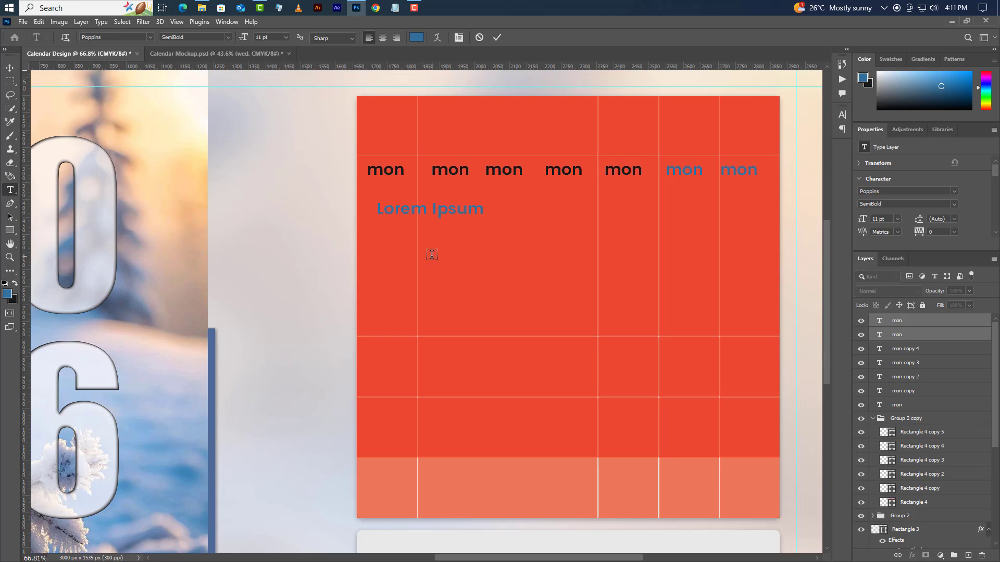
text(1)
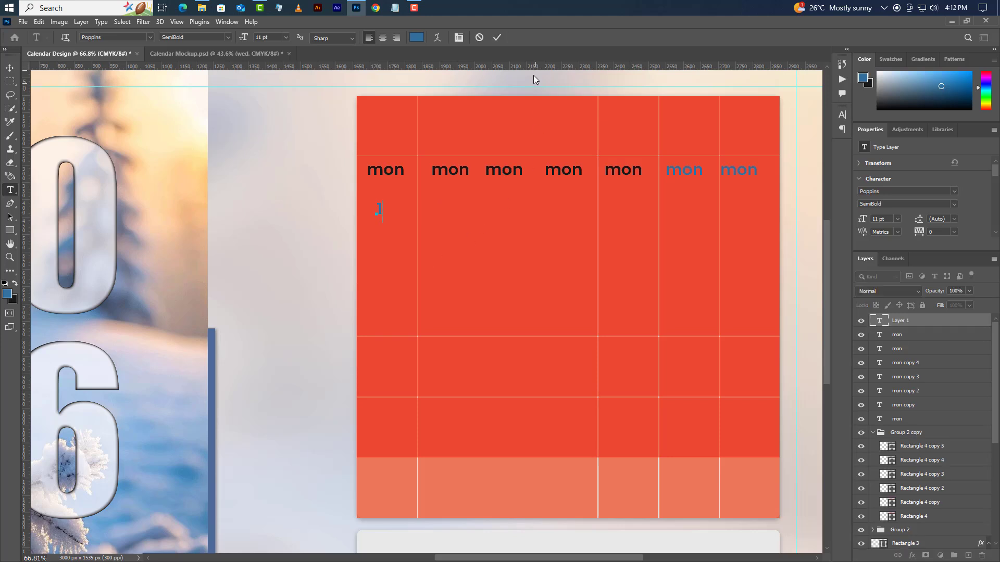
click(498, 38)
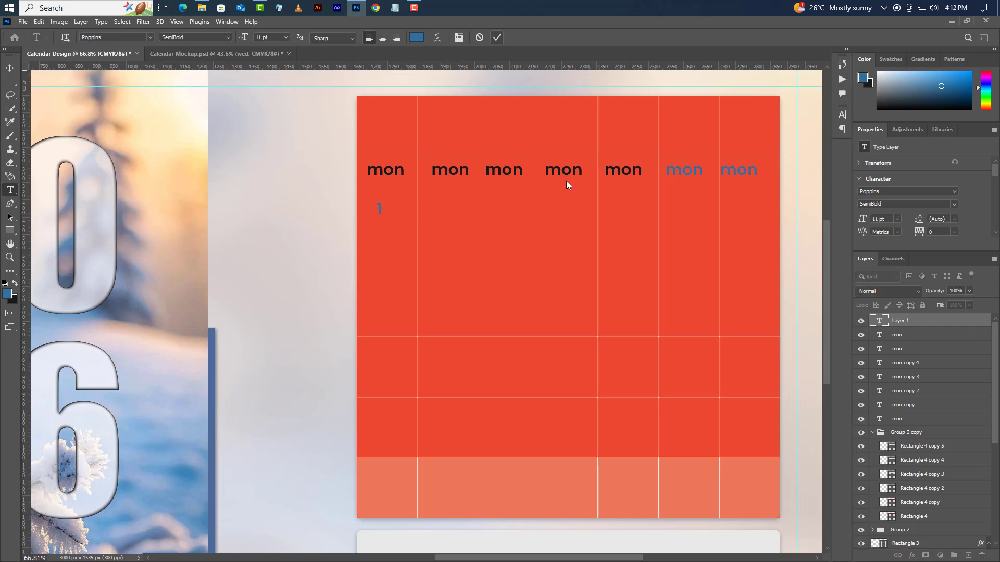
Recolor the number 1 with the weekday labels' dark color #191919 and set its size to 15 pt
click(841, 116)
click(814, 174)
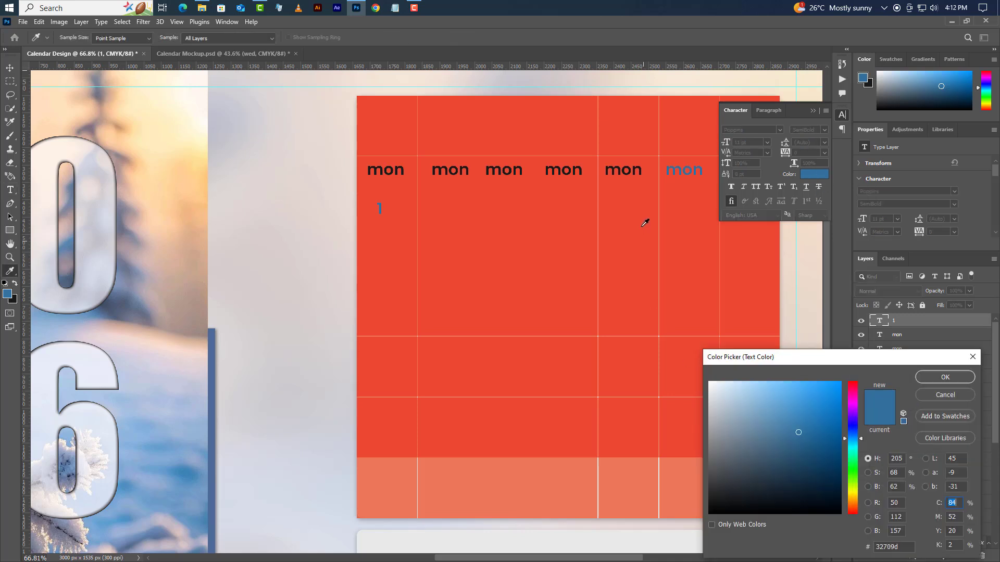
click(642, 171)
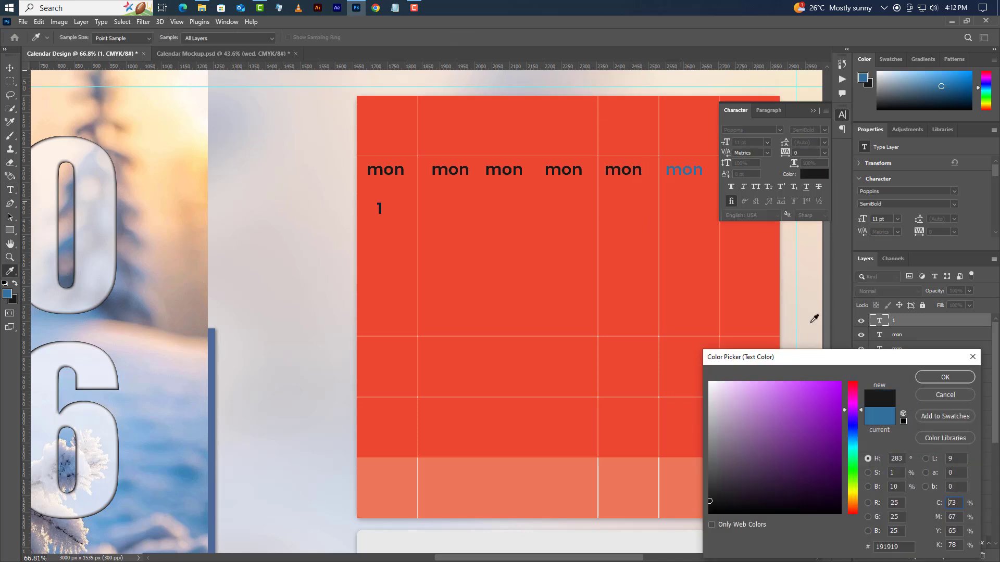
click(932, 379)
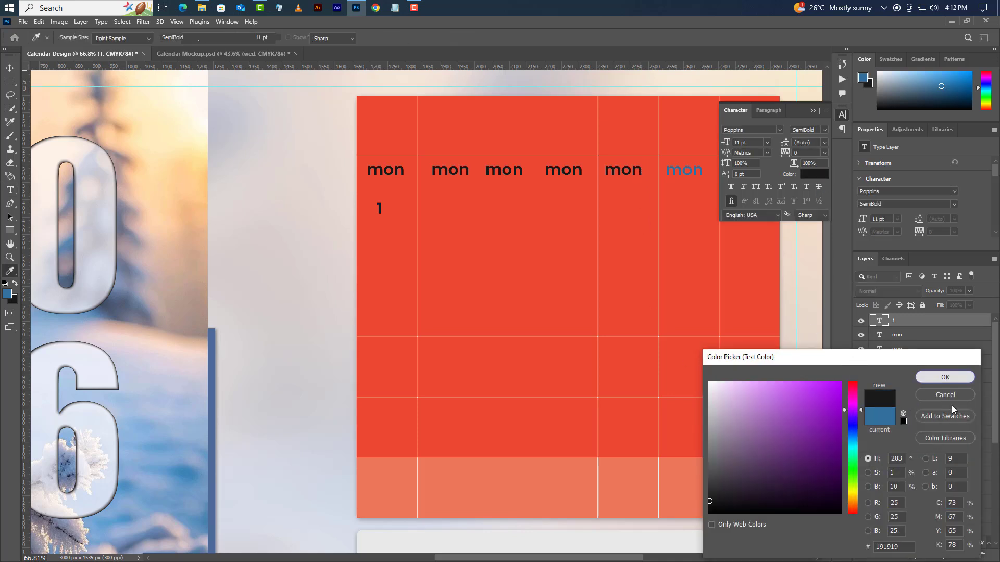
click(813, 111)
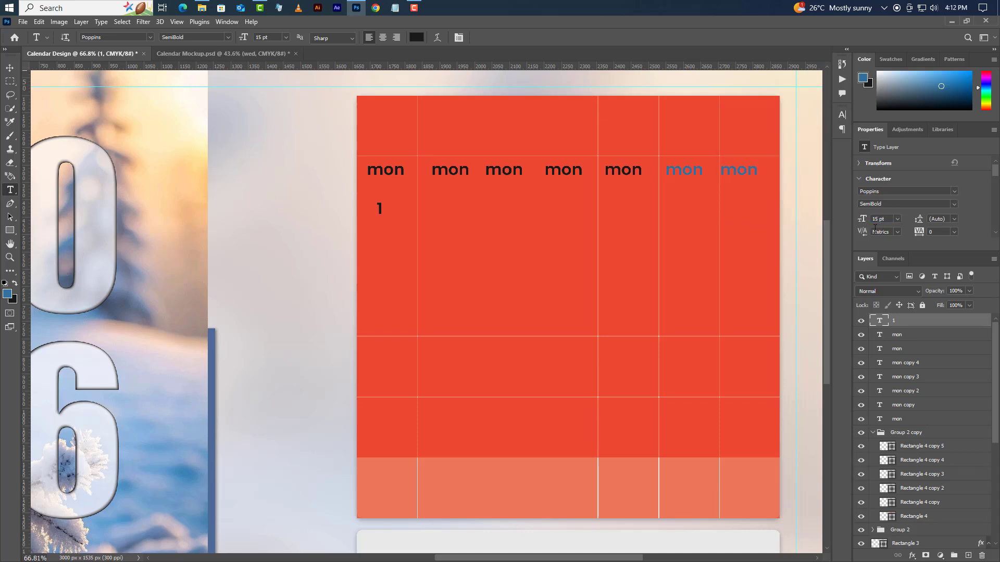
Duplicate the number 1 six times across the row, placing one copy under each remaining "mon" label
click(10, 68)
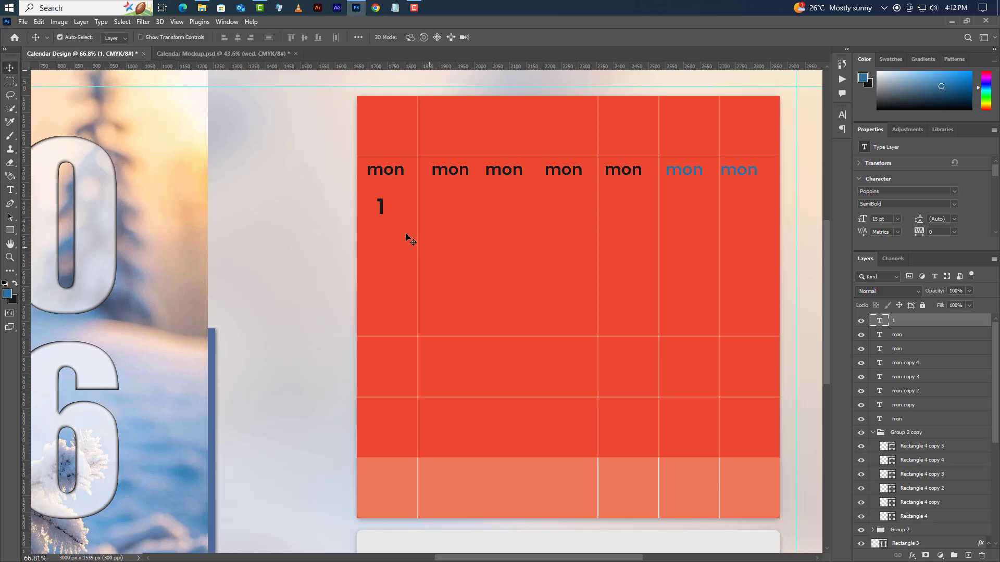
key(alt+shift)
drag(383, 208, 747, 213)
Recolor the last two date numbers in the row with the blue #32709d
shift+click(929, 338)
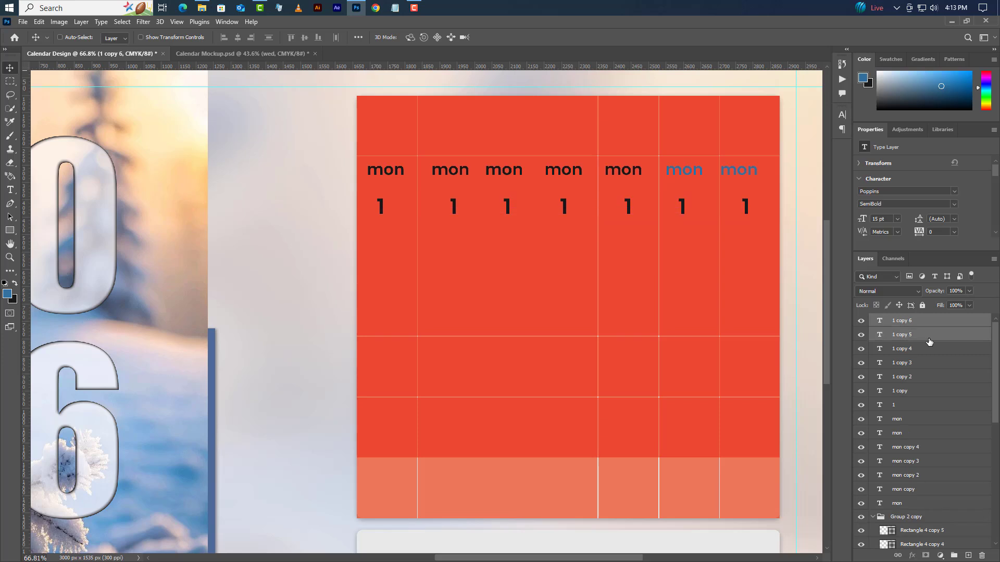
click(843, 114)
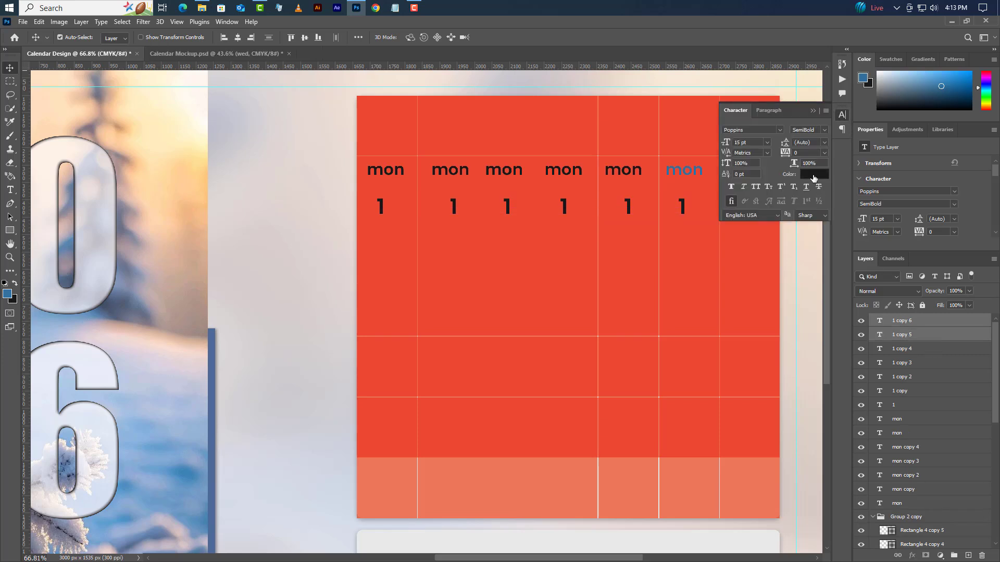
click(814, 175)
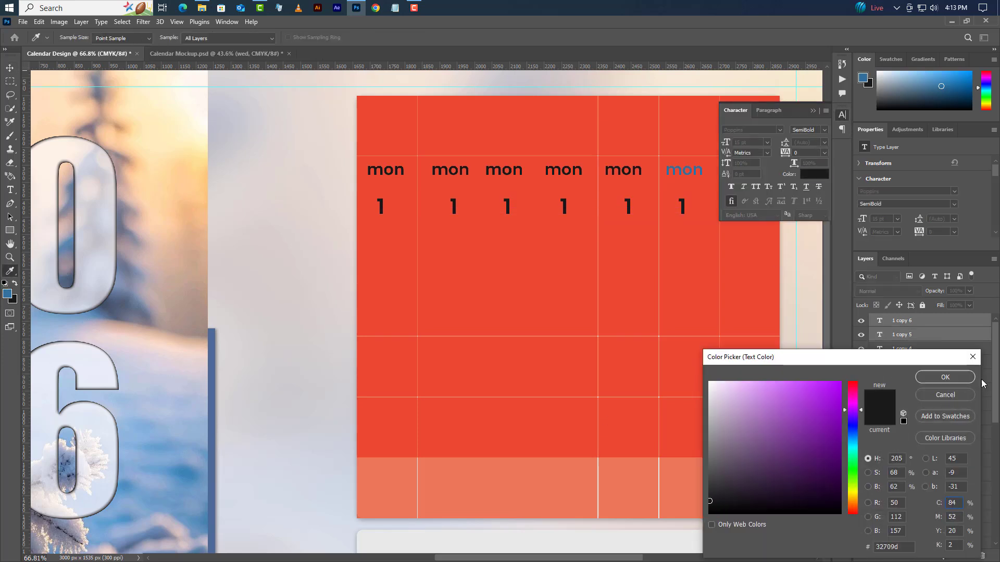
click(954, 377)
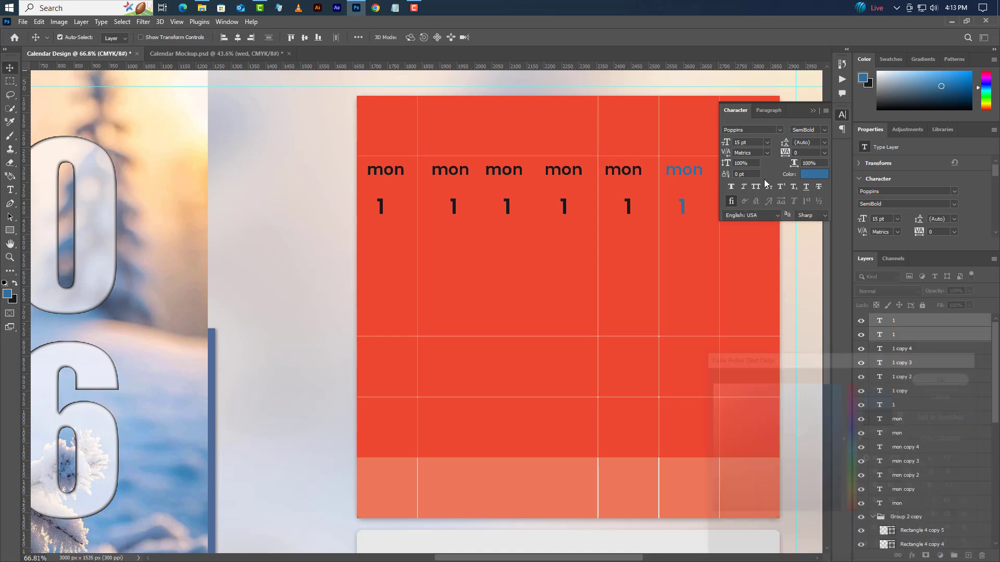
click(812, 112)
Group the seven date number layers and duplicate the group downward four times to form five date rows
ctrl+click(915, 350)
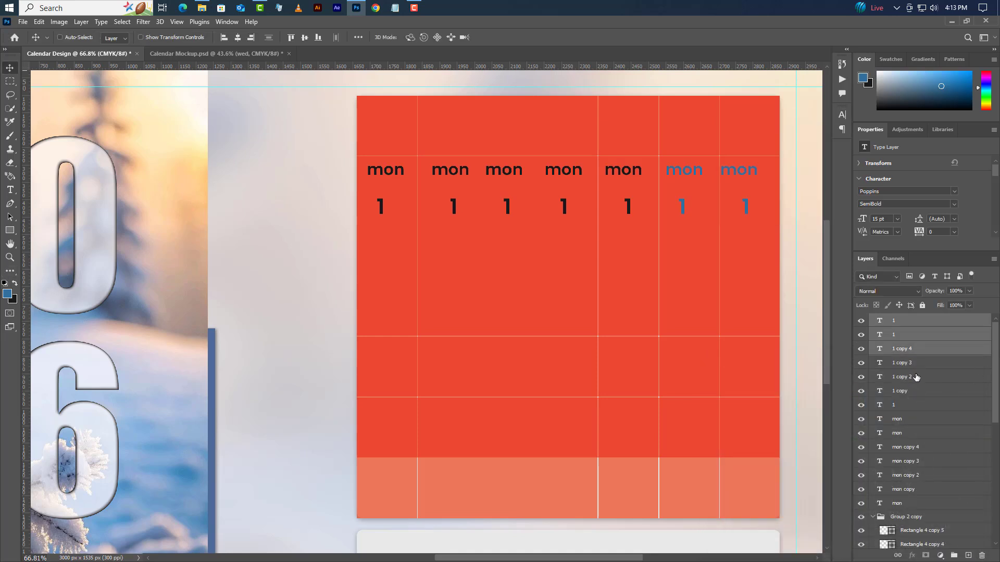
ctrl+click(916, 365)
ctrl+click(917, 378)
ctrl+click(917, 392)
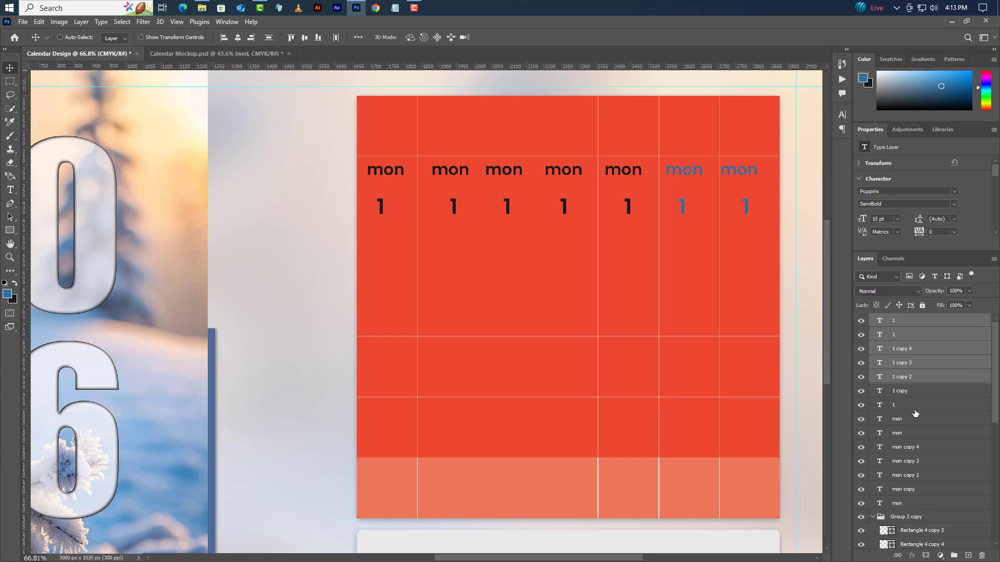
ctrl+click(916, 405)
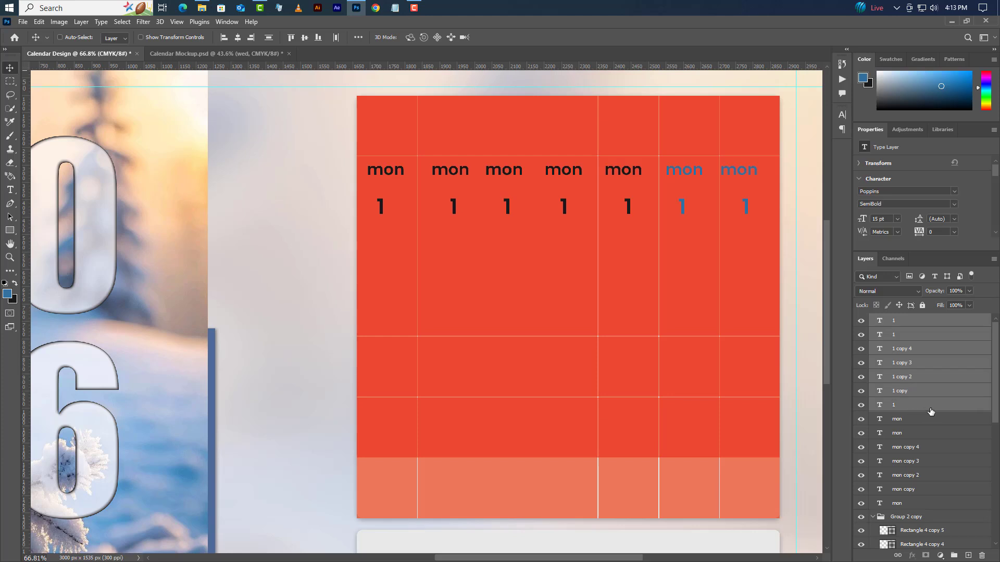
click(954, 556)
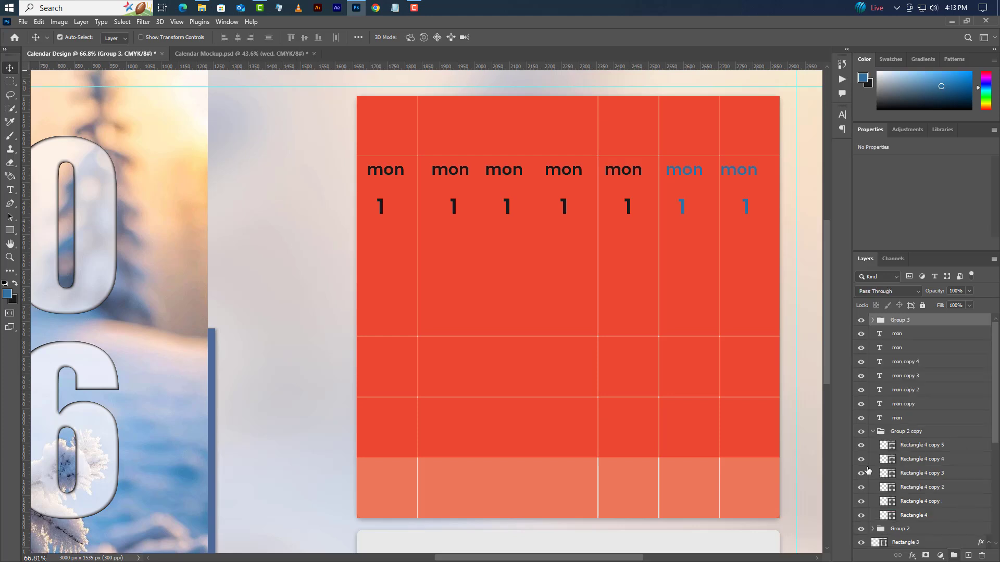
drag(510, 207, 511, 427)
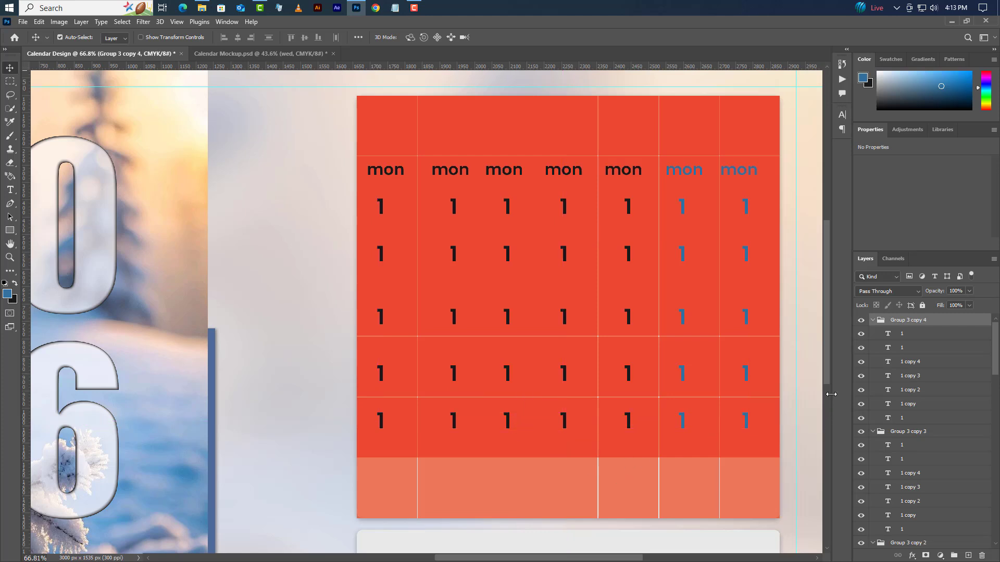
Delete the date number in the first column of the top date row
click(383, 210)
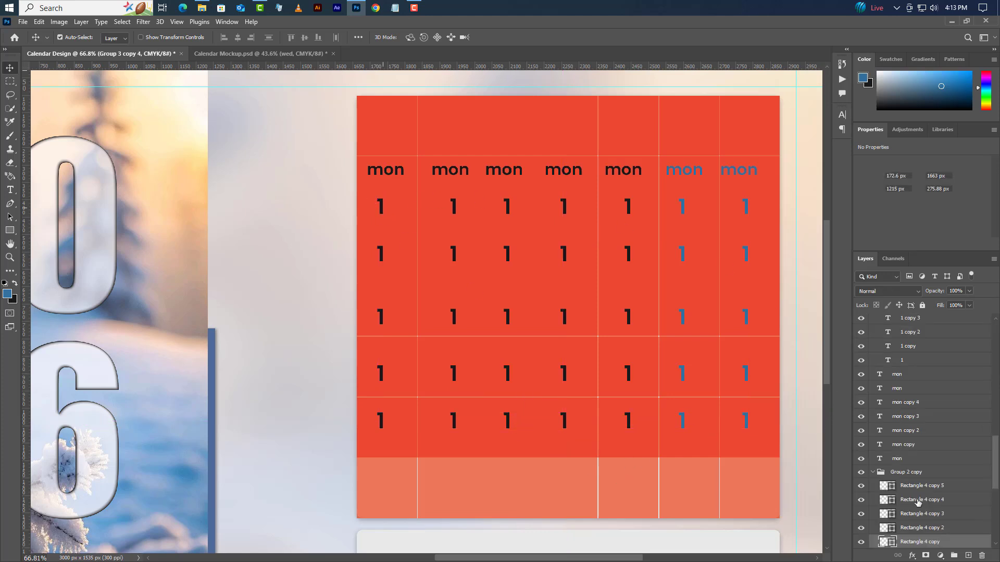
click(921, 362)
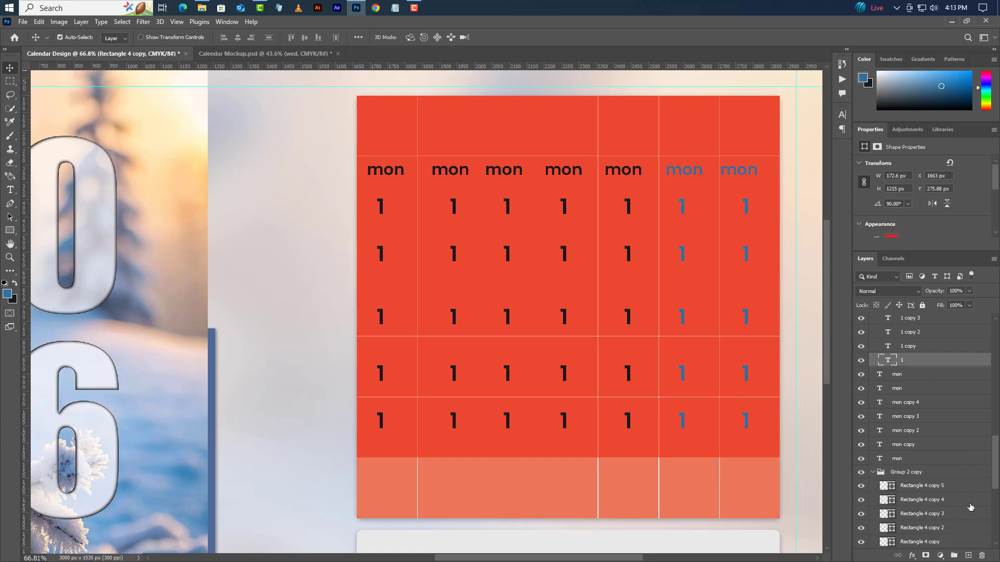
click(982, 556)
Change the third, fourth and fifth column dates in the top date row to 2, 3 and 4
click(451, 224)
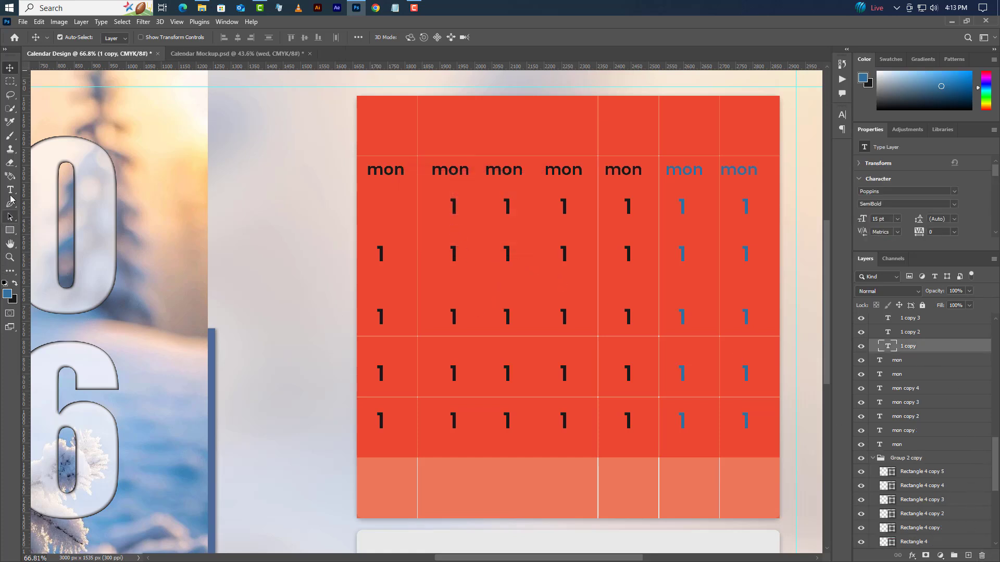
click(10, 193)
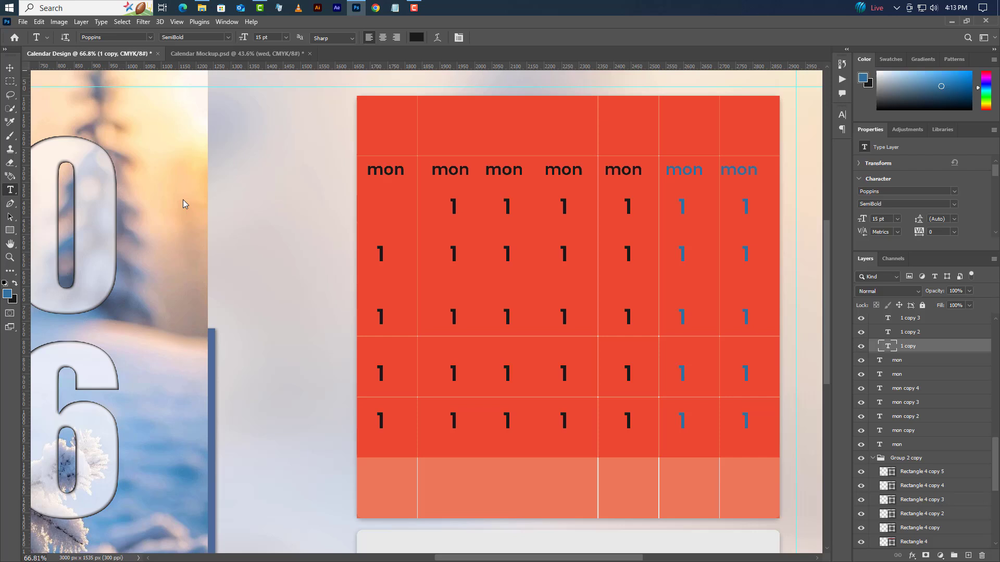
double_click(507, 207)
key(Right)
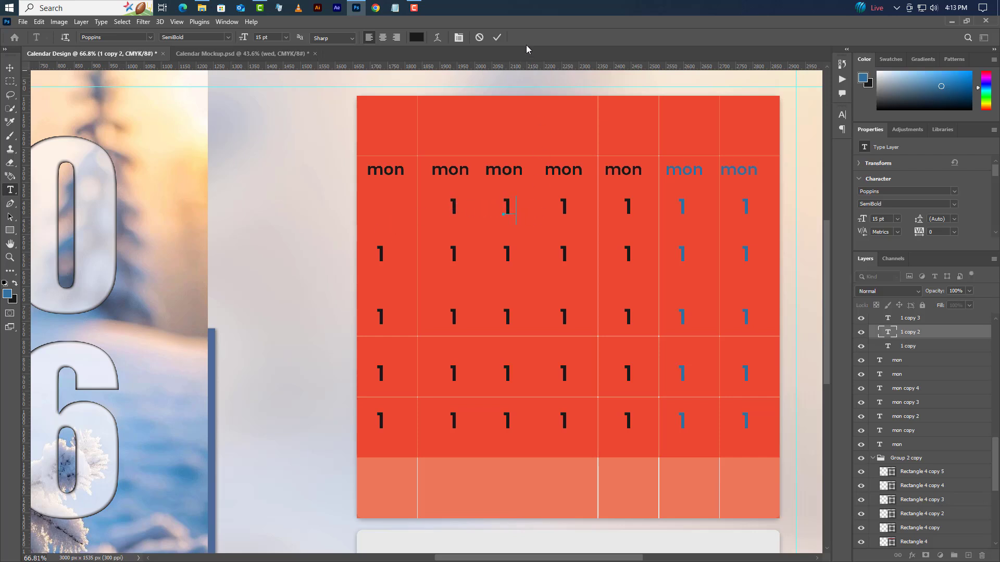
key(BackSpace)
text(2)
double_click(569, 207)
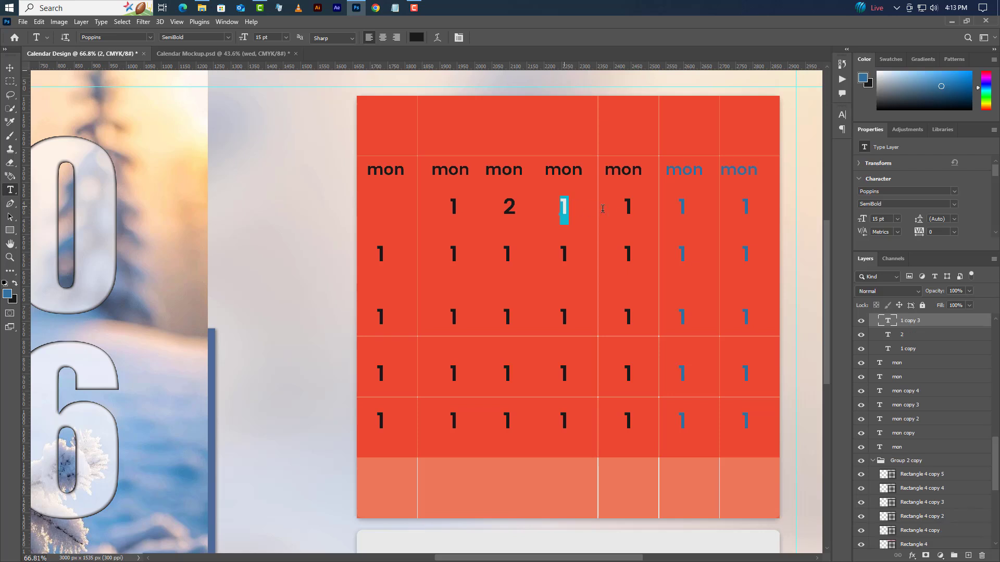
key(Right)
double_click(628, 208)
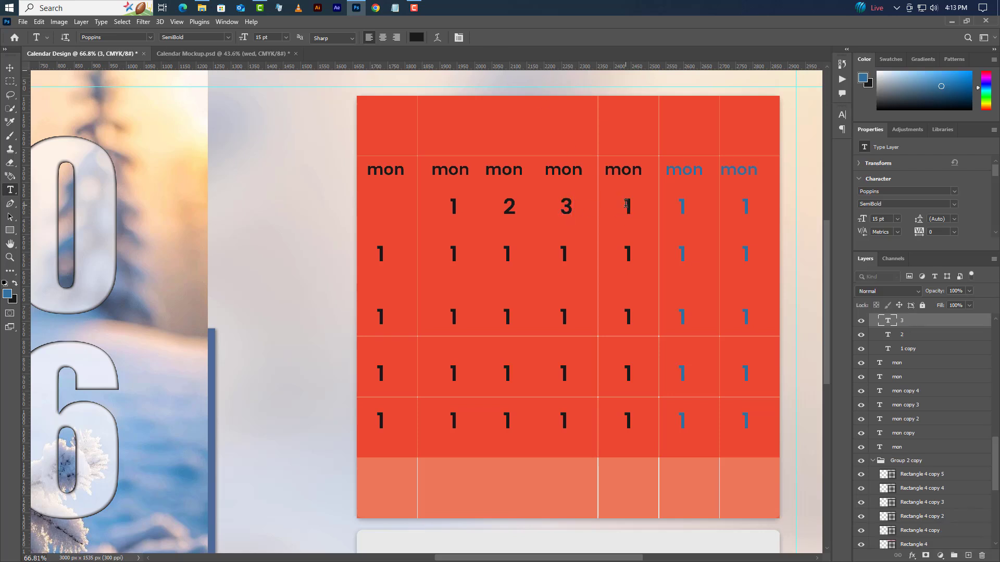
key(Right)
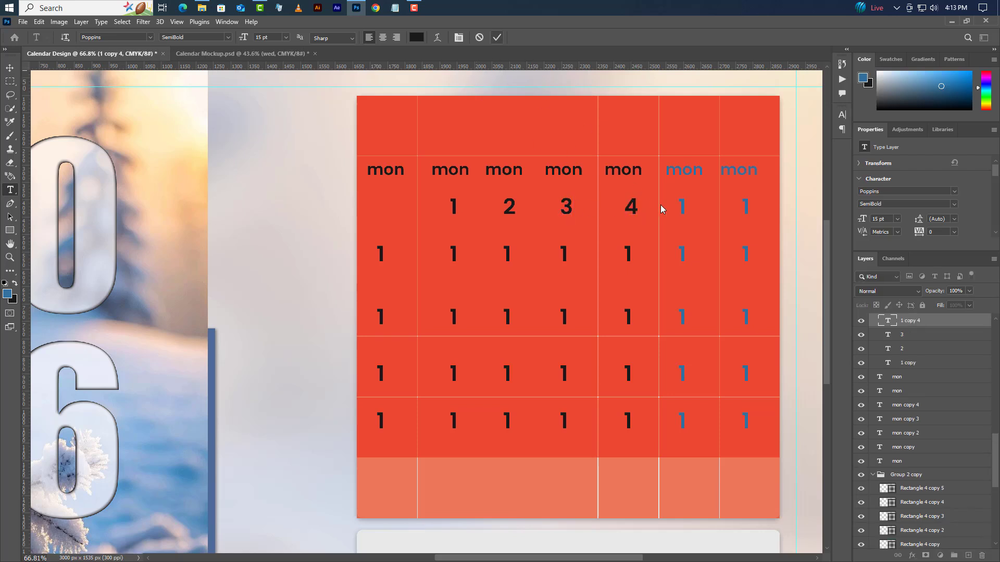
Change the two blue date numbers in the top date row to 5 and 6
double_click(682, 208)
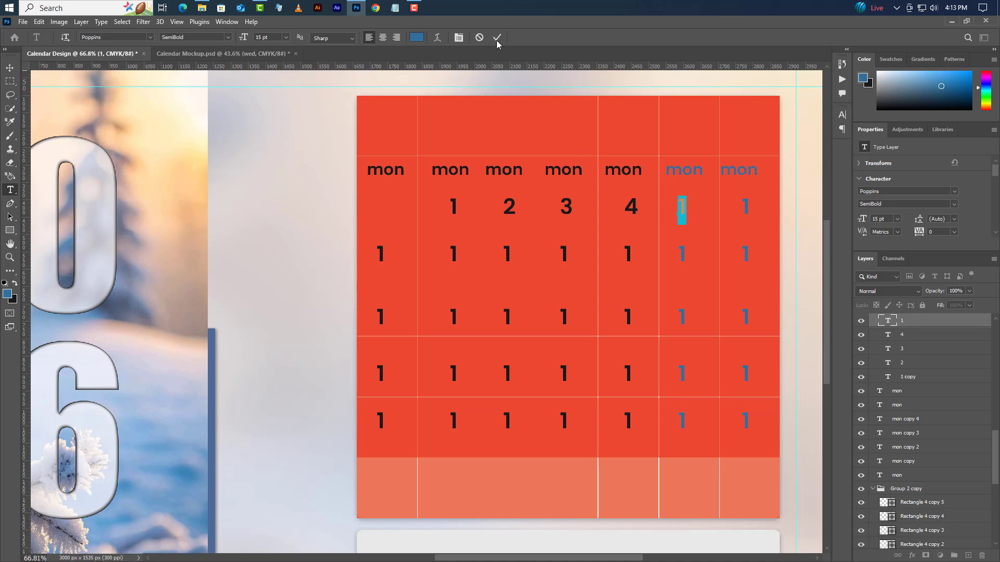
text(5)
click(496, 38)
double_click(746, 208)
text(6)
click(379, 282)
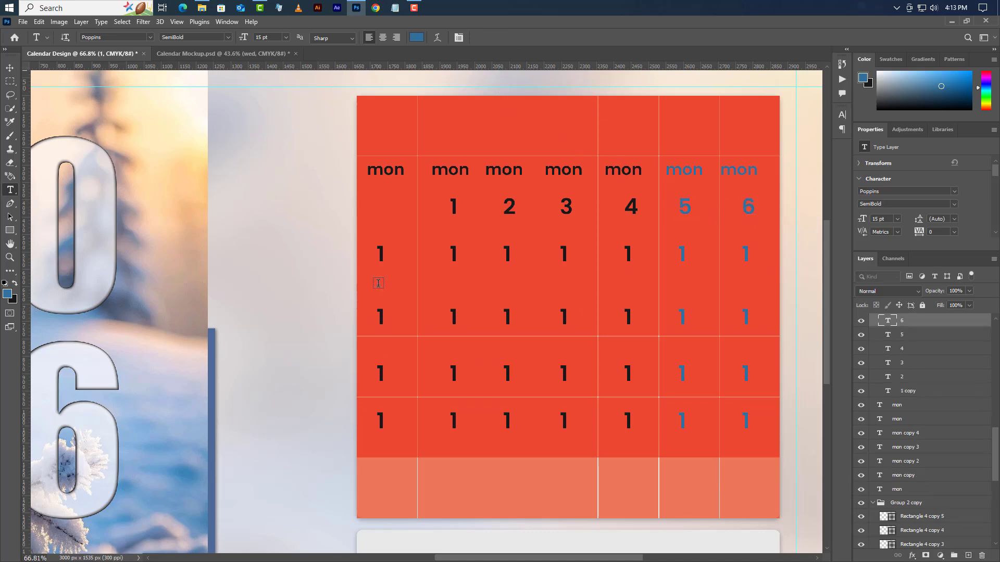
Renumber the five black dates in the second date row as 7, 8, 9, 10 and 11
double_click(381, 254)
text(7)
double_click(453, 254)
text(8)
double_click(507, 253)
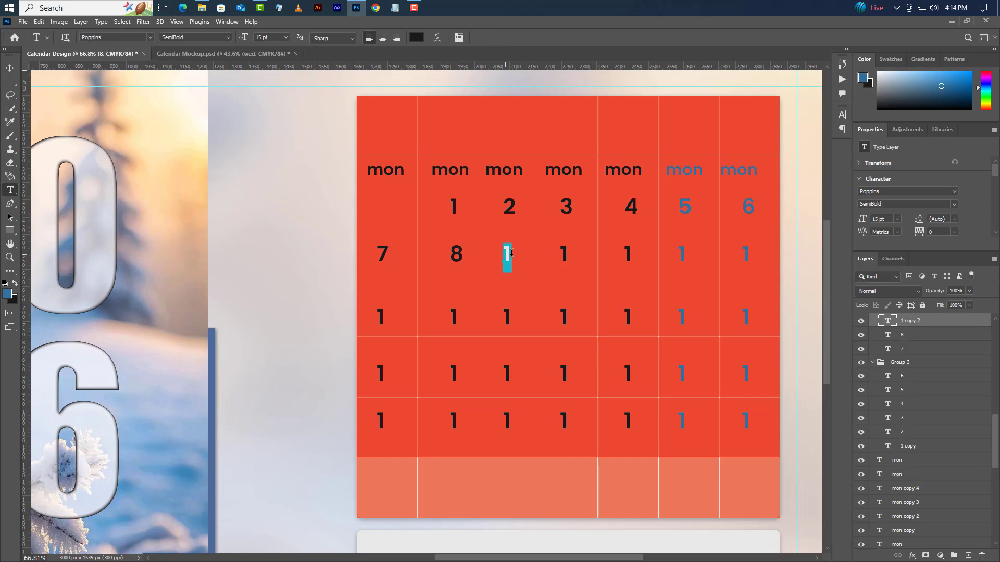
text(9)
double_click(564, 254)
text(10)
double_click(628, 254)
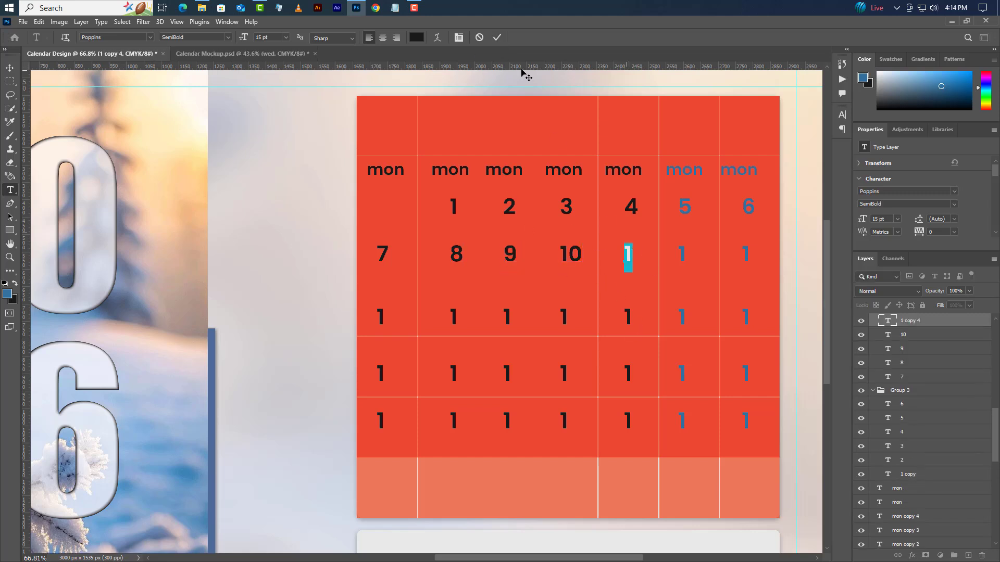
text(11)
Change the two blue date numbers in the second date row to 12 and 13
double_click(682, 254)
text(12)
double_click(746, 254)
text(13)
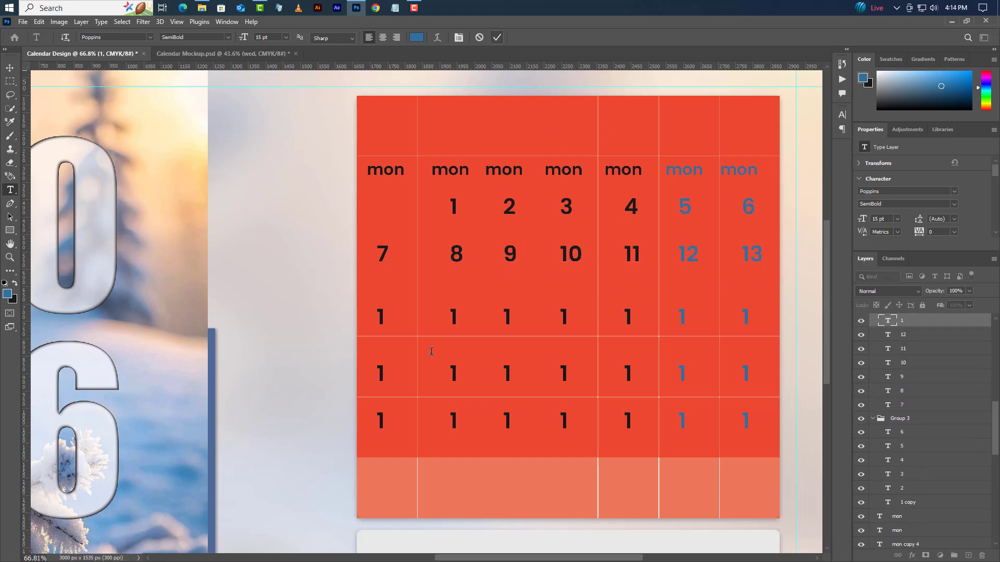
Renumber the five black dates in the third date row as 14, 15, 16, 17 and 18
double_click(381, 317)
text(14)
double_click(453, 317)
text(15)
double_click(507, 317)
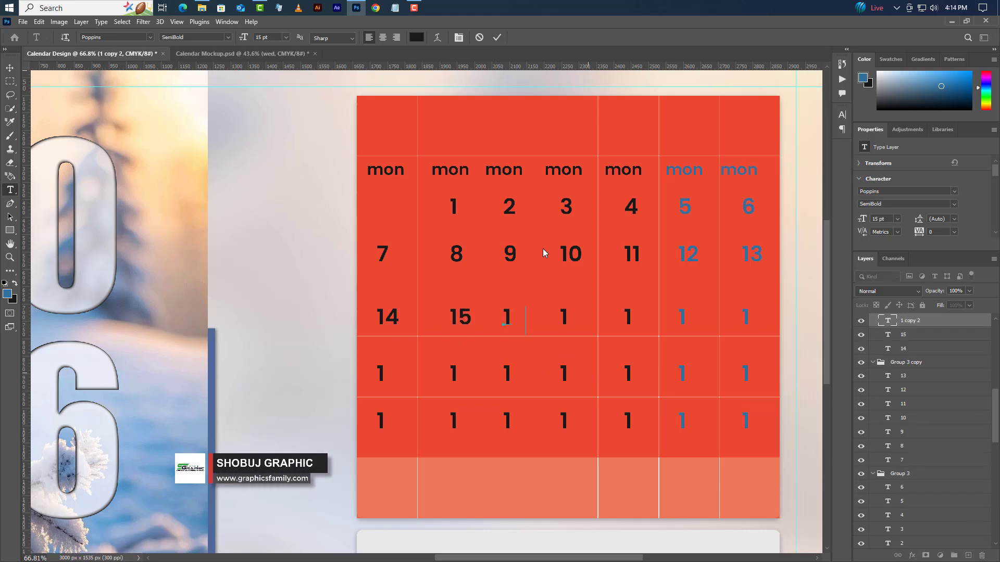
text(16)
double_click(563, 317)
text(17)
double_click(628, 316)
text(18)
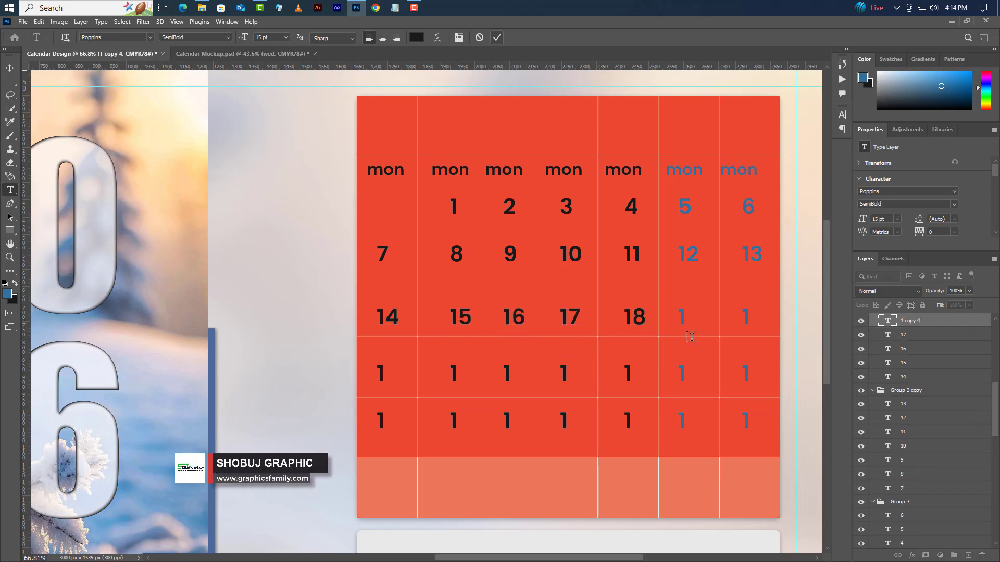
Change the two blue date numbers in the third date row to 19 and 20
double_click(683, 317)
text(19)
double_click(746, 317)
text(20)
key(Escape)
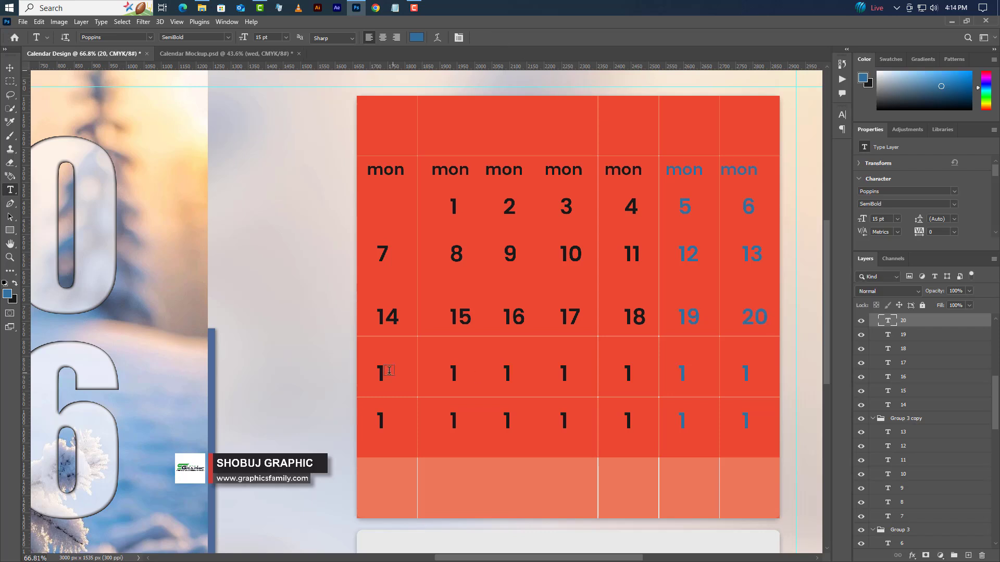
Renumber the five black dates in the fourth date row as 21, 22, 23, 24 and 25
double_click(381, 374)
text(21)
double_click(453, 374)
text(22)
double_click(507, 374)
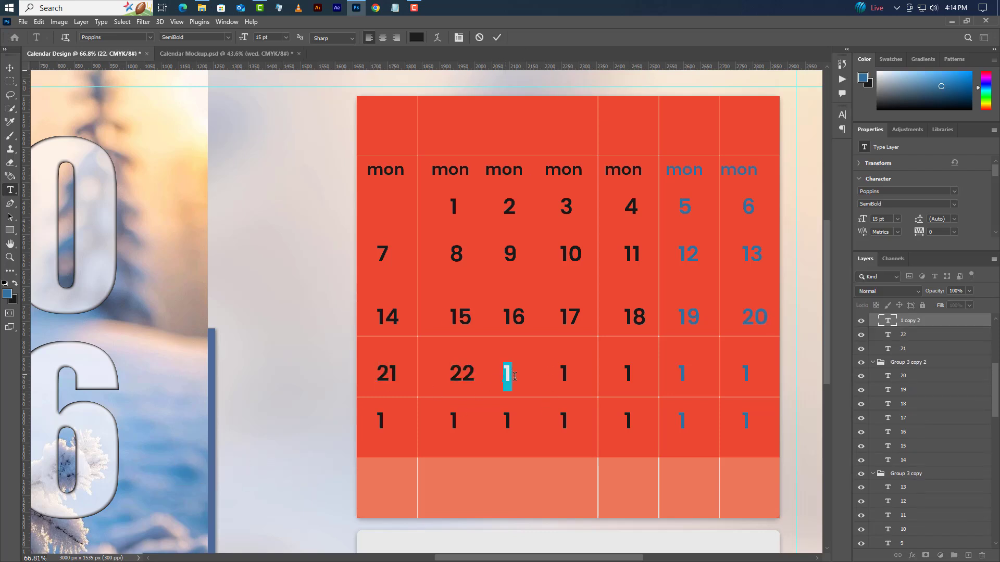
text(23)
double_click(563, 373)
text(24)
double_click(628, 373)
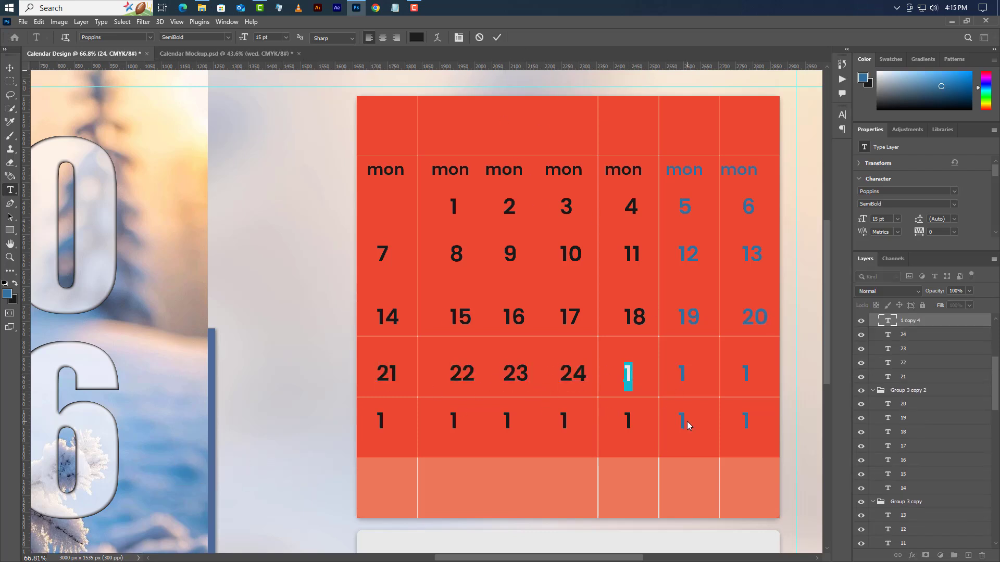
text(25)
Change the two blue date numbers in the fourth date row to 26 and 27
double_click(683, 374)
text(26)
double_click(745, 374)
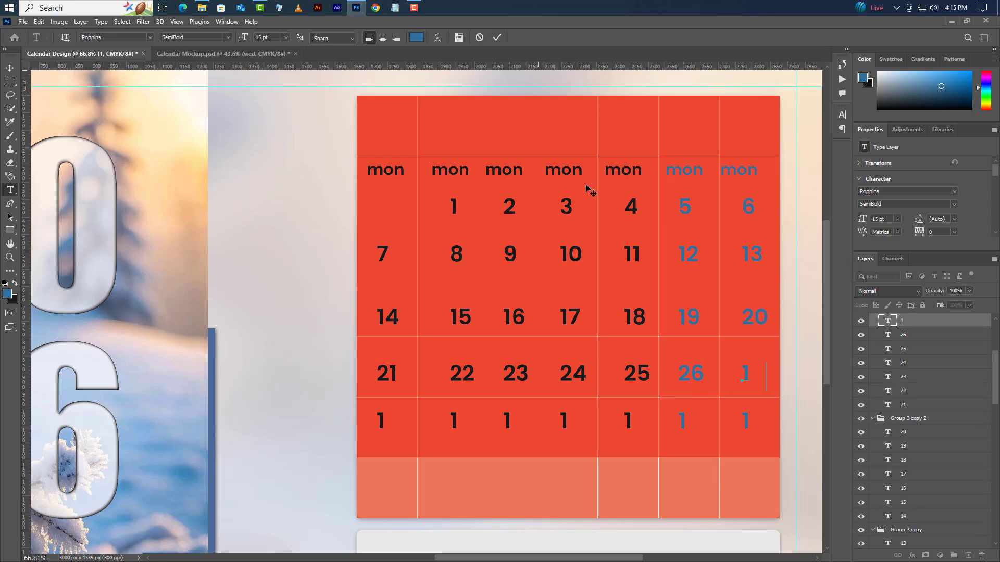
text(27)
Change the first three date numbers in the bottom date row to 28, 29 and 30
double_click(381, 421)
text(28)
double_click(454, 421)
text(29)
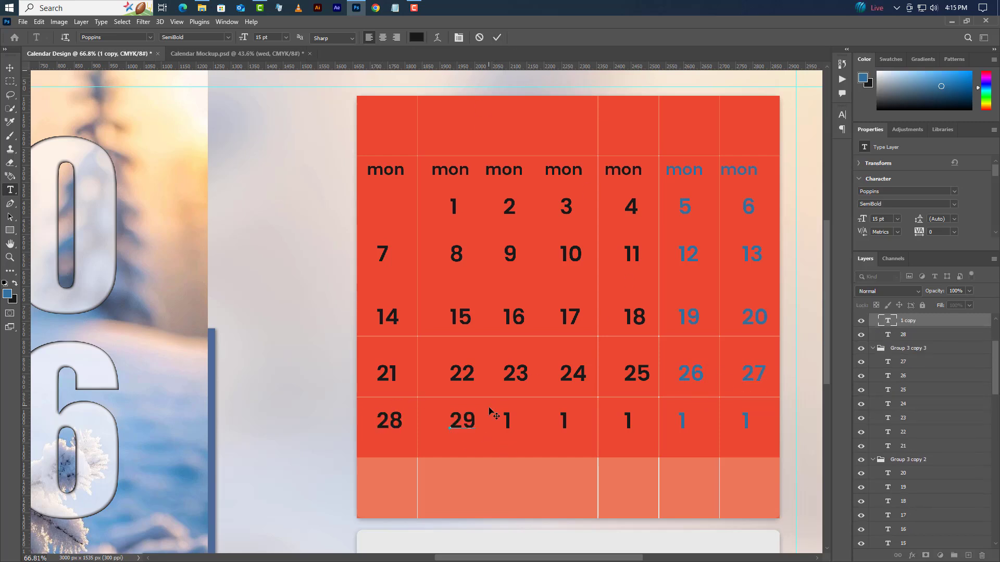
click(497, 37)
double_click(507, 421)
text(30)
click(497, 37)
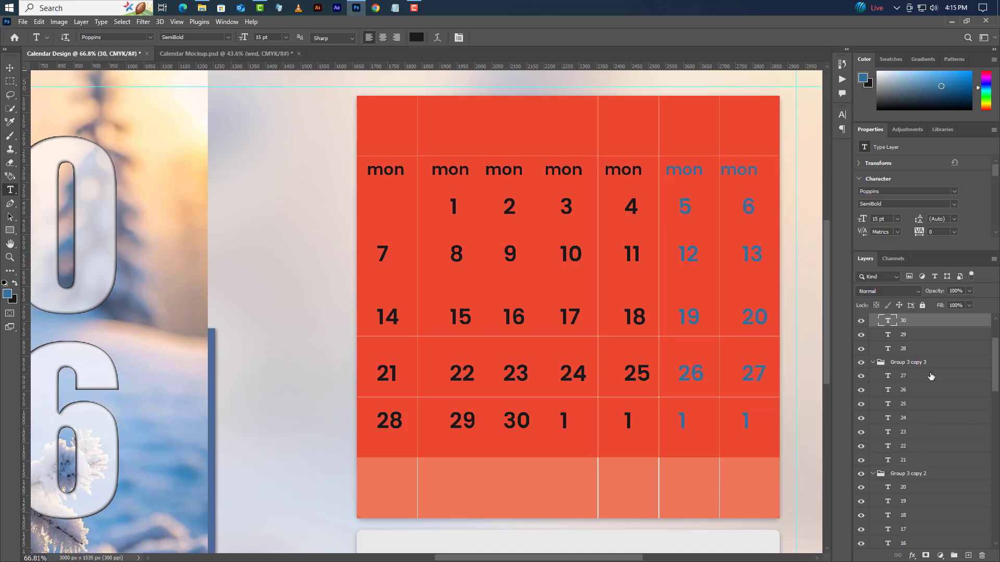
Delete the four leftover number 1 layers after 30 in the bottom date row
scroll(931, 376, up, 2)
click(931, 372)
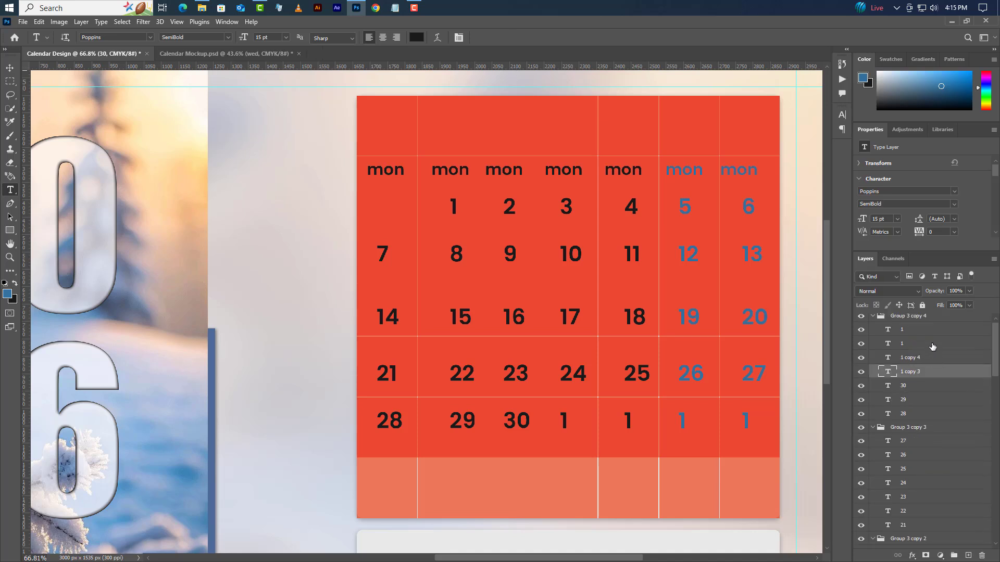
ctrl+click(933, 356)
ctrl+click(932, 341)
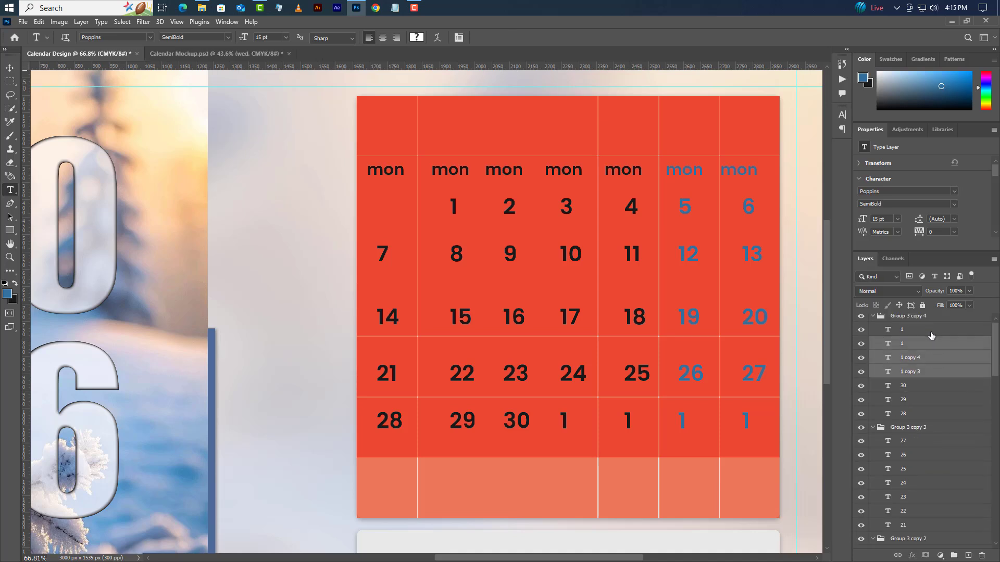
ctrl+click(931, 331)
click(982, 556)
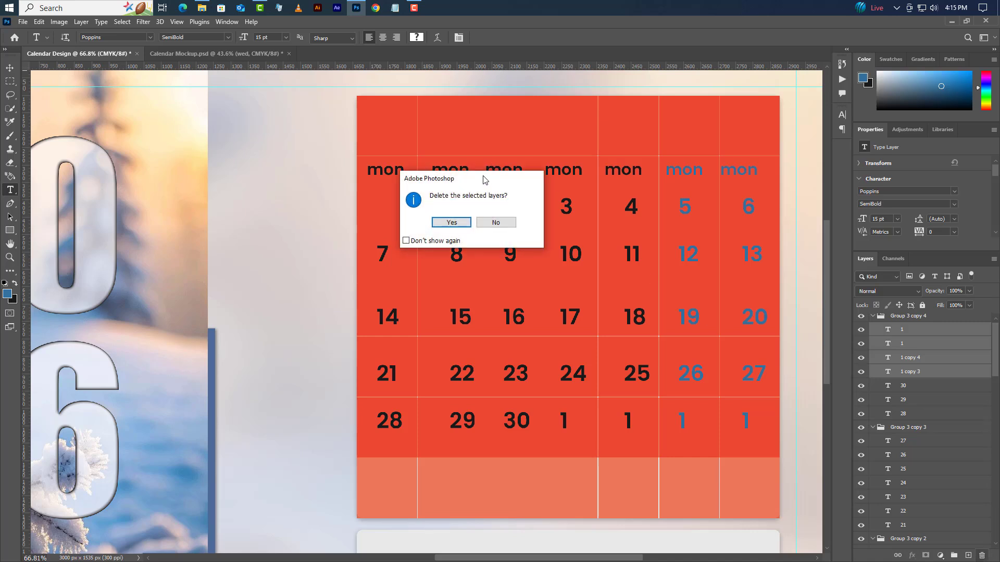
click(451, 223)
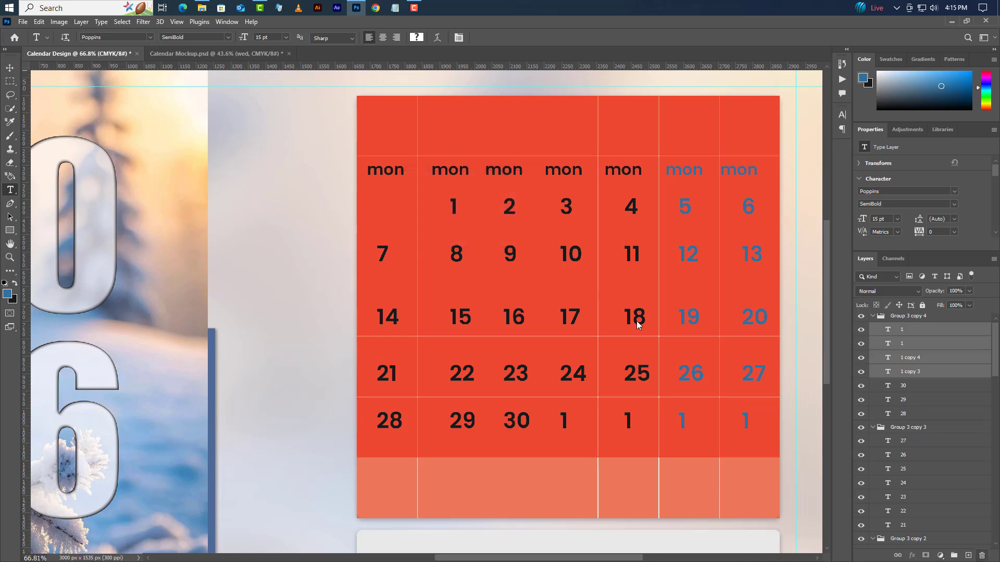
Change the weekday labels above the second and third columns to "tue" and "wed"
double_click(435, 172)
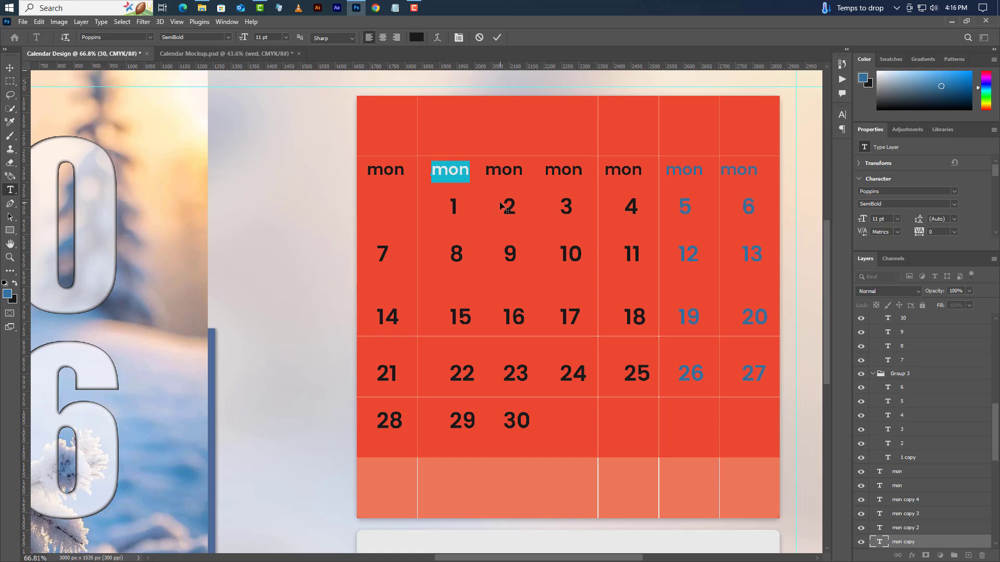
text(tue)
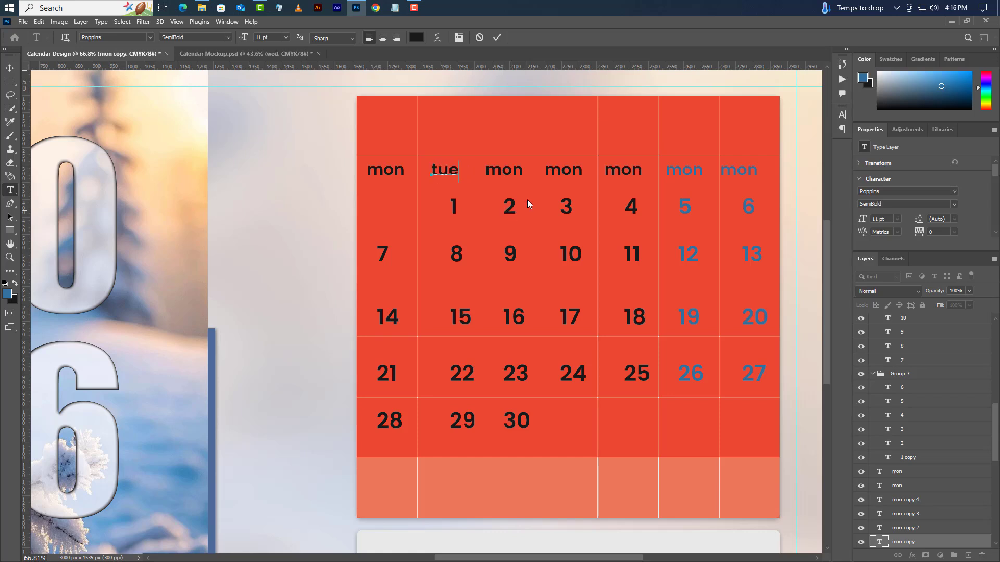
click(498, 37)
double_click(504, 170)
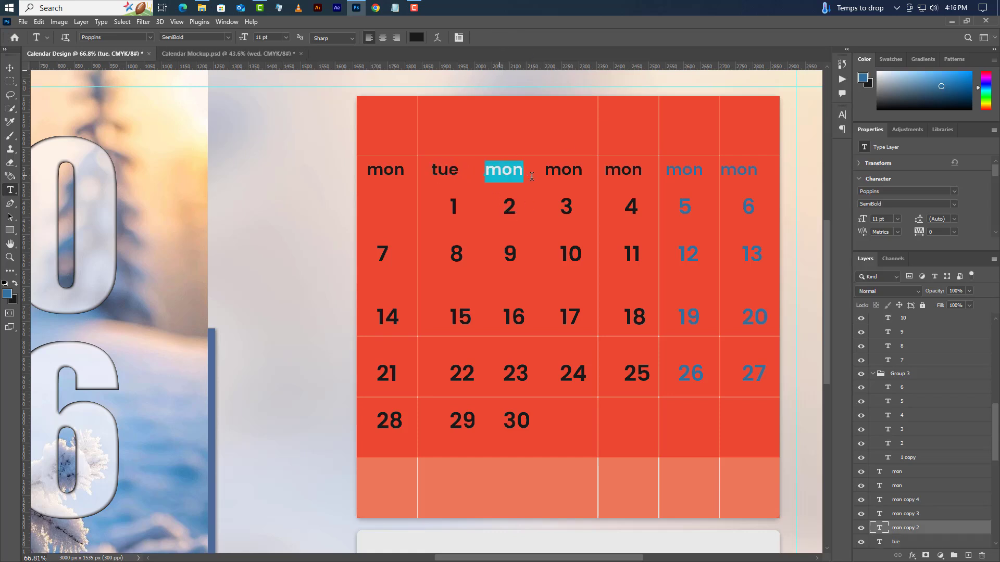
text(wed)
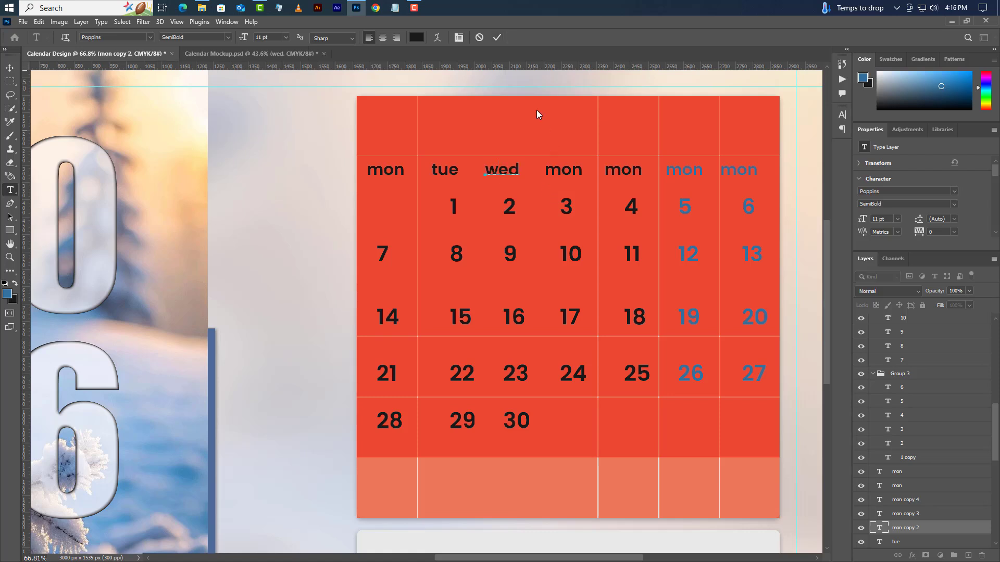
Change the weekday labels above the fourth and fifth columns to "thu" and "fri"
drag(545, 171, 583, 172)
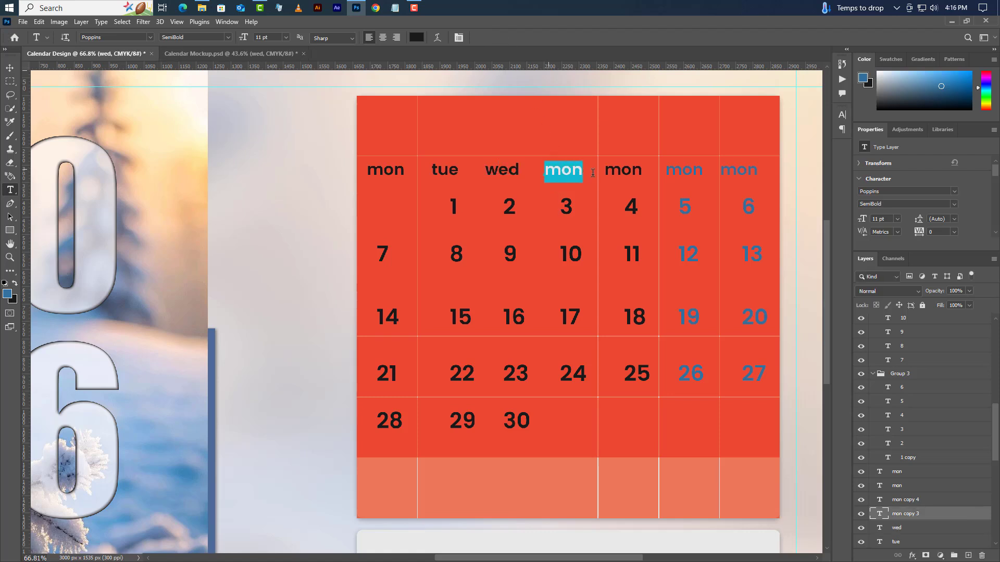
text(thu)
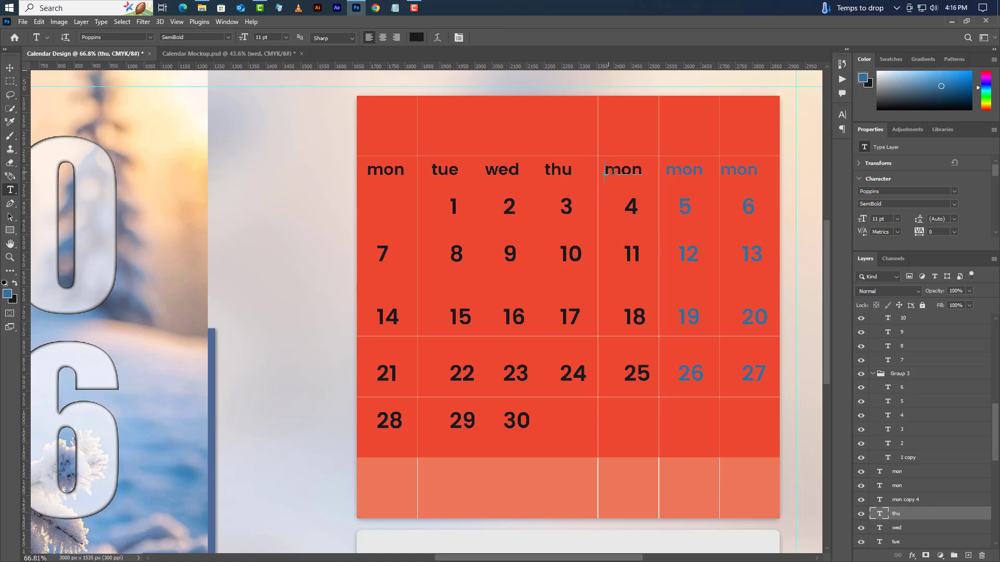
drag(604, 170, 644, 172)
text(f)
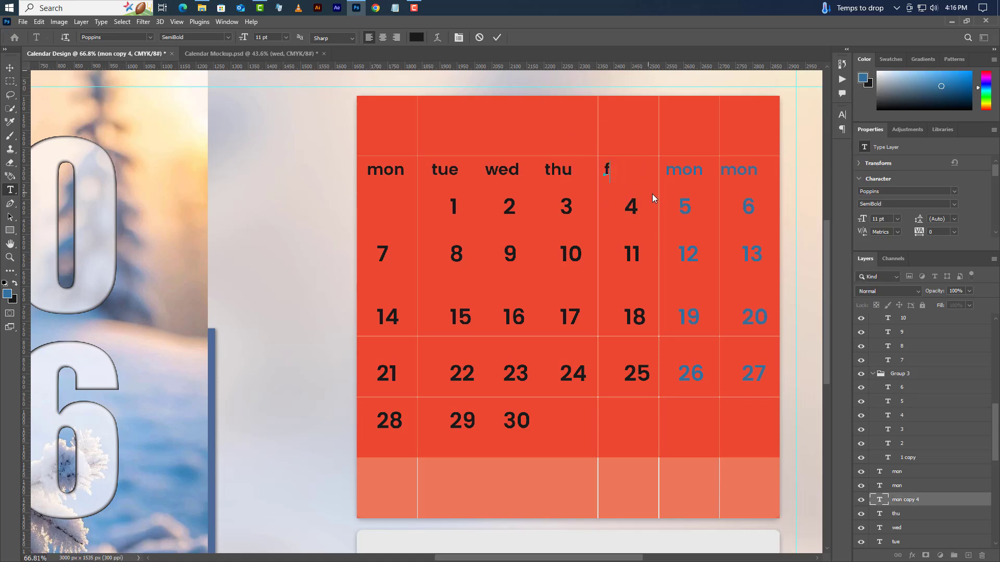
text(ri)
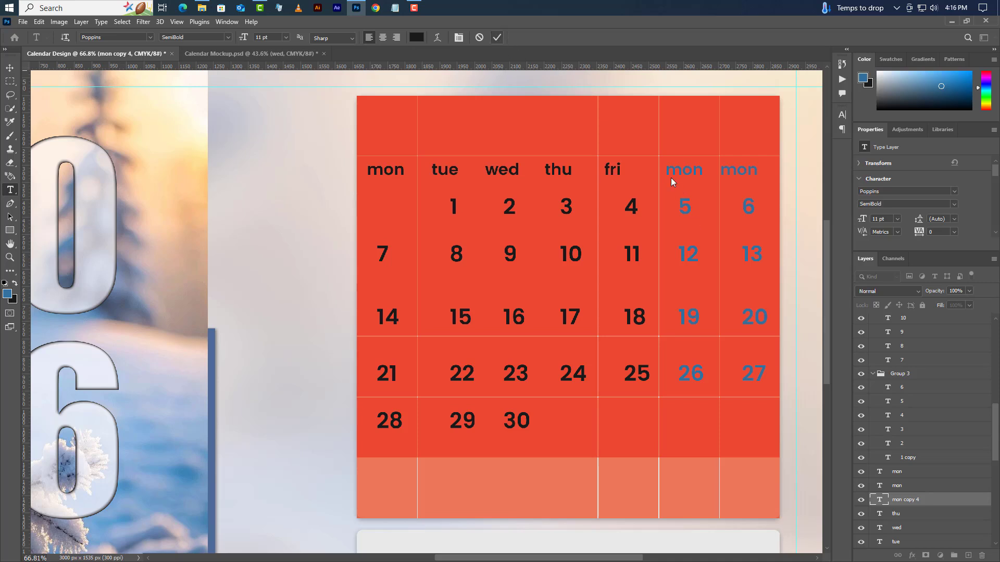
Change the two blue weekday labels above the last two columns to "sat" and "sun"
drag(666, 170, 704, 172)
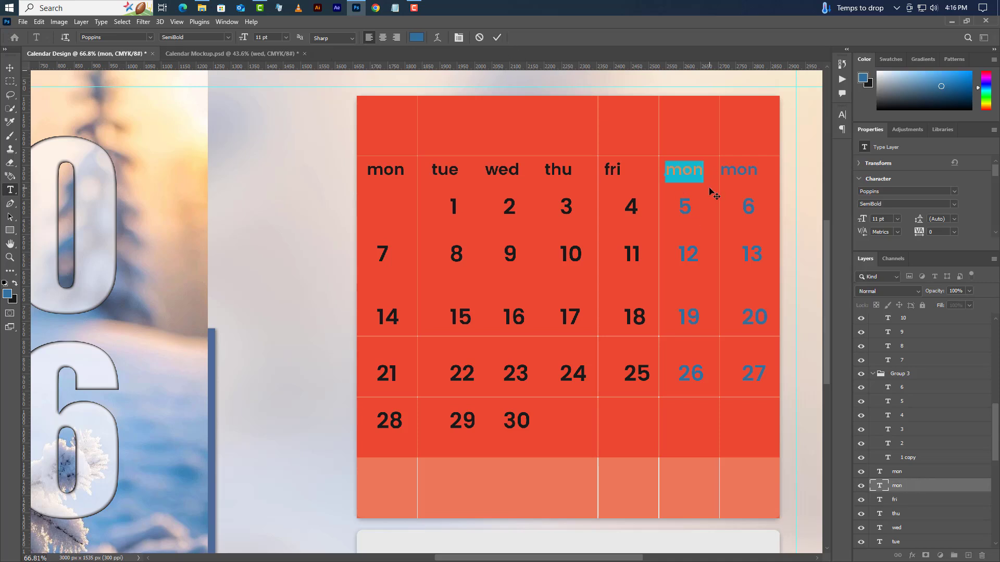
text(sat)
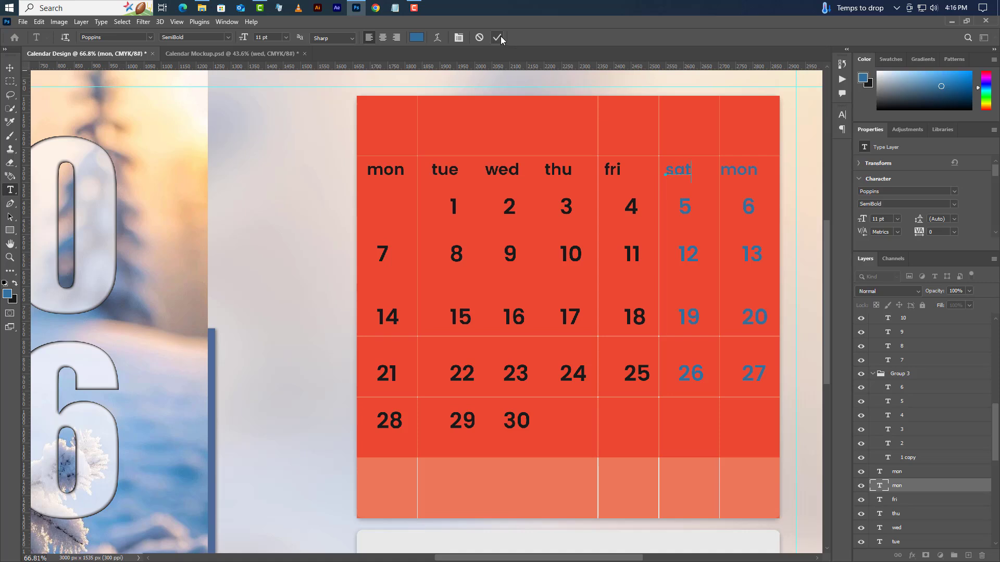
drag(720, 170, 760, 172)
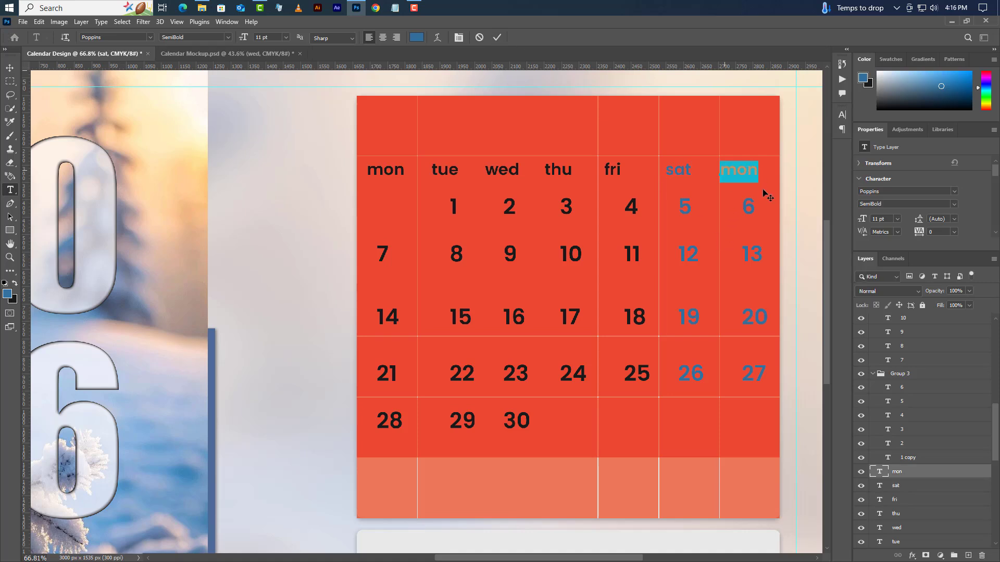
text(sun)
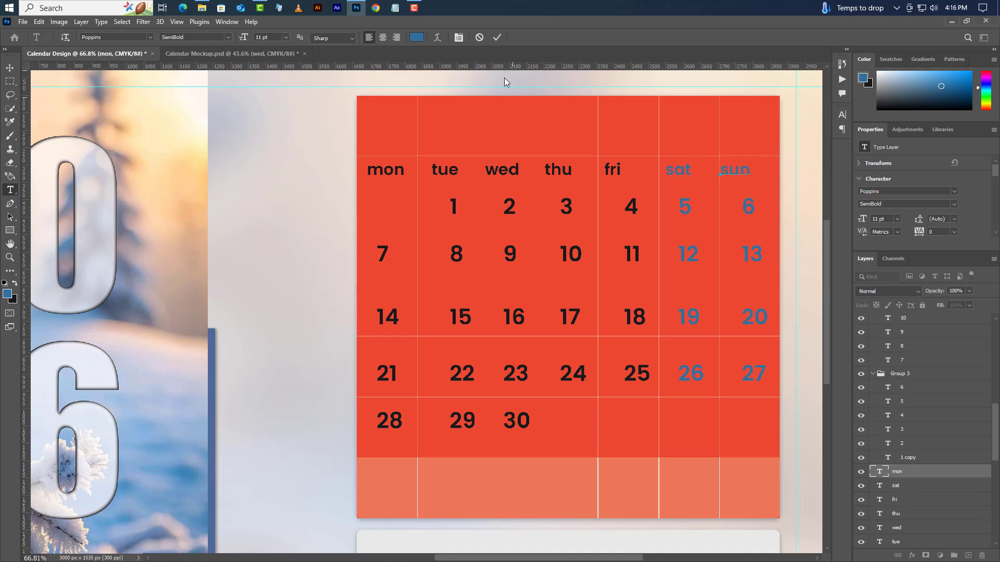
Commit the last weekday label and collapse the five date-row groups and Group 2 copy in the layer list
click(501, 33)
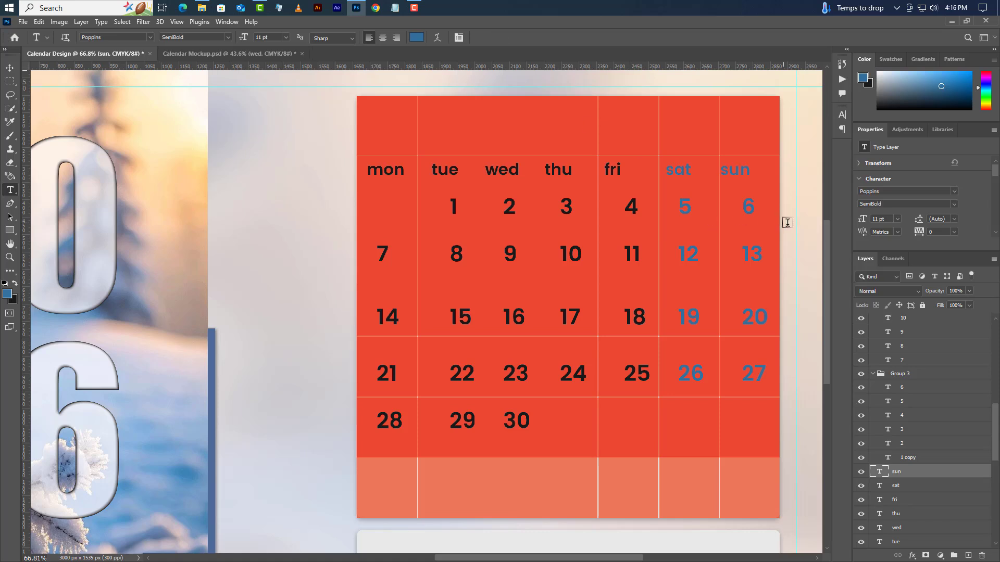
scroll(912, 414, up, 5)
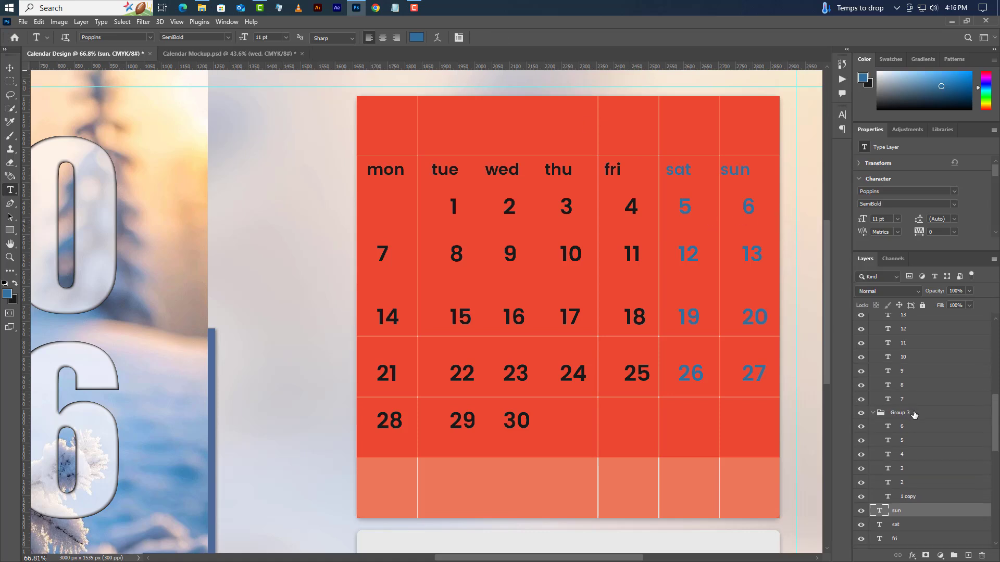
scroll(918, 417, up, 3)
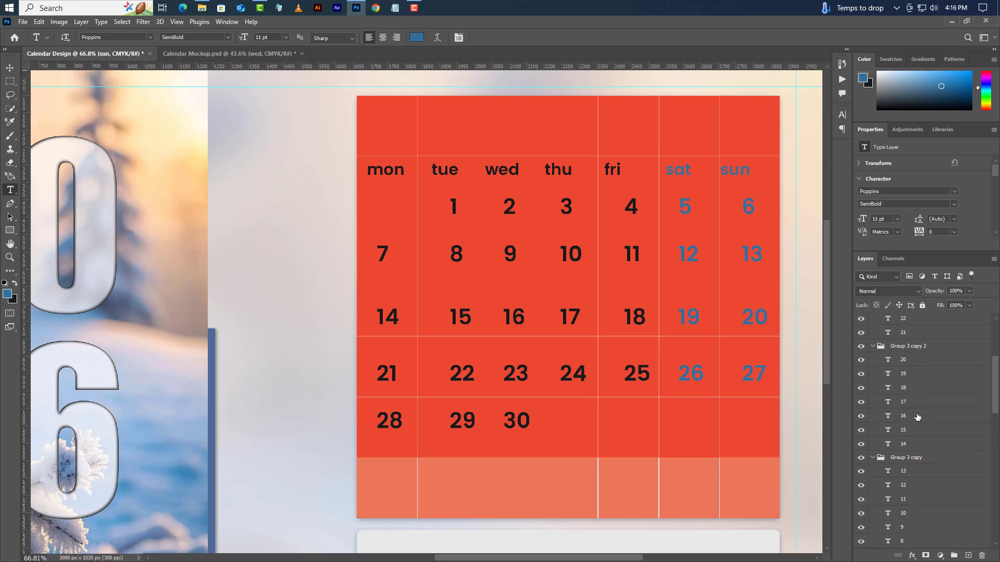
scroll(917, 417, up, 3)
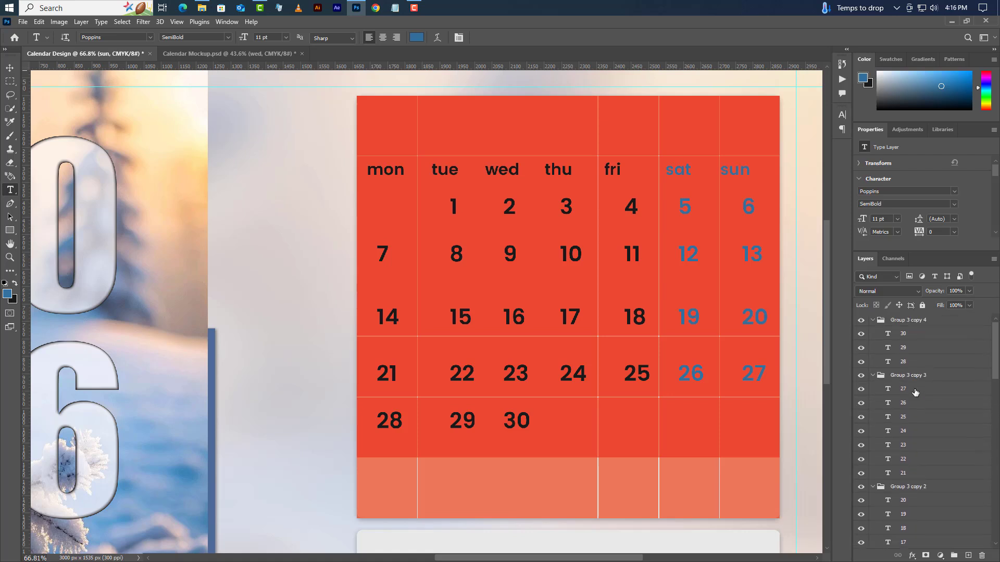
click(873, 320)
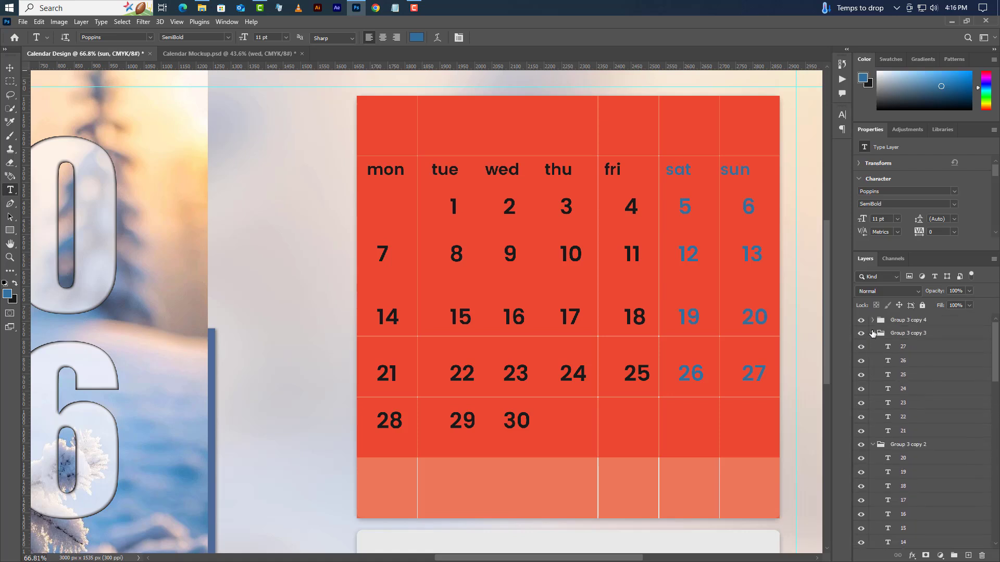
click(873, 333)
click(873, 346)
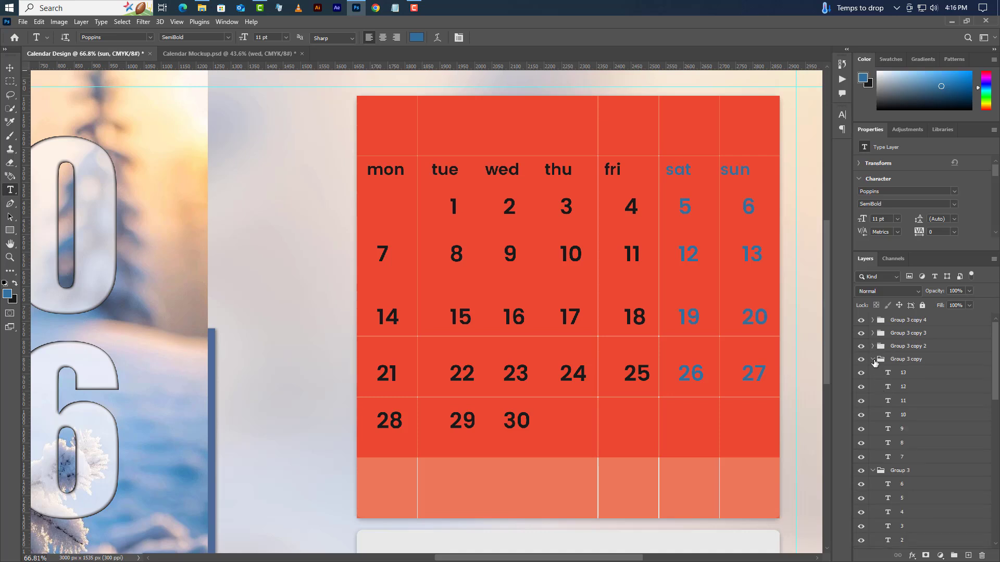
click(873, 360)
click(873, 373)
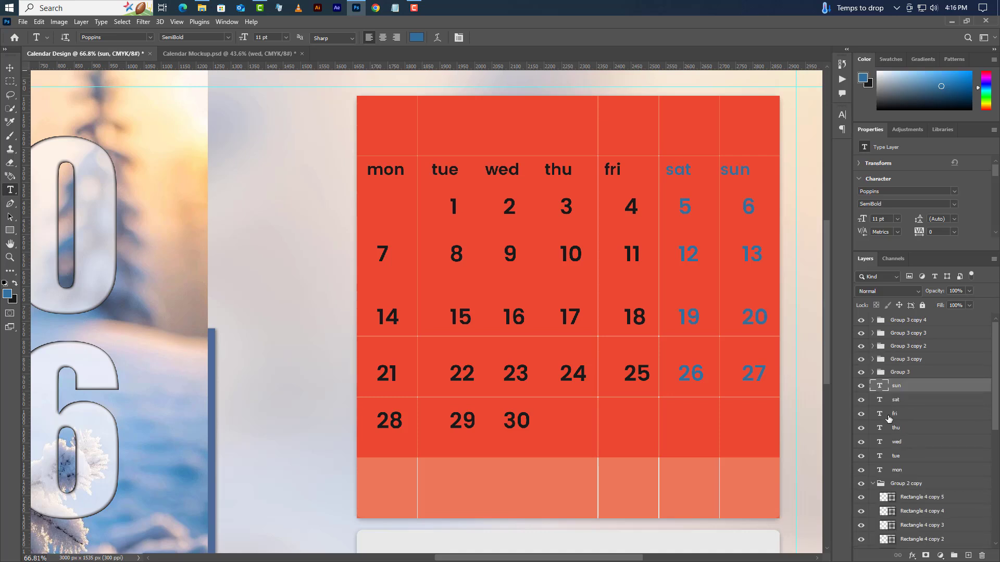
click(884, 486)
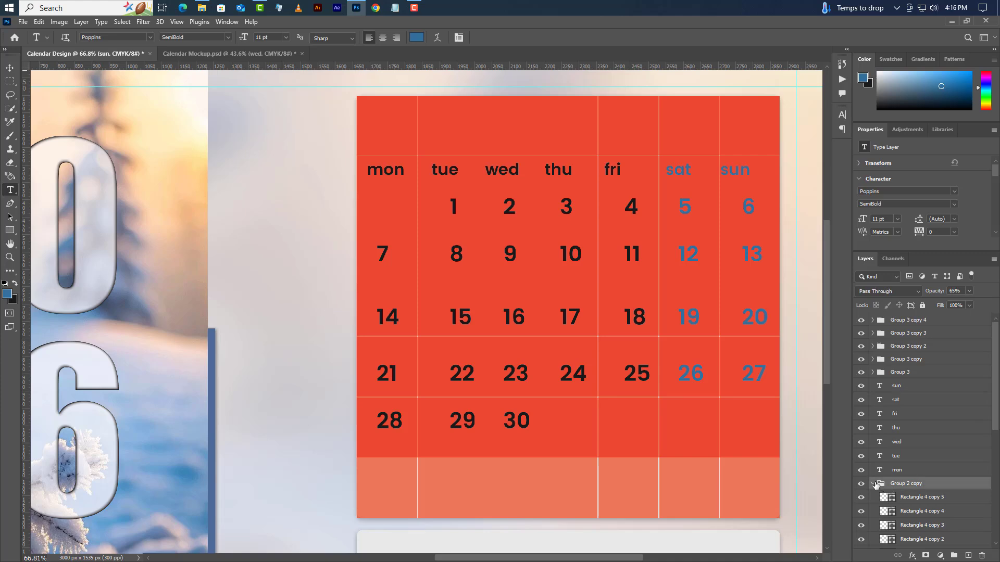
click(874, 484)
Move the horizontal row bands in Group 2 copy down about 97 px with Free Transform, to Y 718.35 px
scroll(938, 463, down, 7)
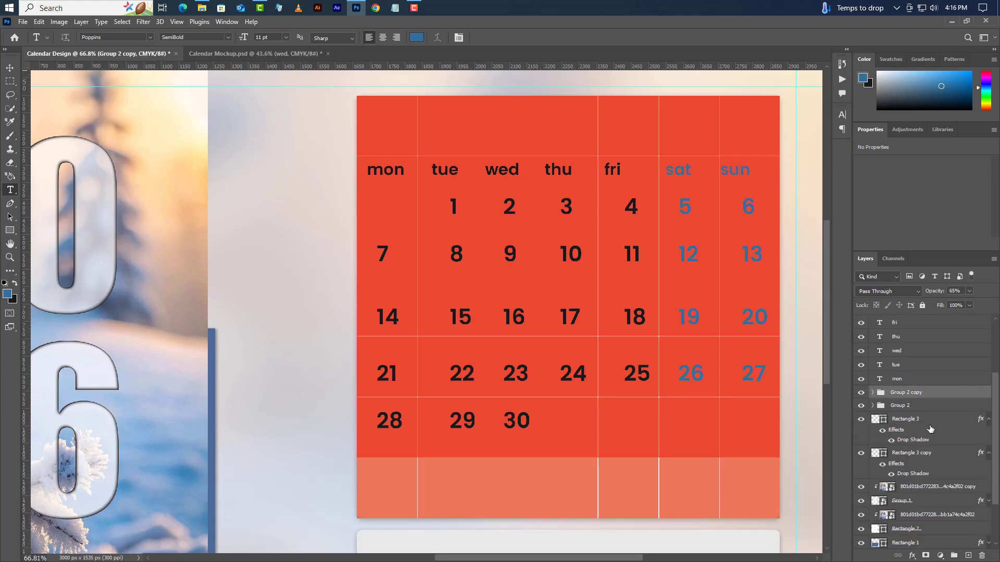
click(39, 22)
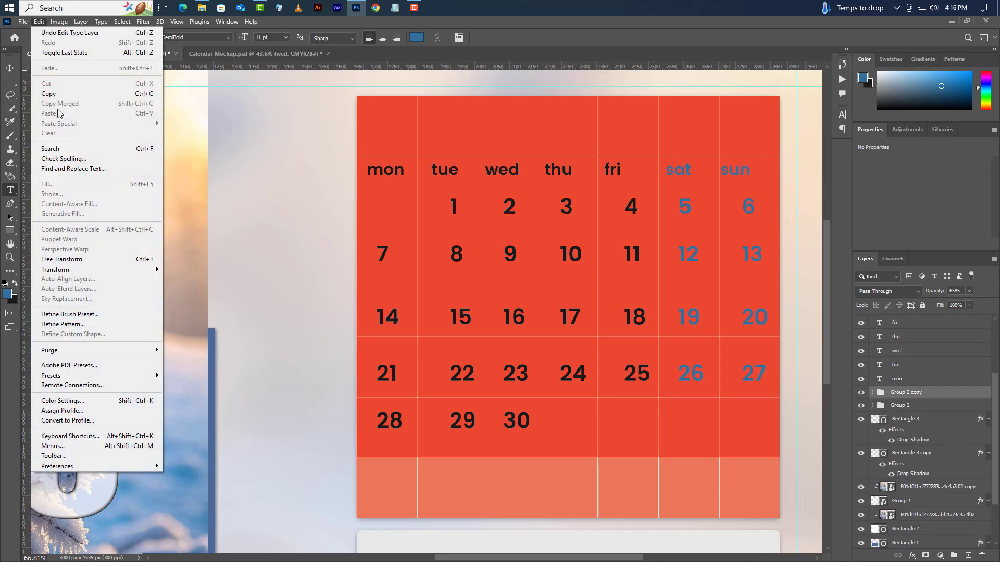
click(57, 260)
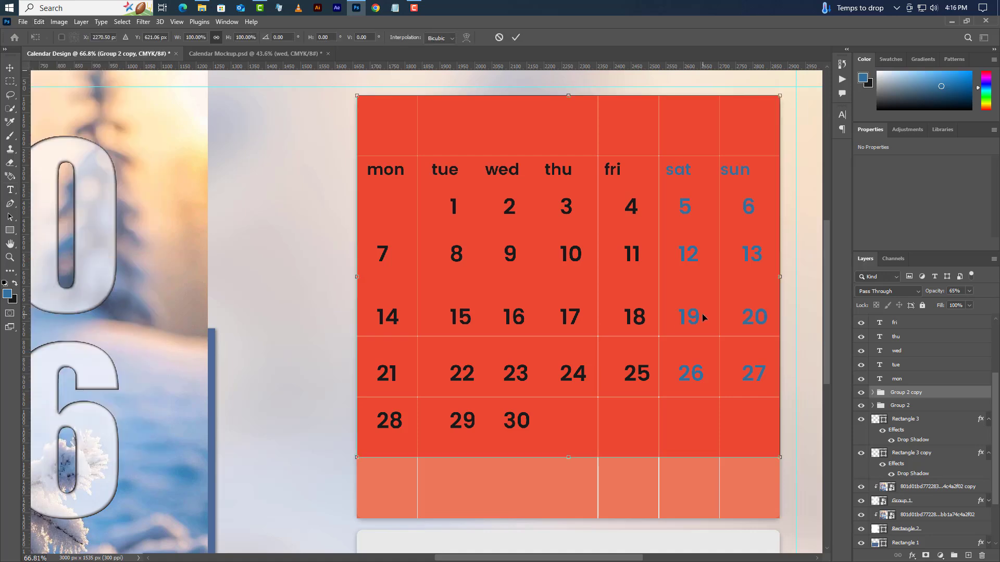
key(Down)
key(Down)
key(Down)
key(Down)
key(Down)
key(Down)
key(Down)
key(Down)
key(Down)
key(Down)
key(Down)
key(Down)
key(Down)
key(Down)
key(Down)
key(Down)
key(Down)
key(Down)
key(Down)
key(Down)
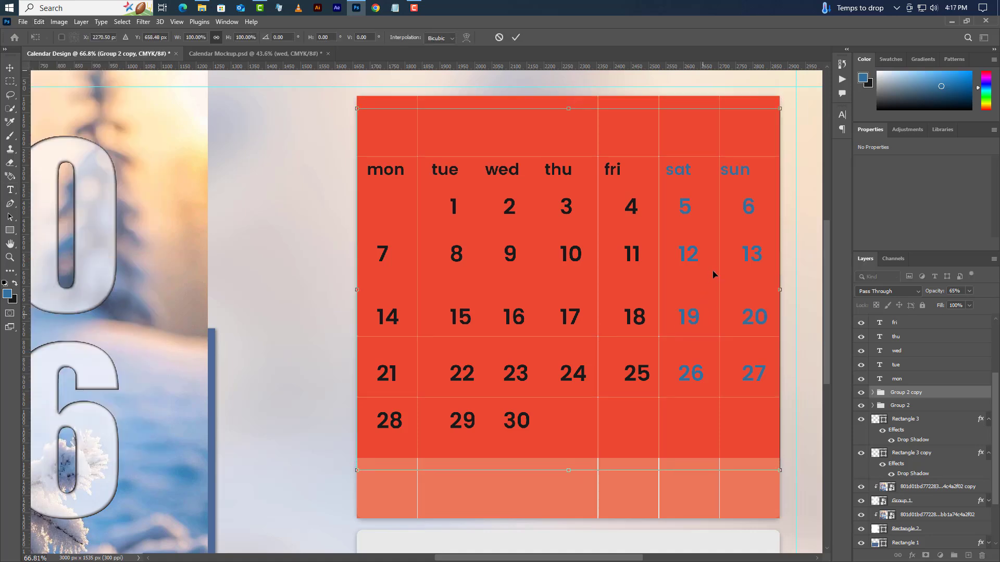
key(Down)
key(Down)
key(Down)
key(Down)
key(Down)
key(Down)
key(Down)
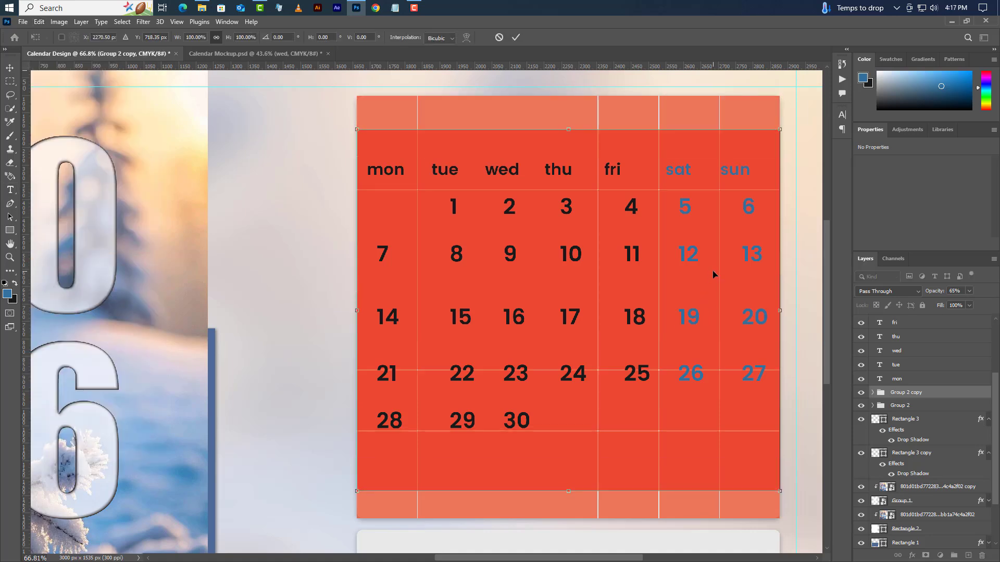
click(517, 38)
key(t)
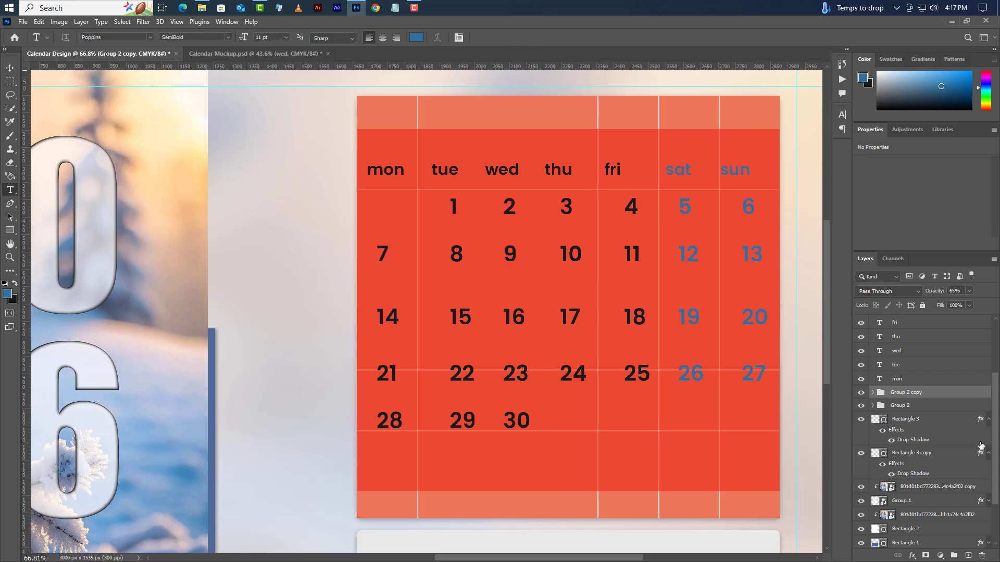
Group the seven weekday label layers and centre the group vertically within the first row band, loaded as a selection from Rectangle 4
click(873, 393)
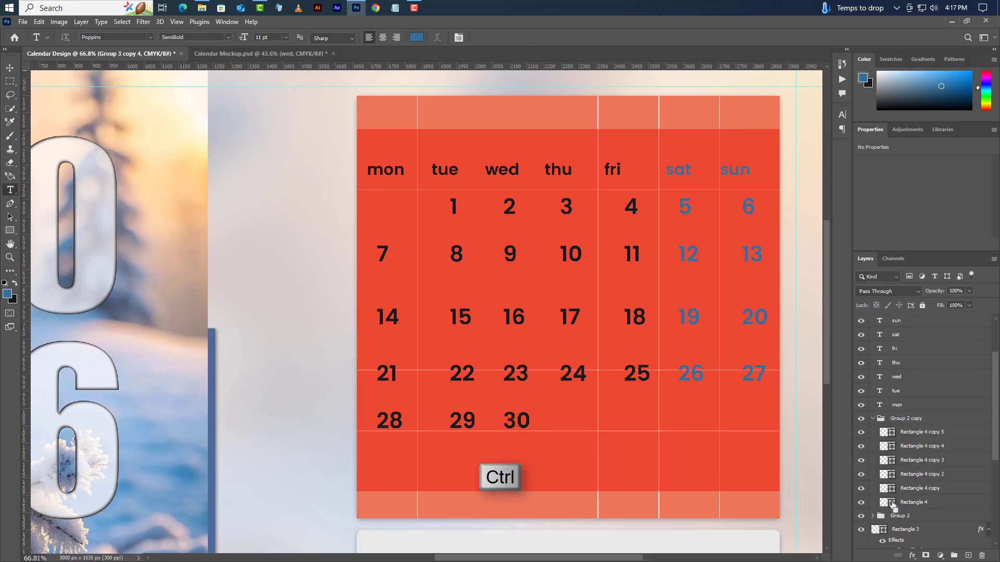
ctrl+click(893, 504)
scroll(911, 416, up, 1)
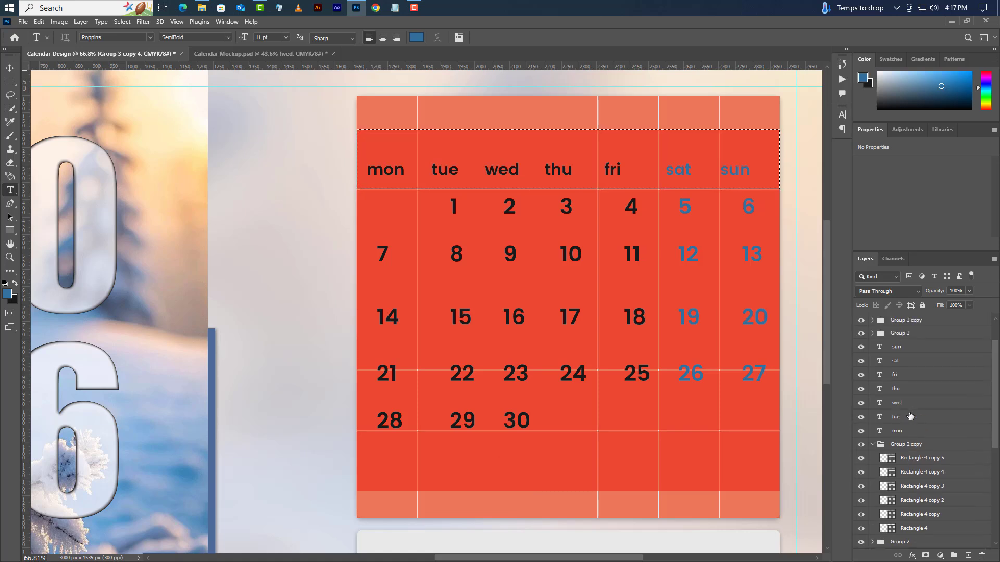
click(911, 348)
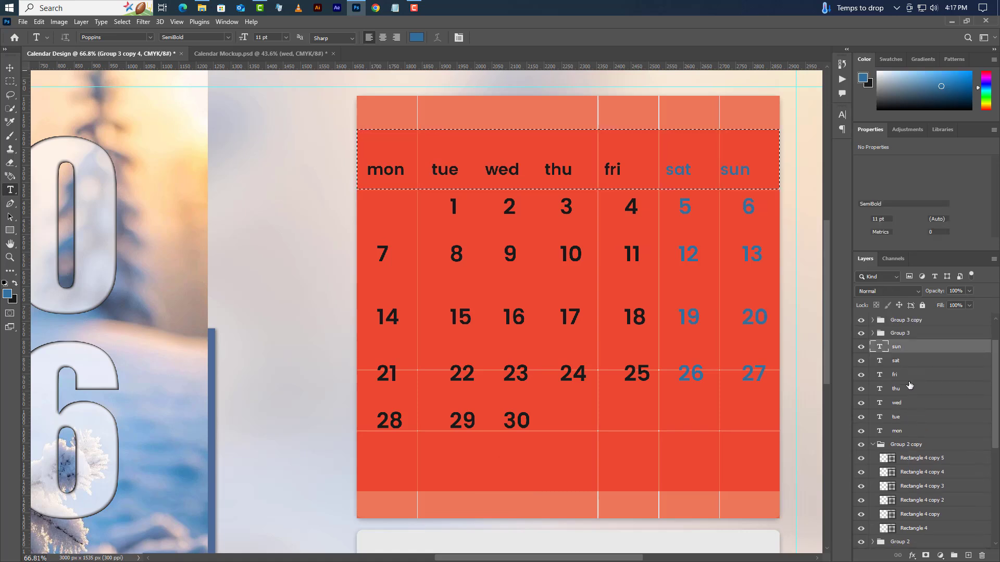
ctrl+click(909, 363)
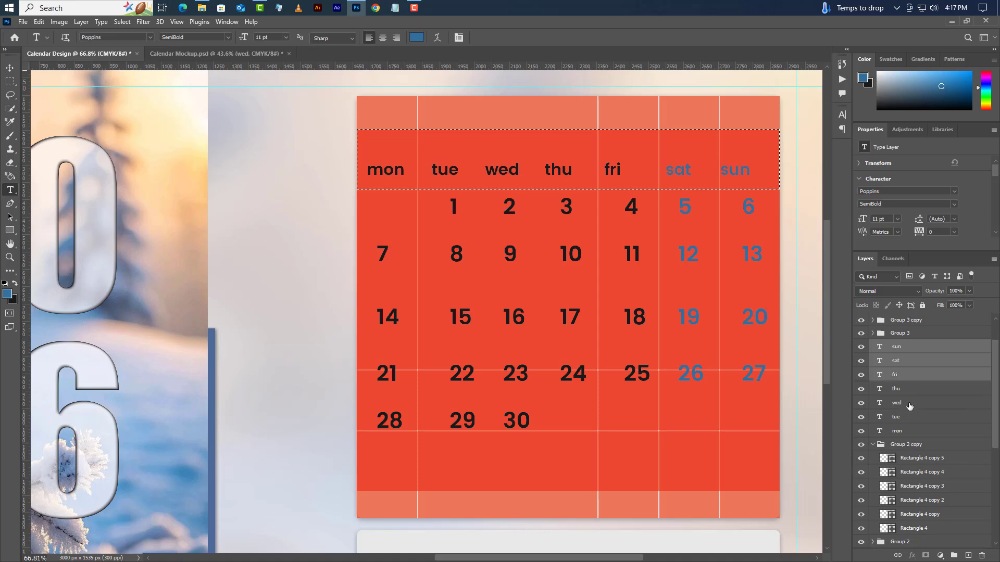
ctrl+click(910, 420)
ctrl+click(911, 433)
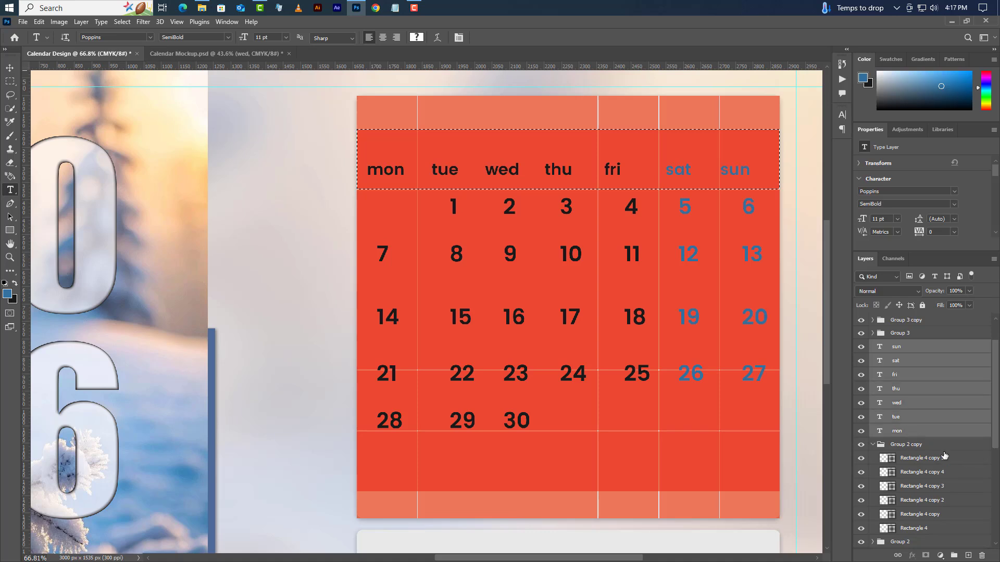
click(954, 555)
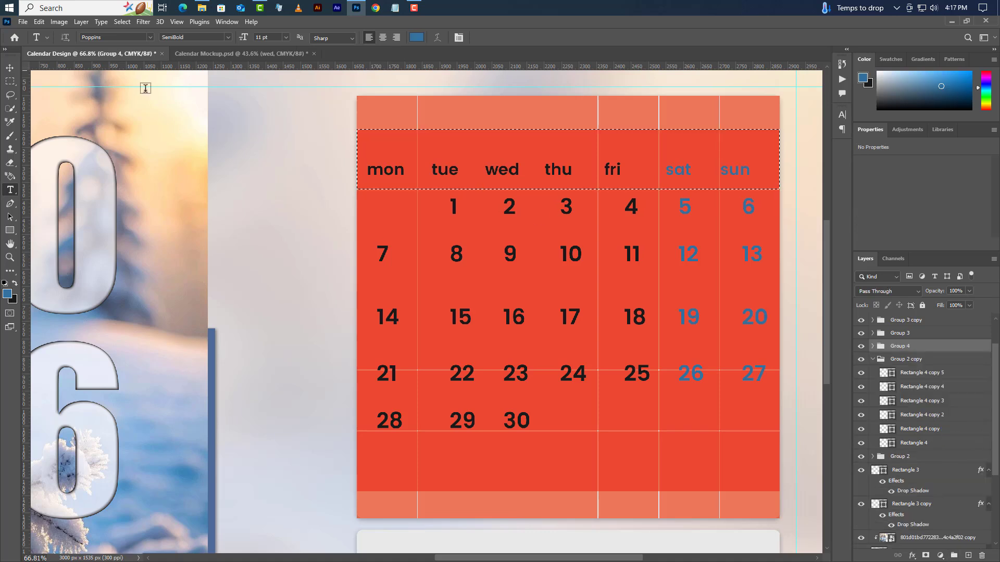
click(9, 67)
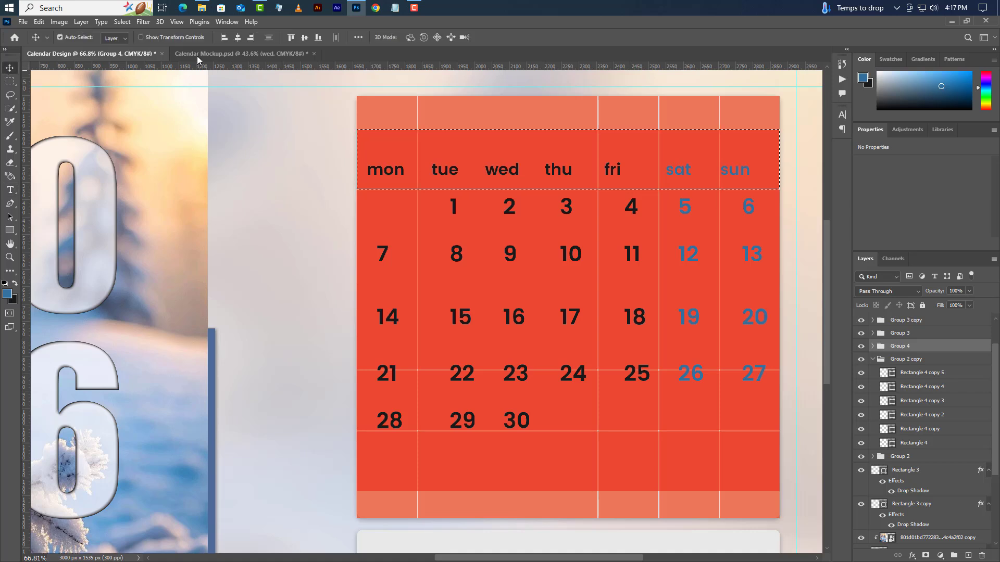
click(305, 38)
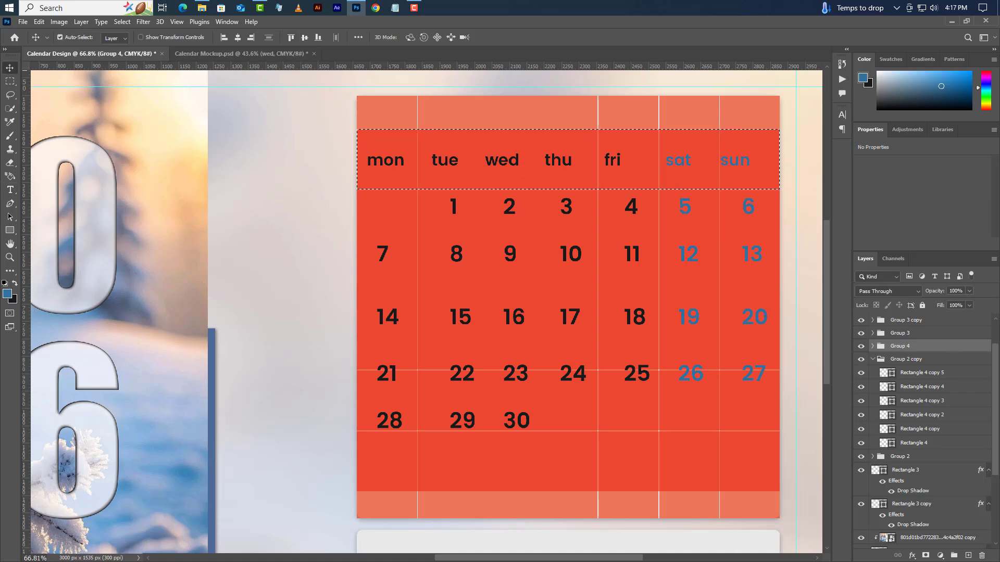
Centre the 1–6 and 7–13 date rows vertically within the second and third row bands, using each band as a selection
ctrl+click(894, 433)
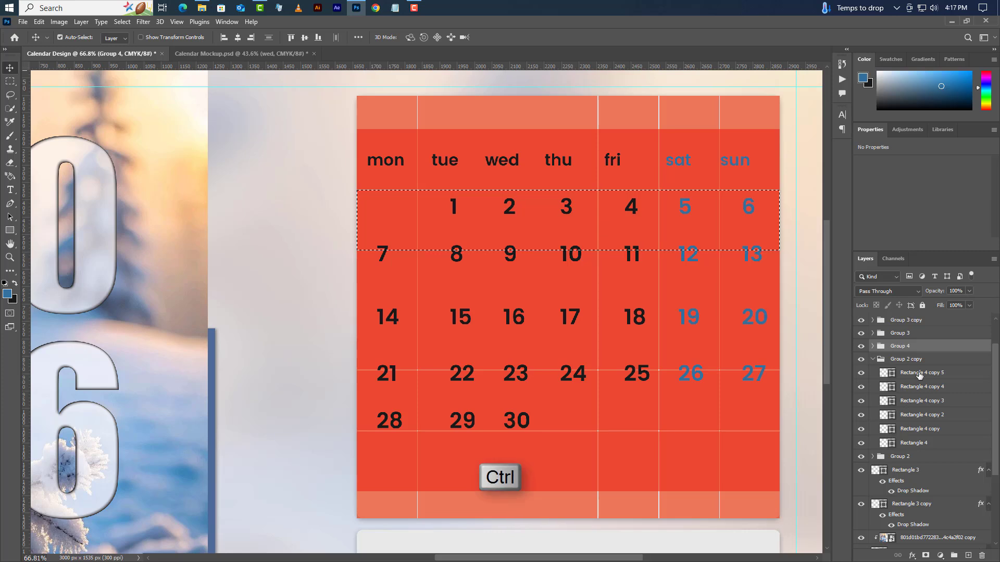
click(924, 334)
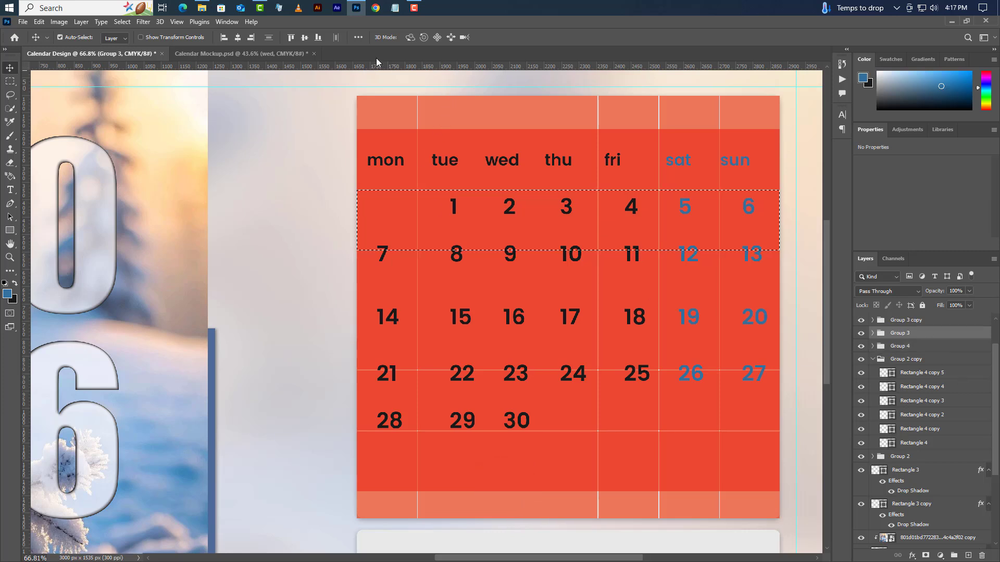
click(304, 38)
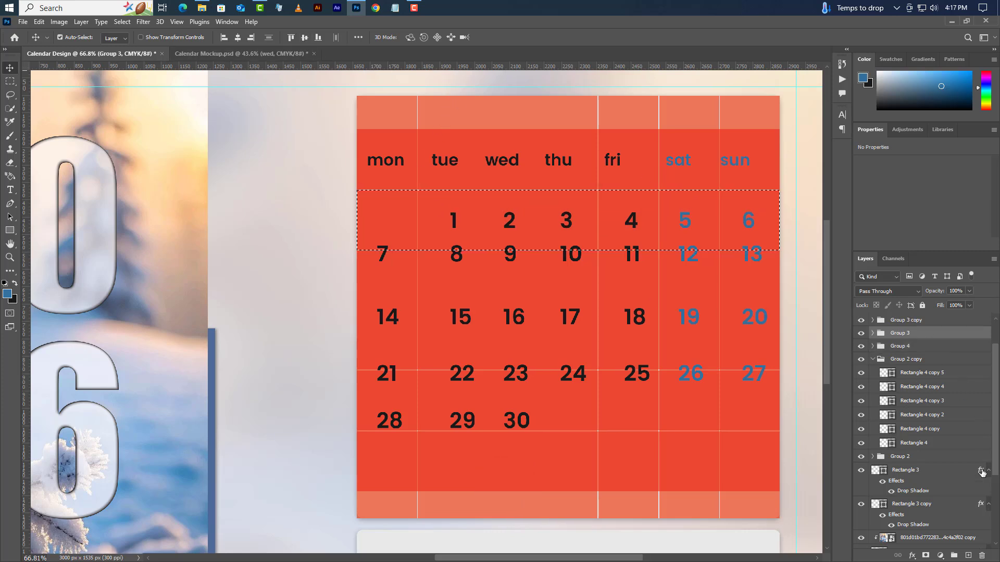
ctrl+click(894, 417)
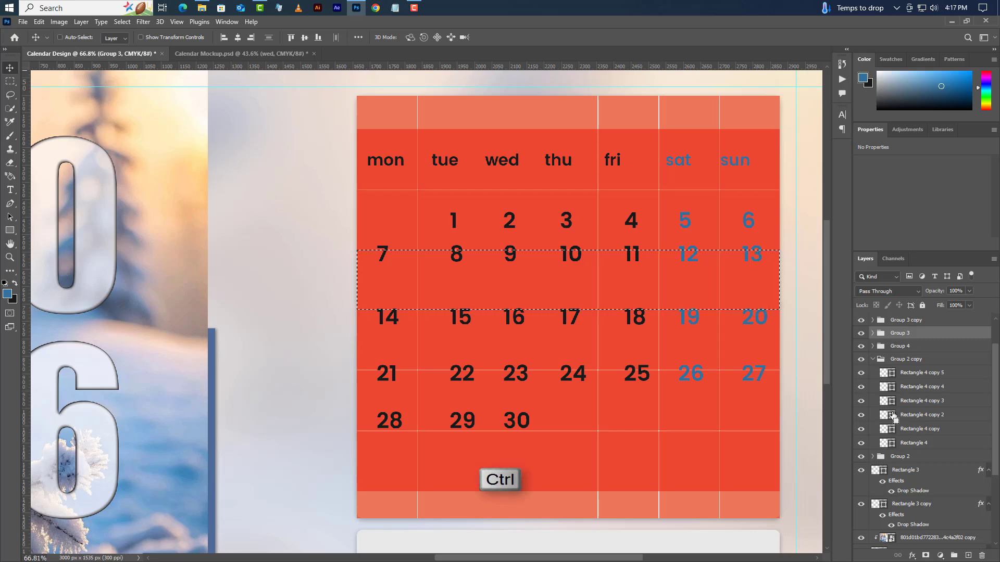
scroll(922, 369, up, 3)
click(923, 359)
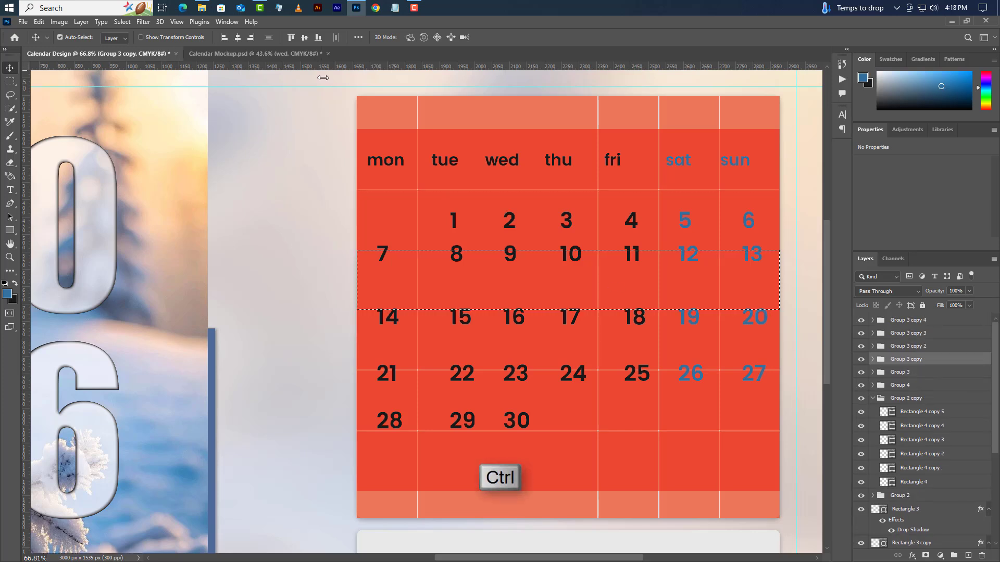
click(305, 38)
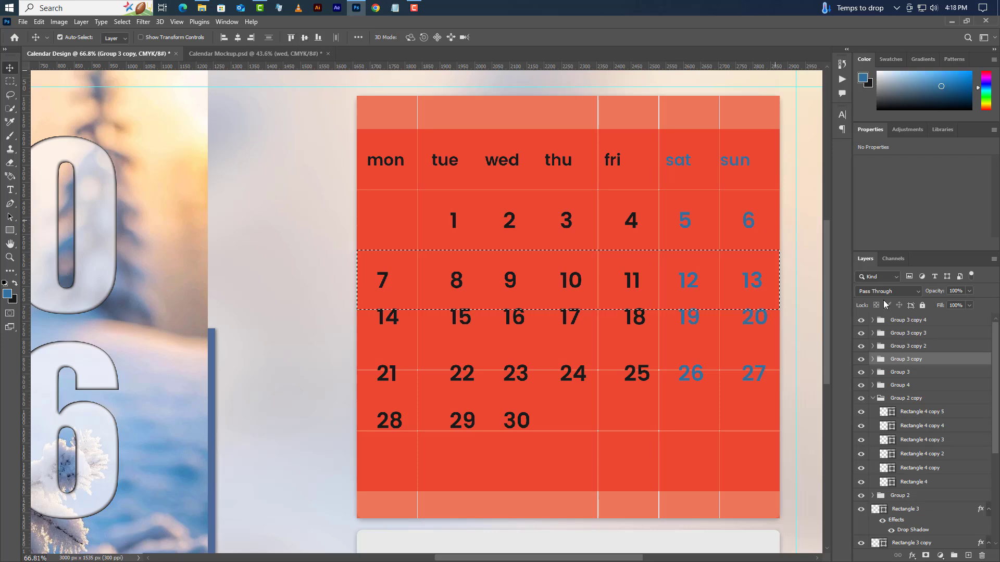
Centre the 14–20 and 21–27 date rows vertically within the fourth and fifth row bands
ctrl+click(893, 440)
click(908, 346)
click(305, 38)
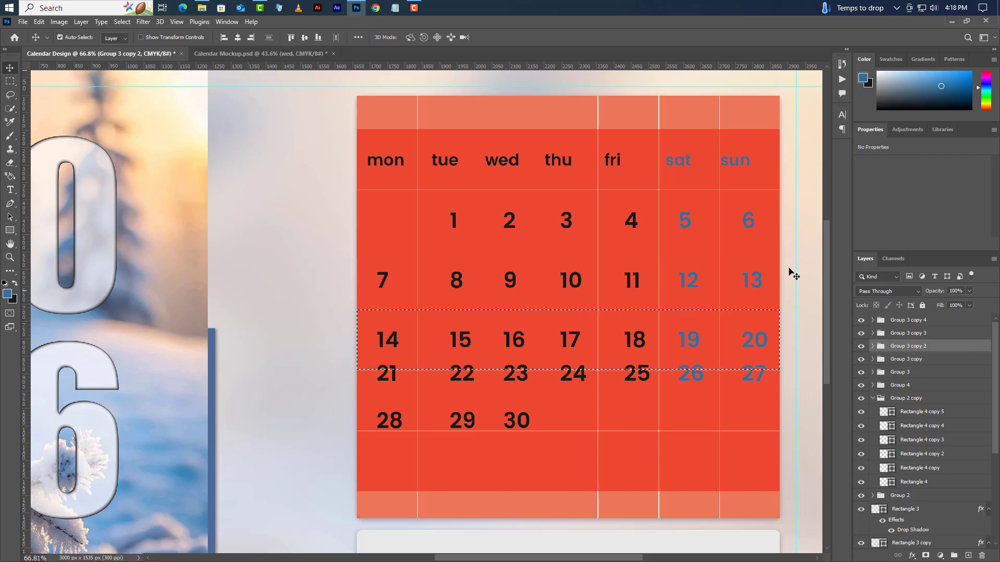
ctrl+click(894, 440)
click(909, 333)
Centre the 28–30 date row vertically within the last row band and deselect
ctrl+click(884, 412)
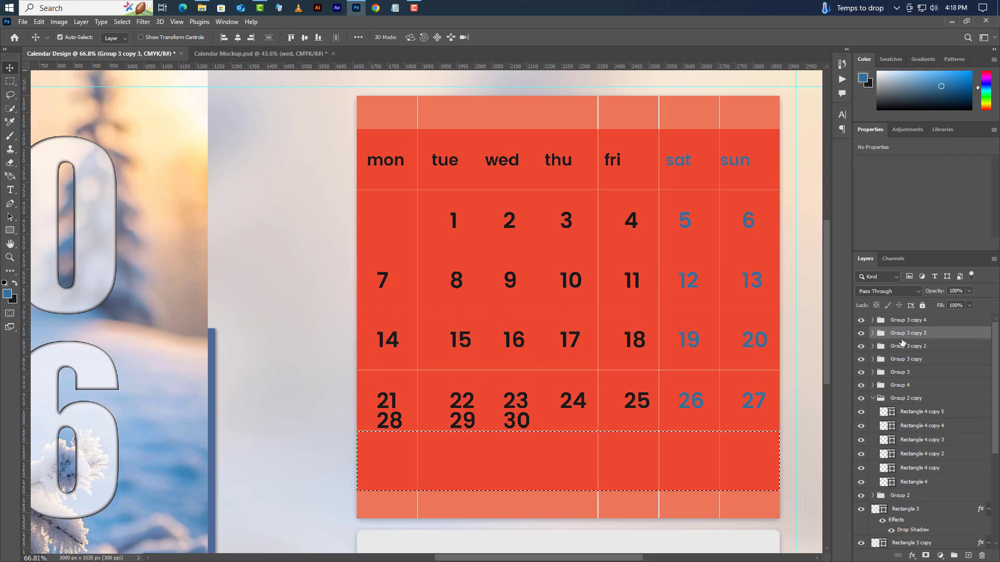
click(908, 321)
click(304, 38)
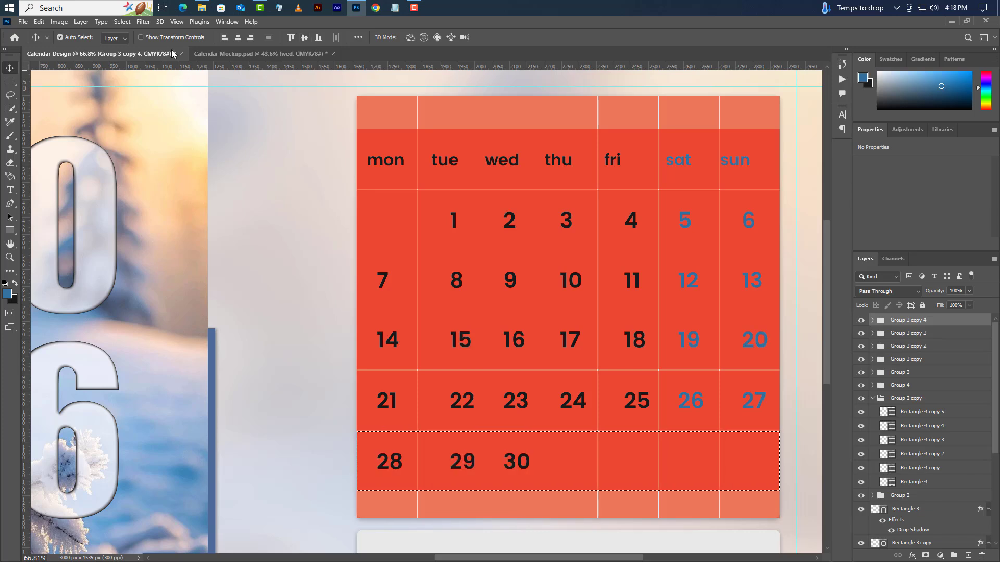
click(122, 22)
click(128, 42)
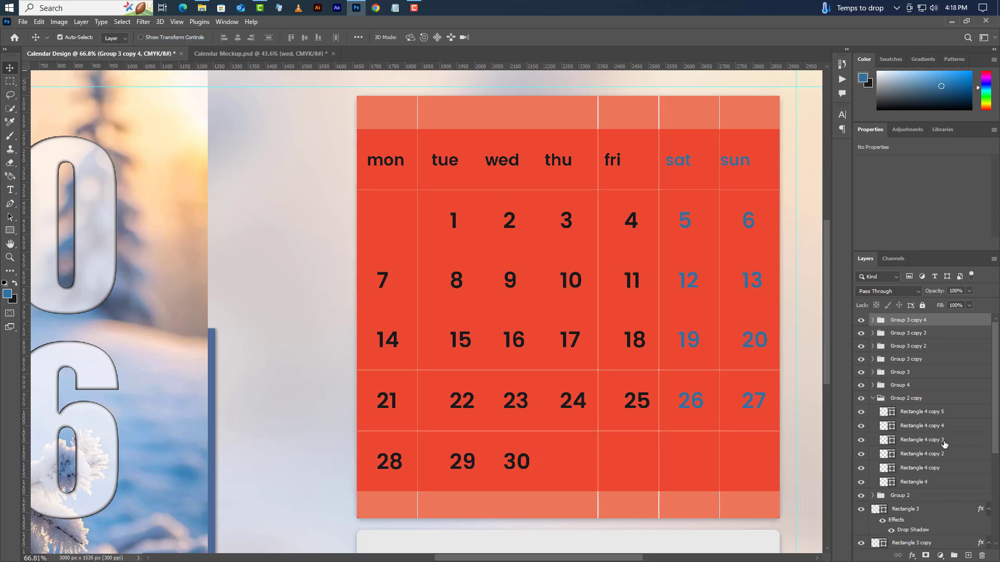
Delete the Group 2 copy row bands together with the group's contents
click(903, 401)
click(982, 556)
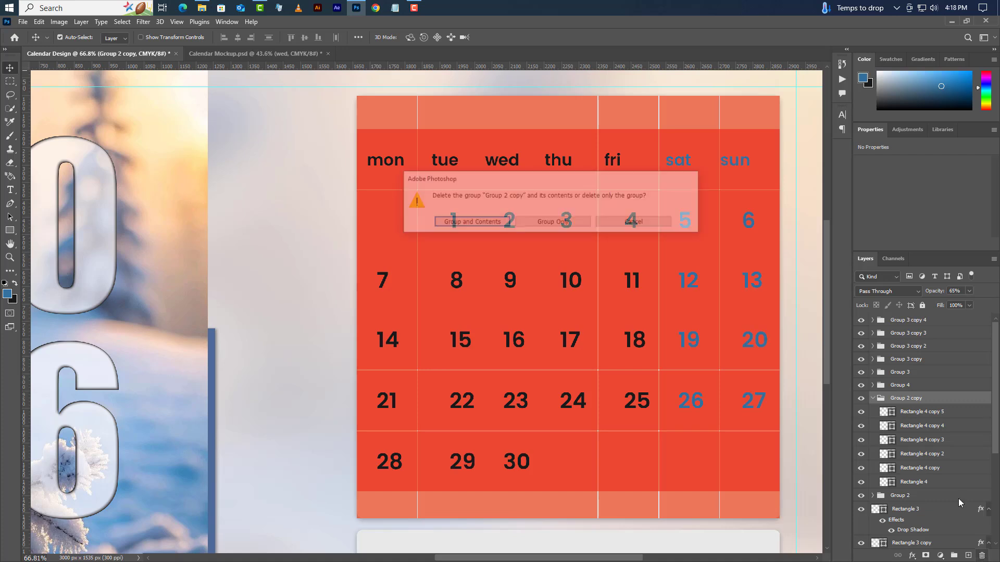
click(465, 223)
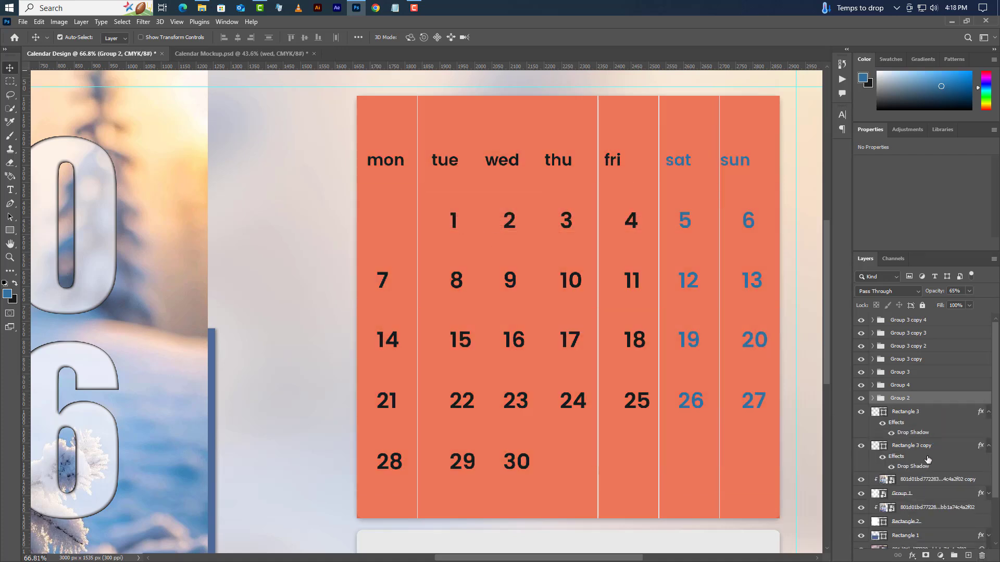
Expand Group 2, the weekday group and all the date groups, and load the first column rectangle (Rectangle 4) as a selection
click(873, 398)
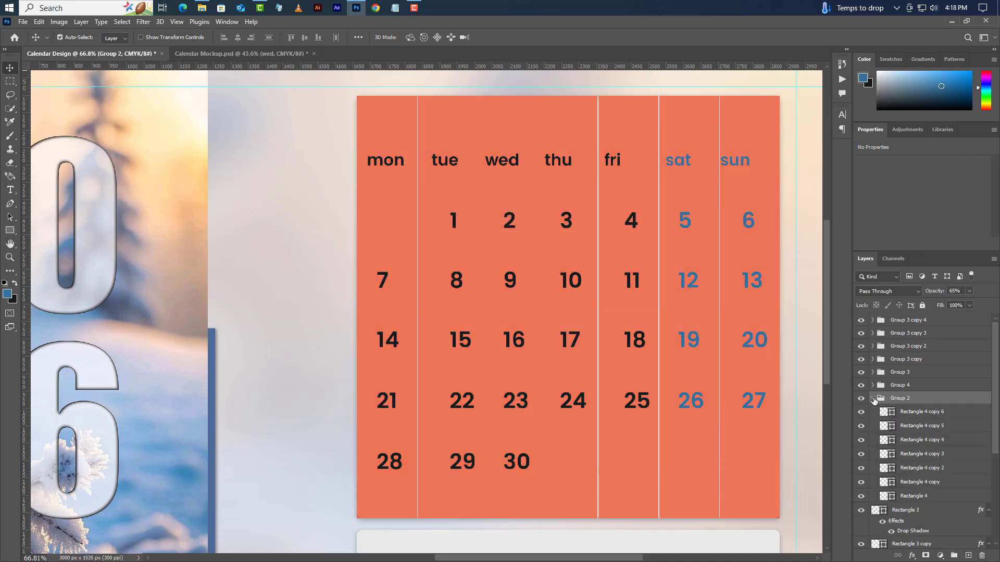
key(ctrl)
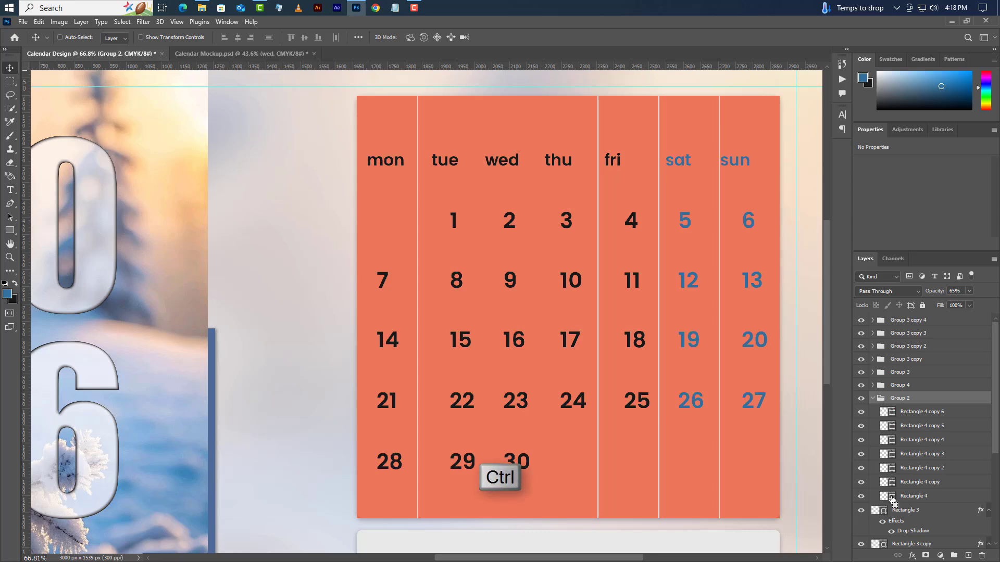
click(873, 387)
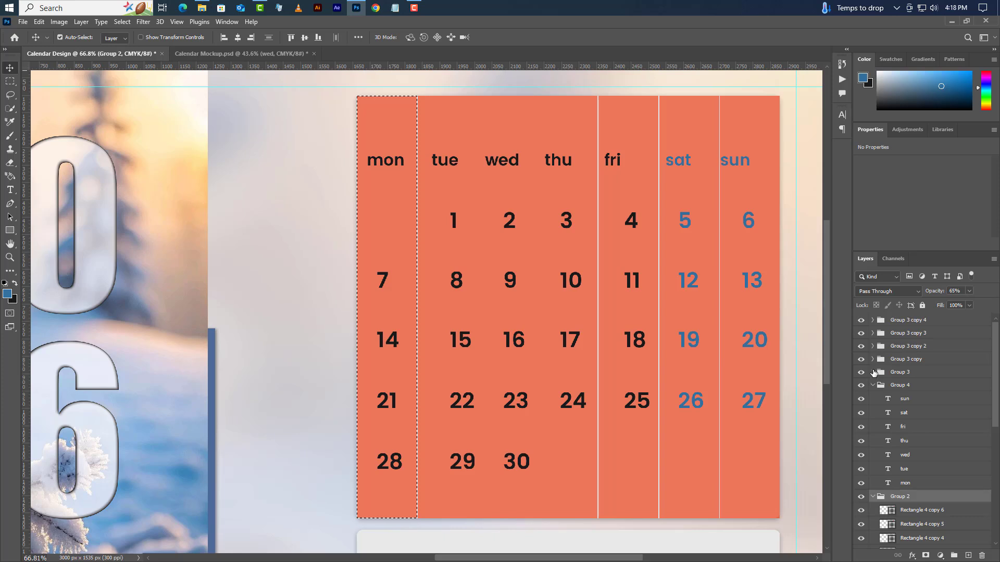
click(873, 372)
click(873, 358)
click(873, 346)
click(873, 333)
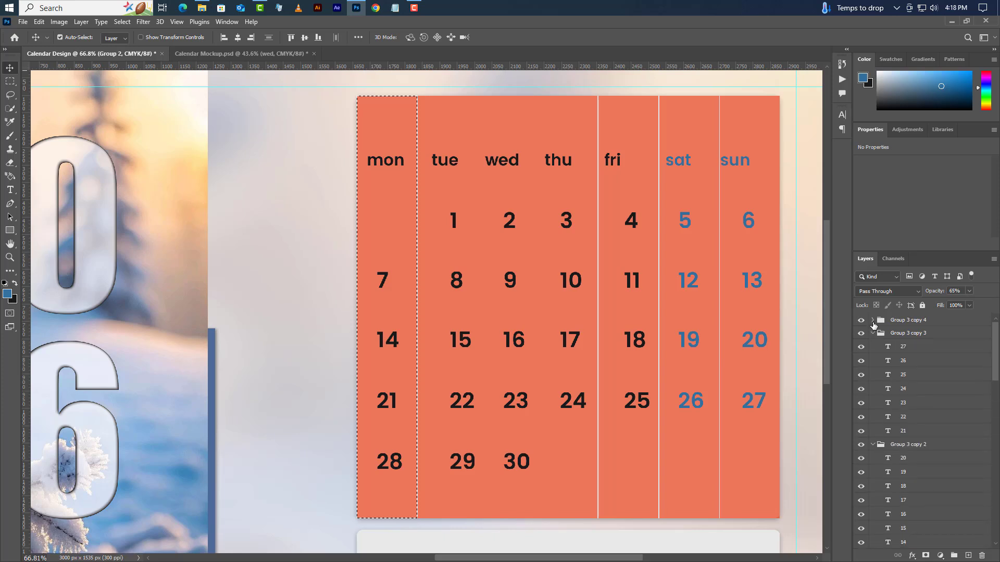
click(874, 320)
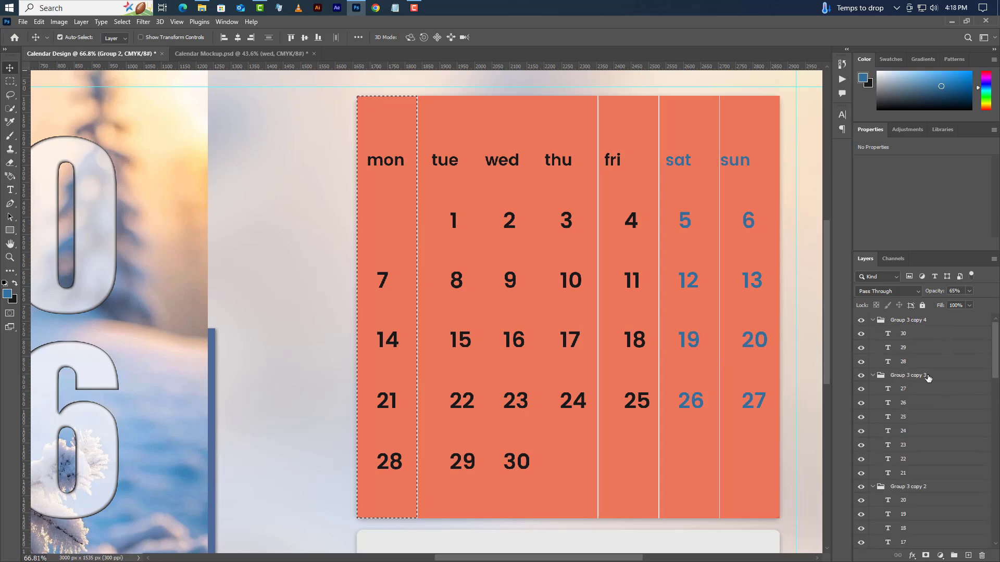
Centre the mon label and dates 7, 14, 21 and 28 horizontally within the first column selection
click(922, 474)
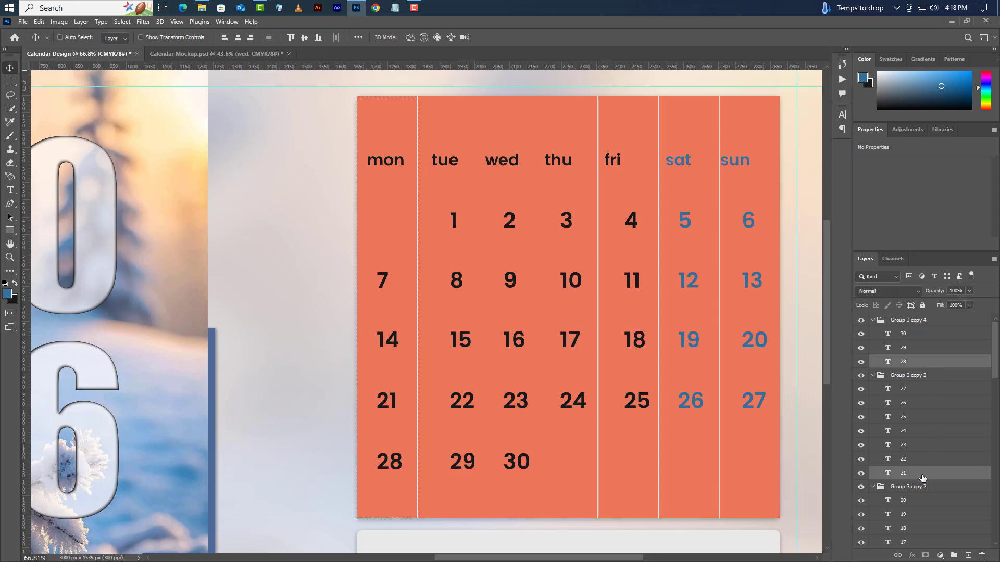
scroll(925, 478, down, 2)
scroll(925, 478, down, 1)
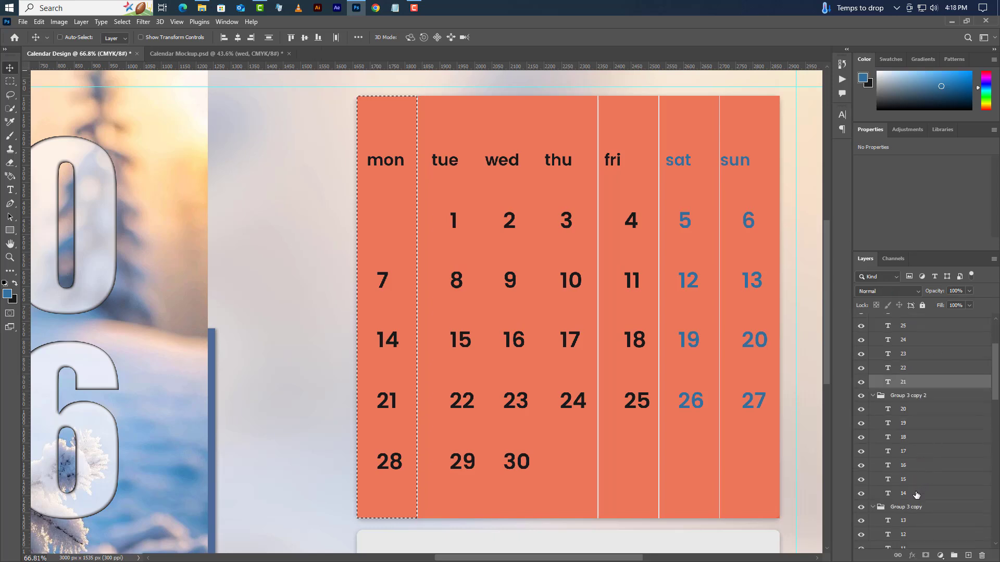
click(917, 494)
scroll(932, 490, down, 3)
ctrl+click(914, 504)
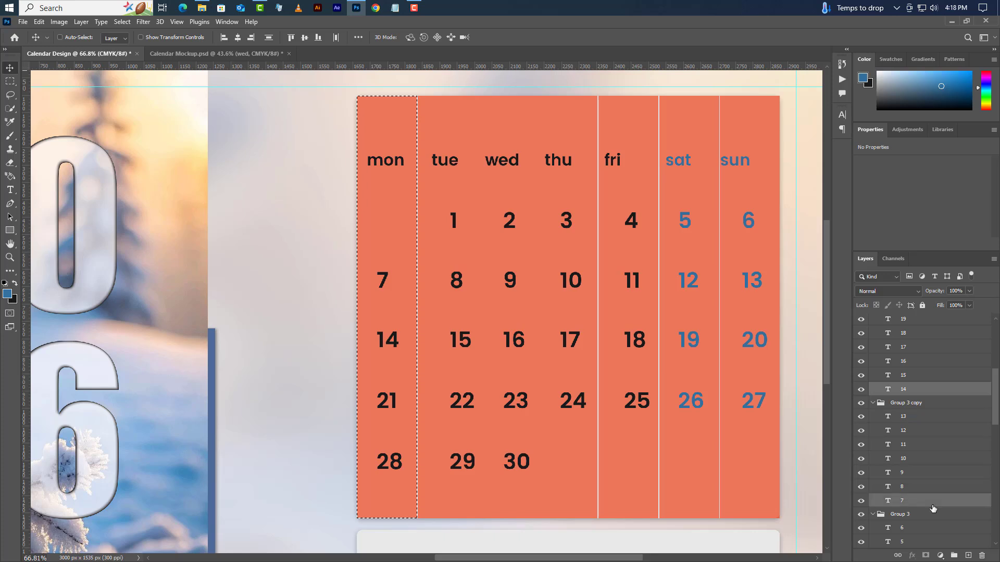
scroll(922, 493, down, 4)
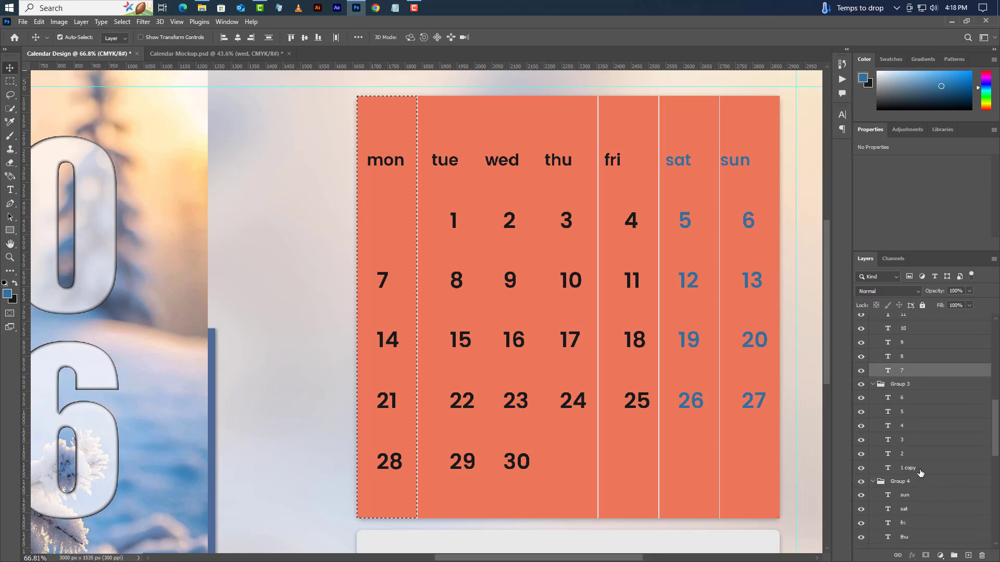
scroll(920, 465, down, 3)
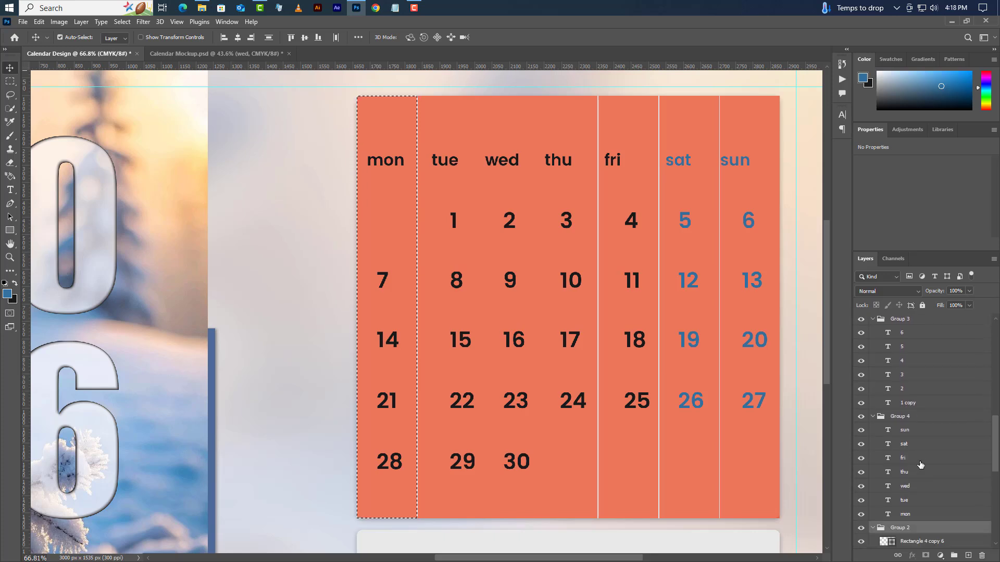
click(917, 488)
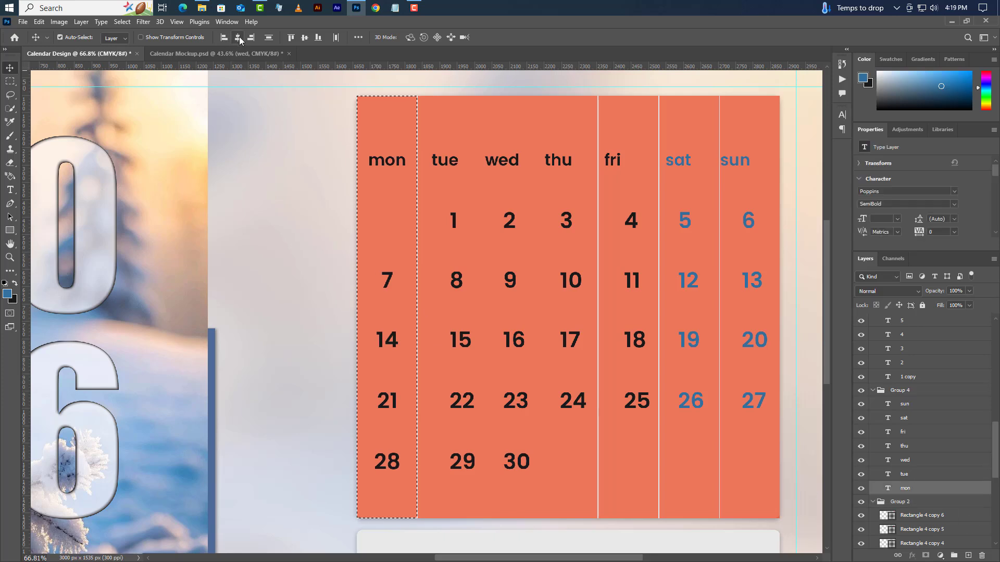
Centre the tue label and dates 1, 8, 15, 22 and 29 horizontally within the second column, using its rectangle as a selection
scroll(949, 510, down, 3)
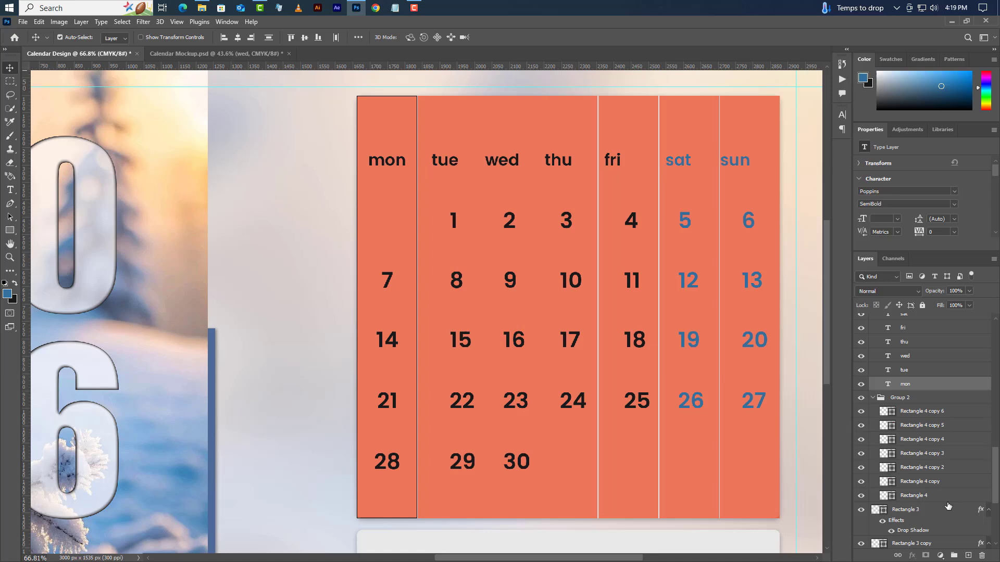
ctrl+click(891, 483)
scroll(920, 428, up, 2)
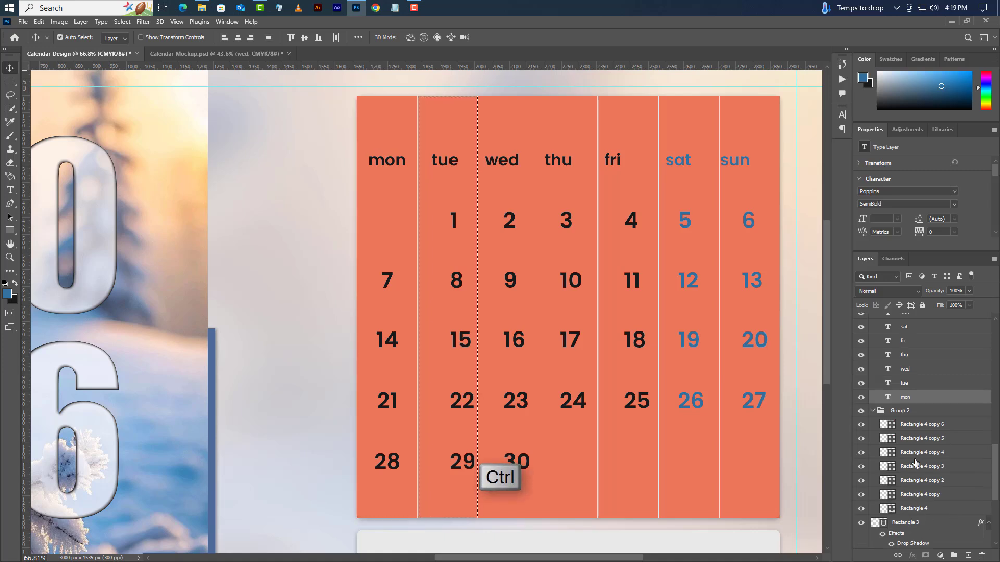
click(920, 427)
scroll(929, 448, up, 5)
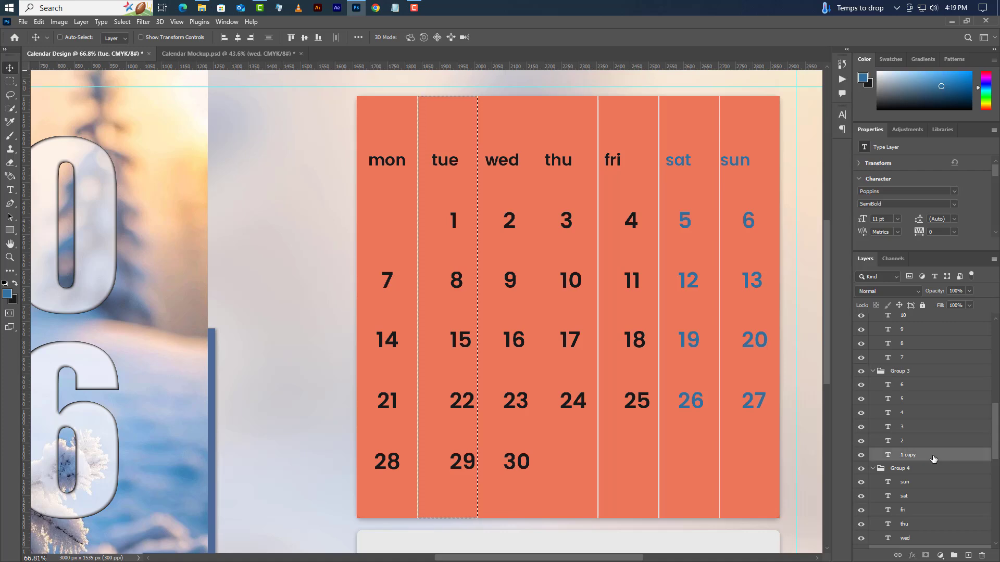
scroll(930, 446, up, 4)
ctrl+click(915, 437)
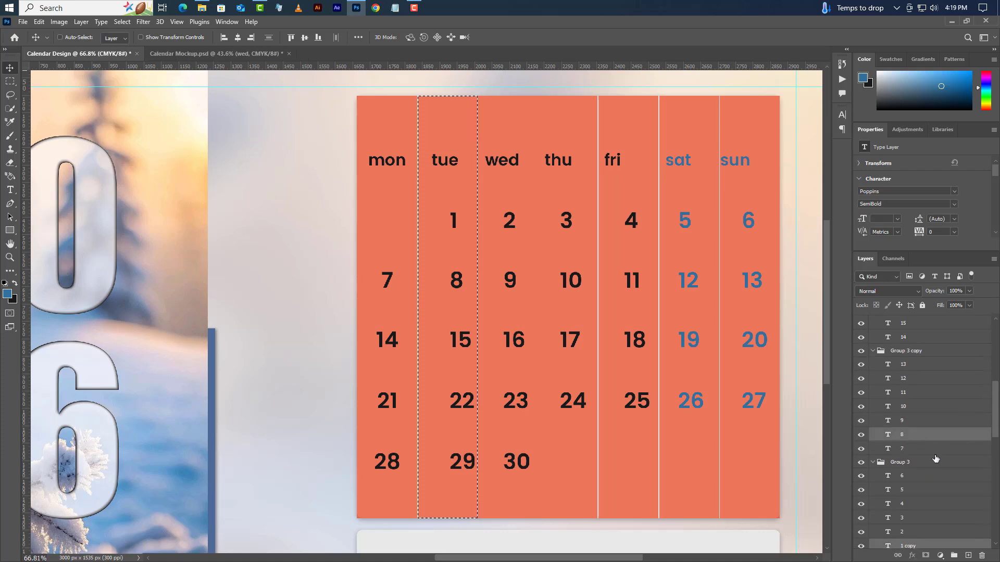
scroll(936, 459, up, 2)
scroll(932, 437, up, 3)
ctrl+click(915, 417)
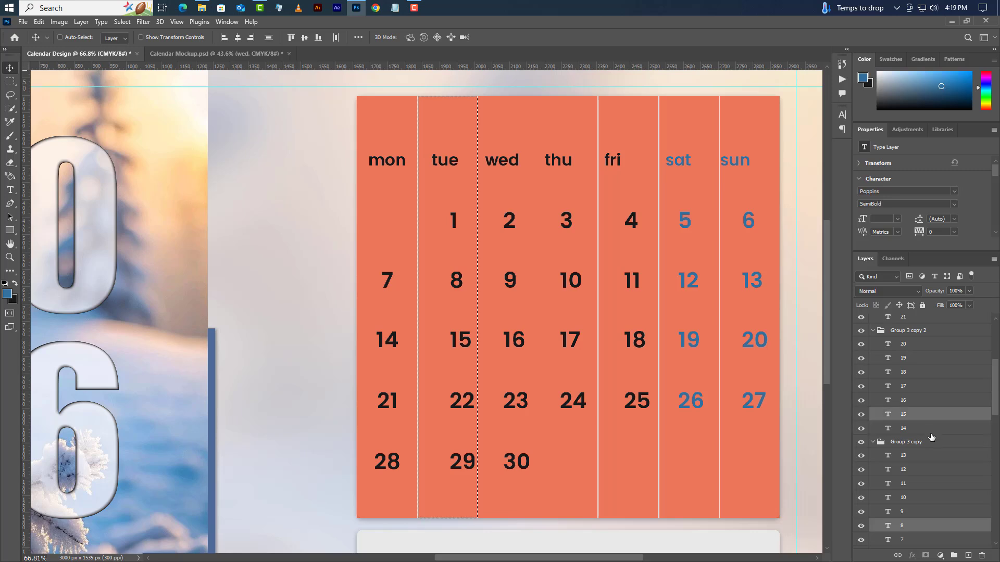
scroll(931, 438, up, 5)
ctrl+click(919, 396)
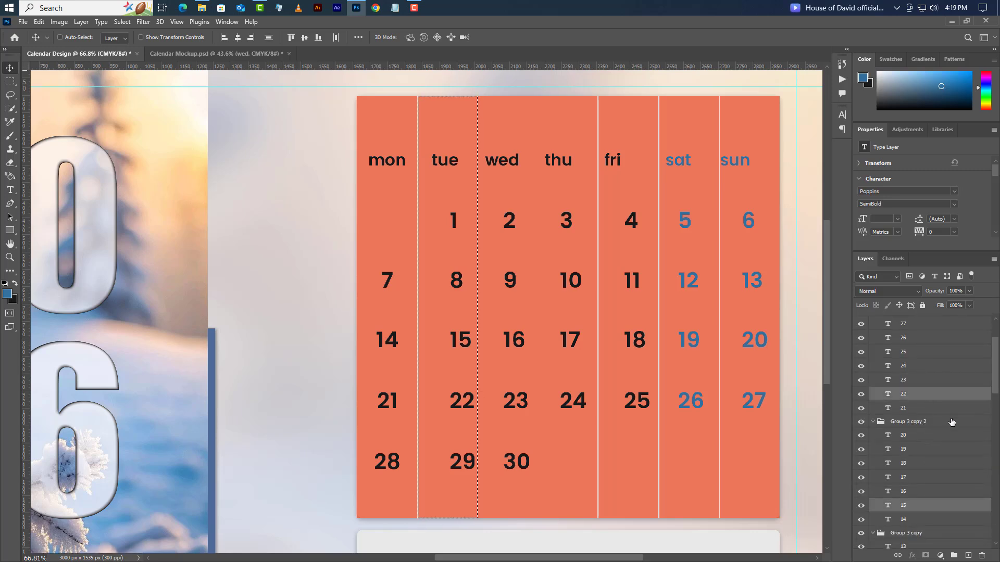
scroll(933, 436, up, 4)
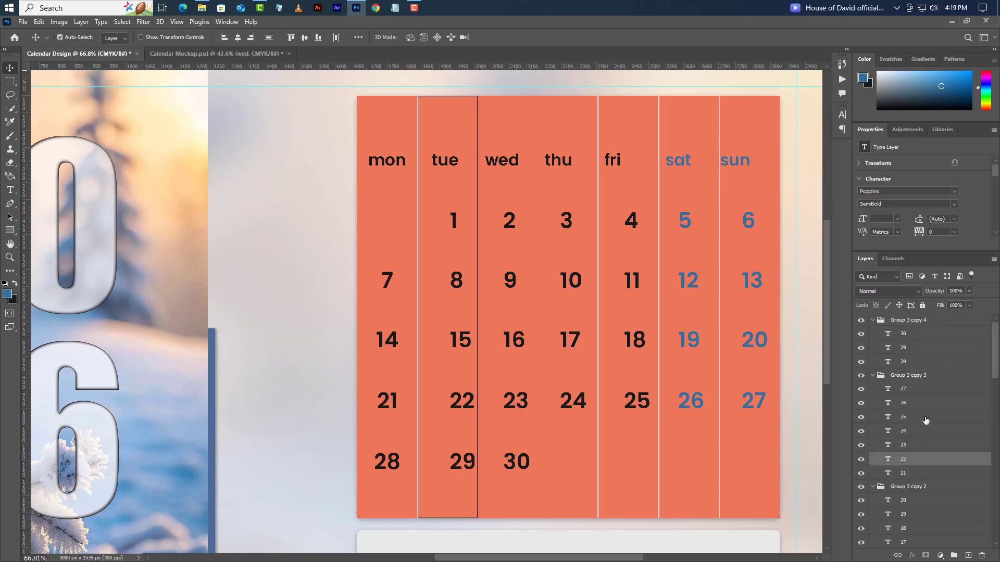
ctrl+click(912, 349)
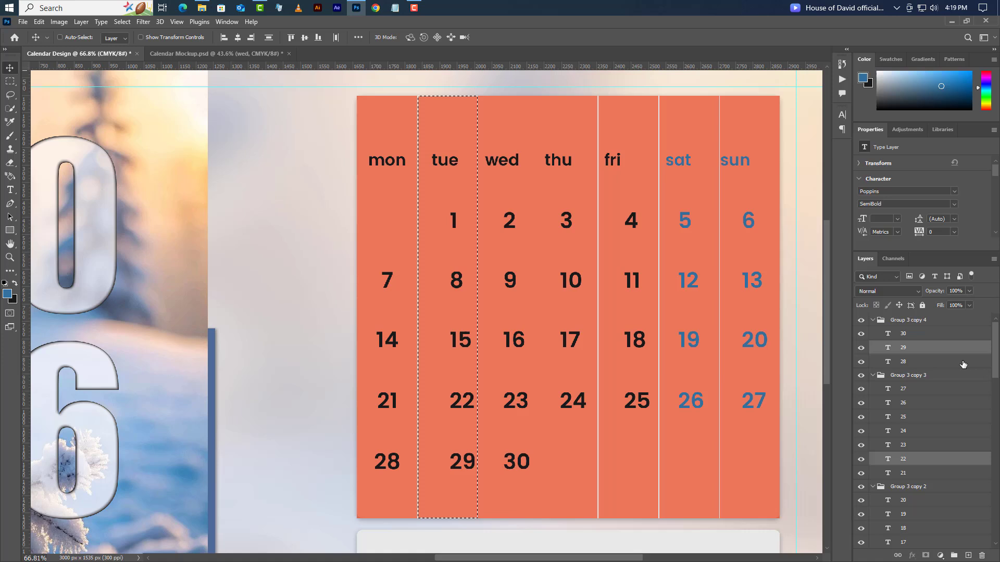
click(236, 38)
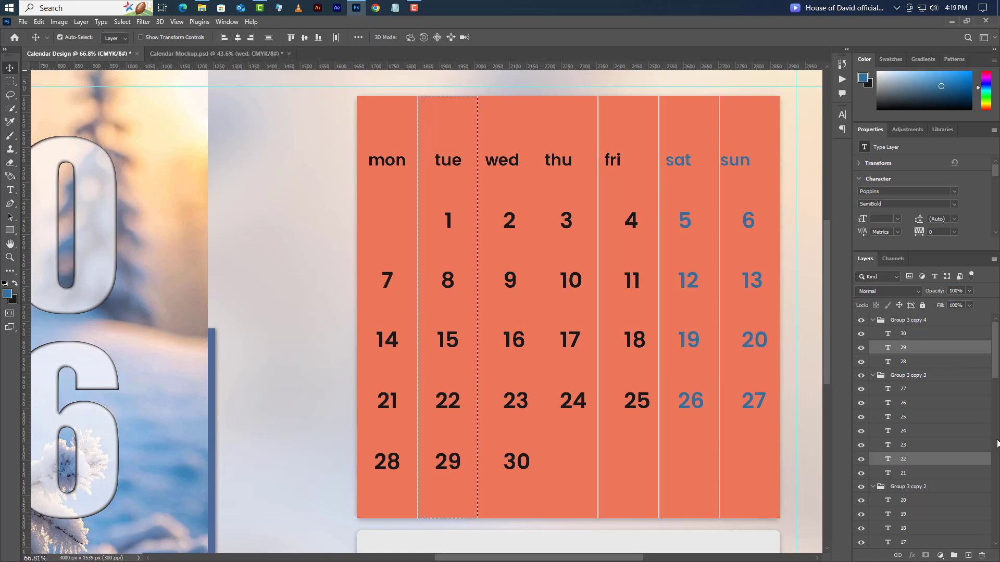
Centre the wed label and dates 2, 9, 16, 23 and 30 horizontally within the third column, using its rectangle as a selection
scroll(927, 504, down, 10)
scroll(924, 502, down, 8)
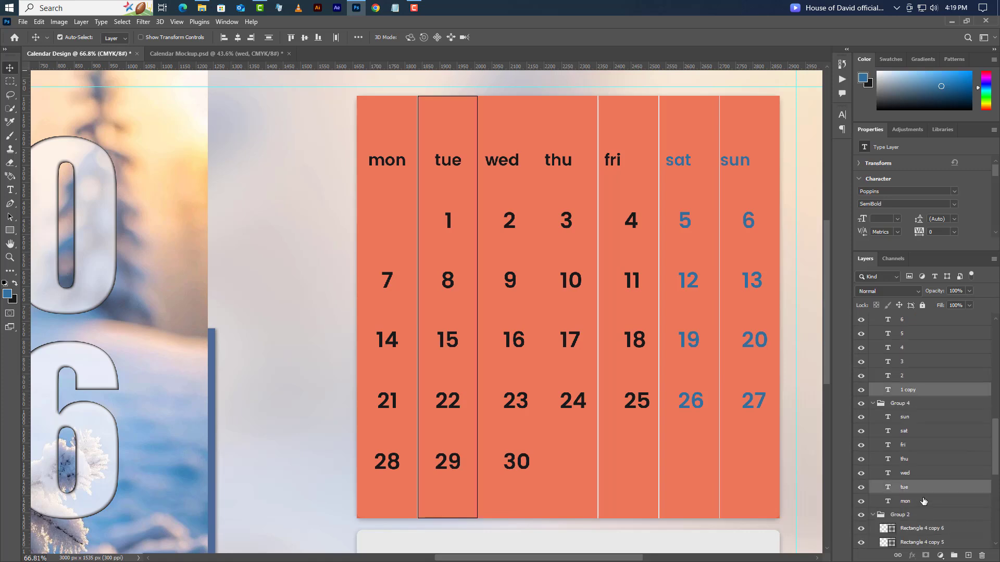
key(ctrl+d)
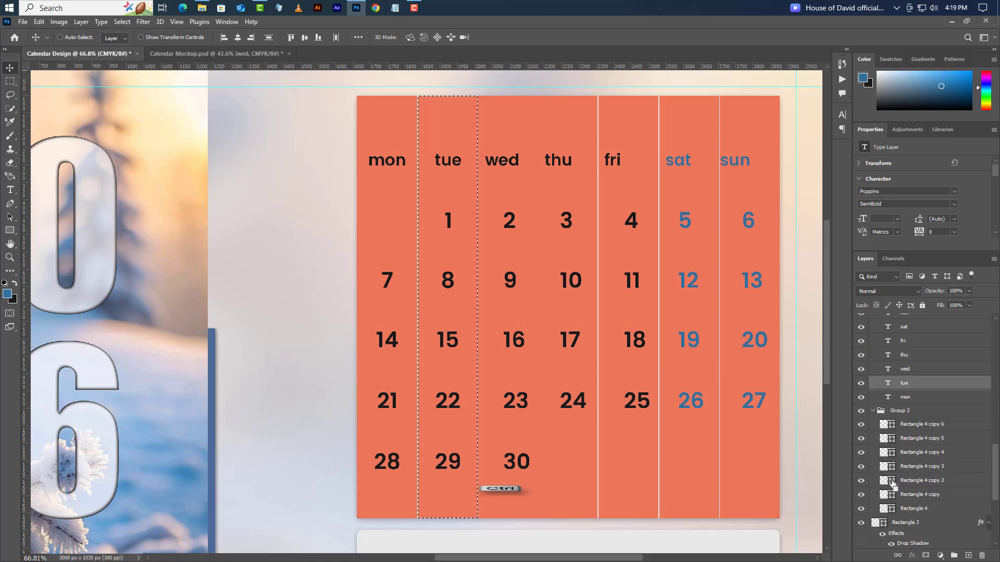
ctrl+click(892, 483)
scroll(933, 468, up, 1)
click(929, 409)
scroll(940, 459, up, 3)
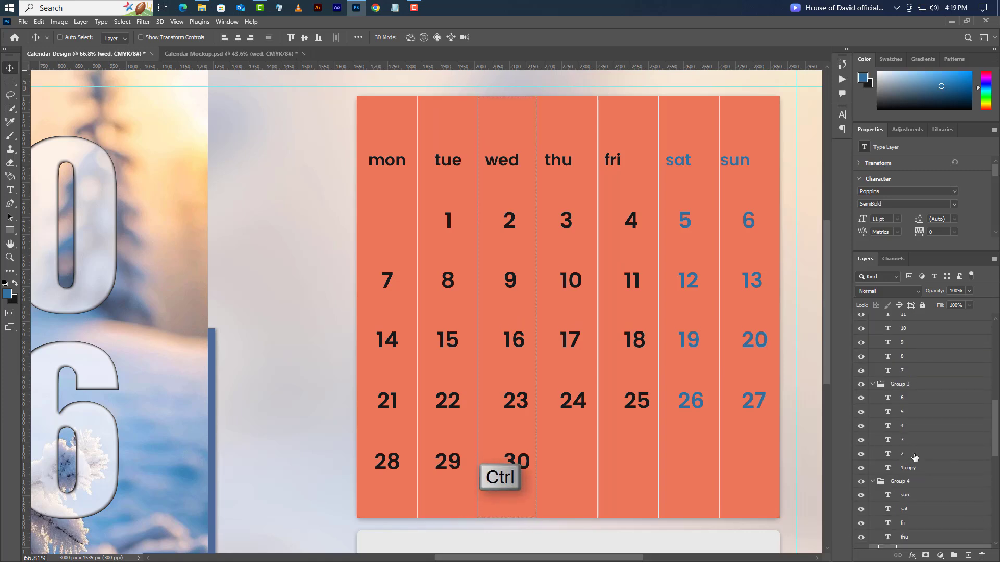
ctrl+click(913, 455)
scroll(914, 458, up, 1)
ctrl+click(916, 399)
scroll(922, 443, up, 2)
ctrl+click(919, 403)
scroll(939, 458, up, 3)
ctrl+click(927, 421)
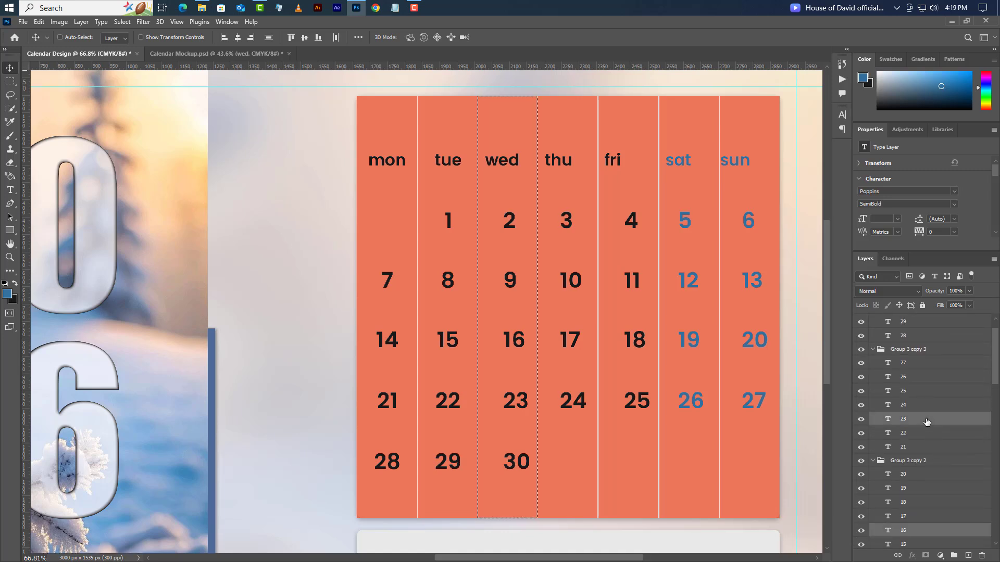
scroll(916, 460, up, 1)
ctrl+click(911, 335)
click(237, 38)
Centre the thu label and dates 3, 10, 17 and 24 horizontally within the fourth column, using its rectangle as a selection
scroll(917, 469, down, 6)
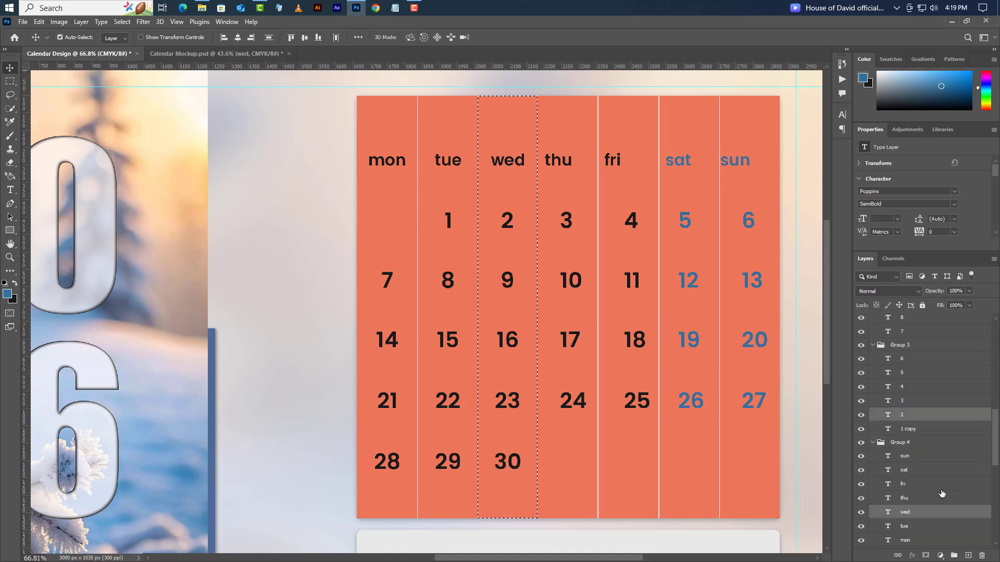
key(ctrl+d)
ctrl+click(891, 447)
scroll(921, 416, up, 1)
scroll(921, 416, up, 3)
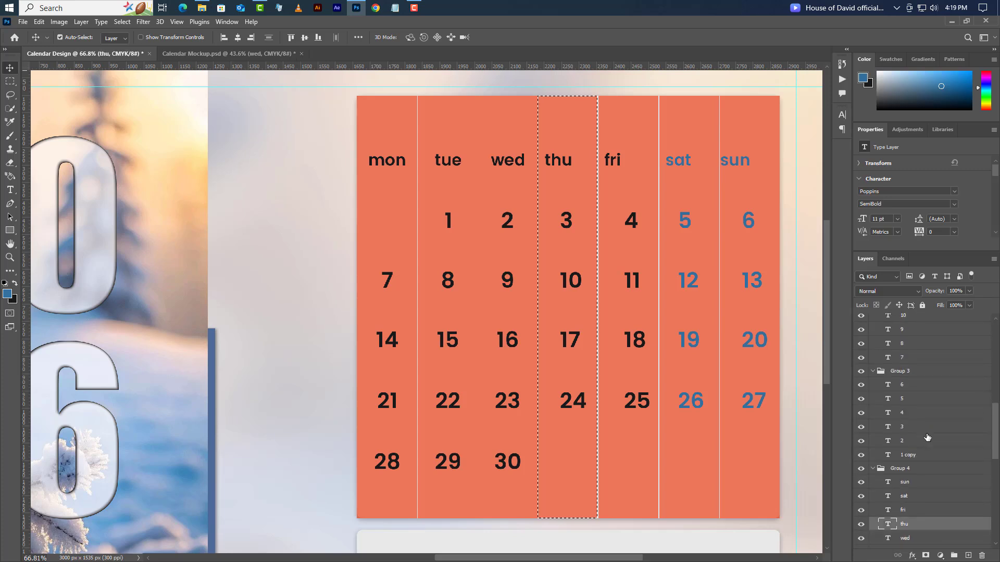
click(918, 427)
scroll(920, 395, up, 2)
ctrl+click(917, 373)
scroll(918, 380, up, 2)
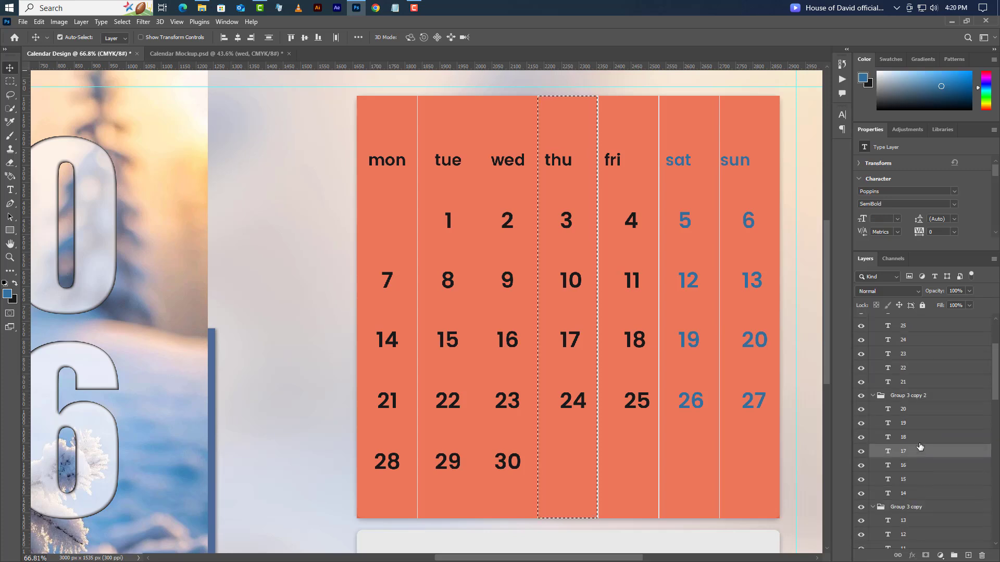
ctrl+click(918, 344)
scroll(918, 354, up, 2)
click(238, 39)
Centre the fri label and dates 4, 11, 18 and 25 horizontally within the fifth column, using its rectangle as a selection
scroll(917, 443, down, 10)
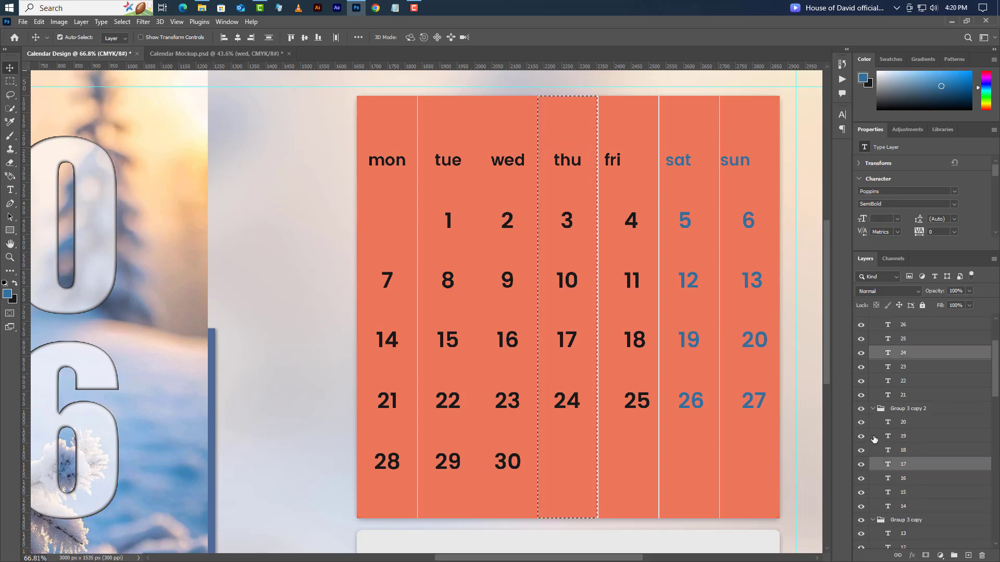
ctrl+click(891, 465)
click(912, 356)
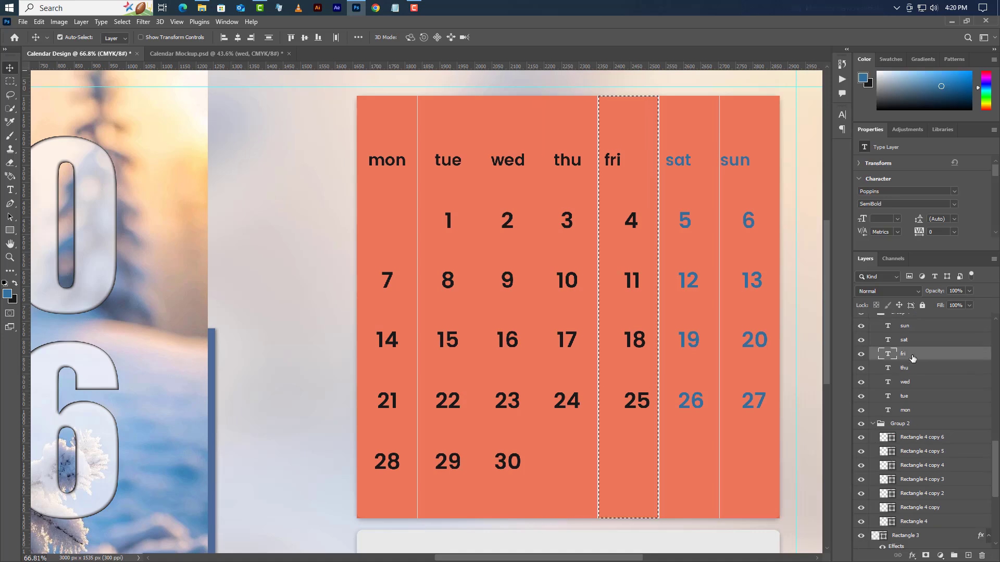
scroll(911, 375, up, 3)
click(908, 392)
scroll(909, 392, up, 3)
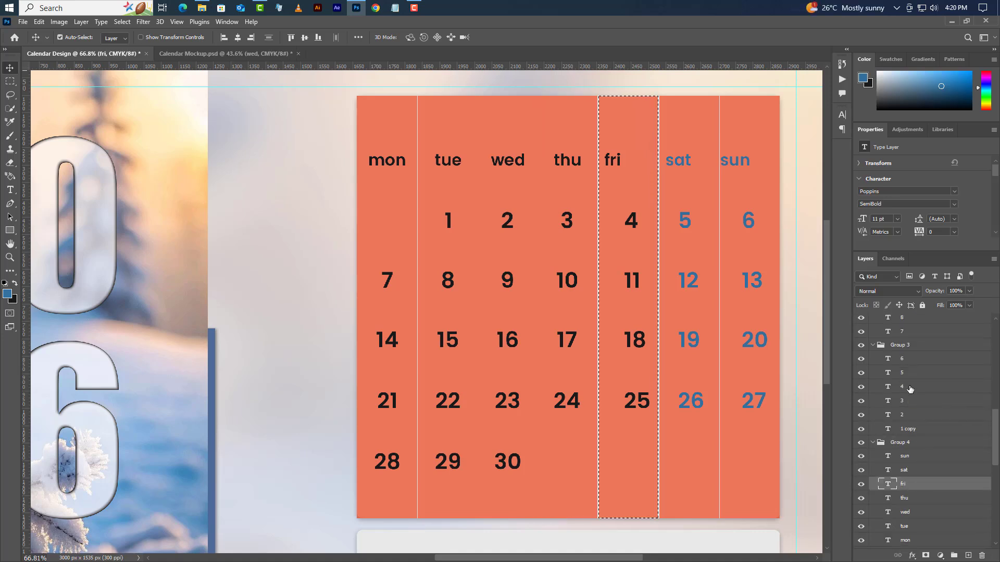
ctrl+click(909, 391)
scroll(908, 388, up, 3)
ctrl+click(908, 386)
scroll(908, 384, up, 3)
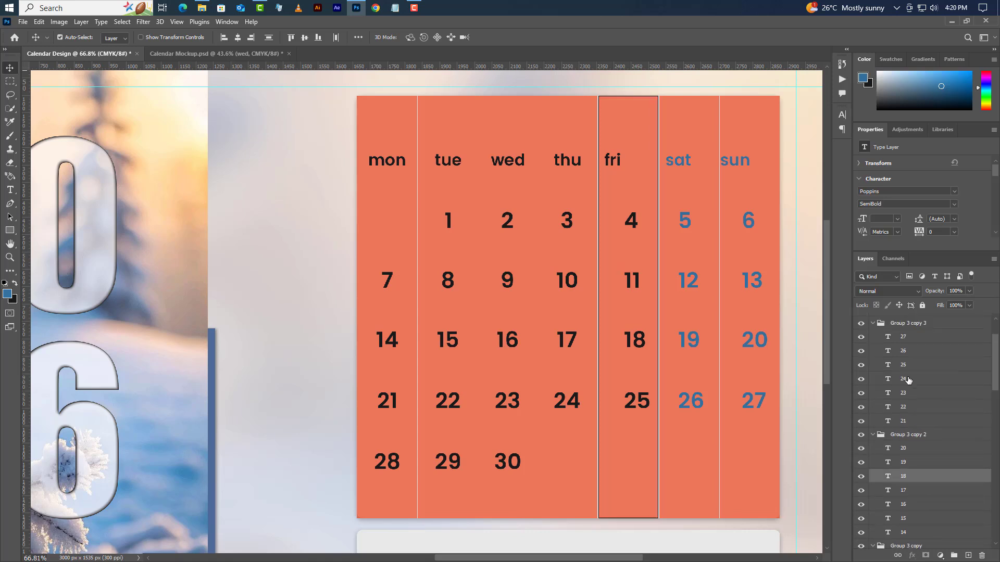
ctrl+click(908, 379)
click(237, 38)
Centre the sat label and dates 5, 12, 19 and 26 horizontally within the sixth column, using its rectangle as a selection
scroll(883, 476, down, 8)
click(904, 509)
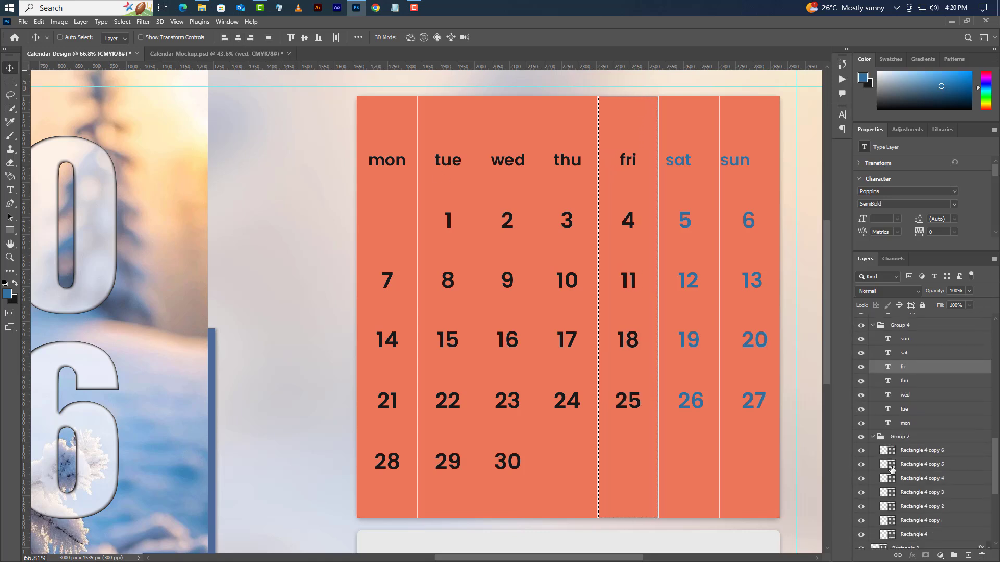
scroll(911, 443, up, 2)
ctrl+click(914, 441)
scroll(914, 438, up, 2)
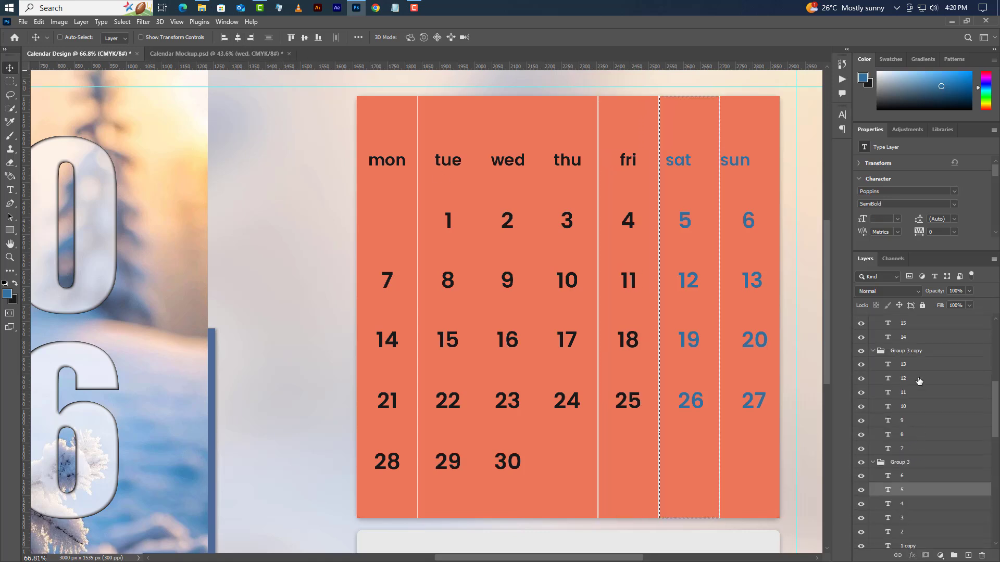
ctrl+click(916, 381)
scroll(916, 377, up, 3)
ctrl+click(915, 363)
scroll(917, 386, up, 4)
ctrl+click(916, 364)
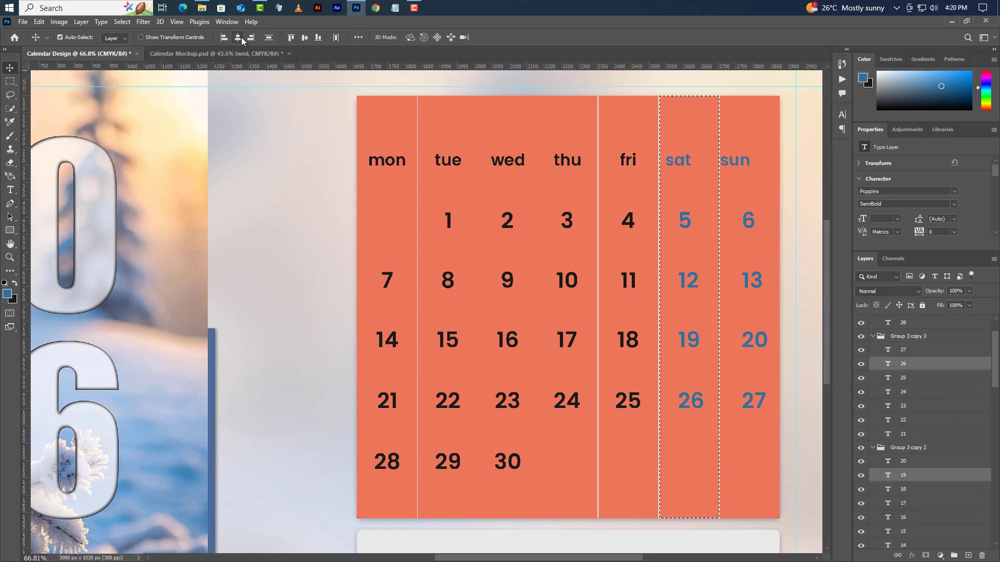
click(237, 37)
Centre the sun label and dates 6, 13, 20 and 27 horizontally within the seventh column's selection, and clear the selection
scroll(893, 469, down, 10)
click(905, 378)
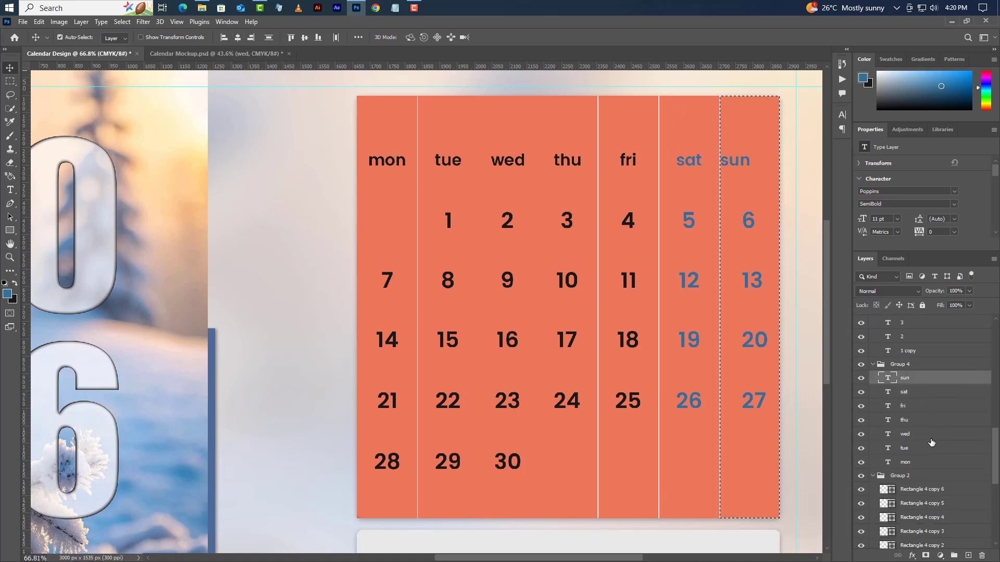
scroll(917, 437, up, 5)
ctrl+click(918, 437)
scroll(918, 438, up, 3)
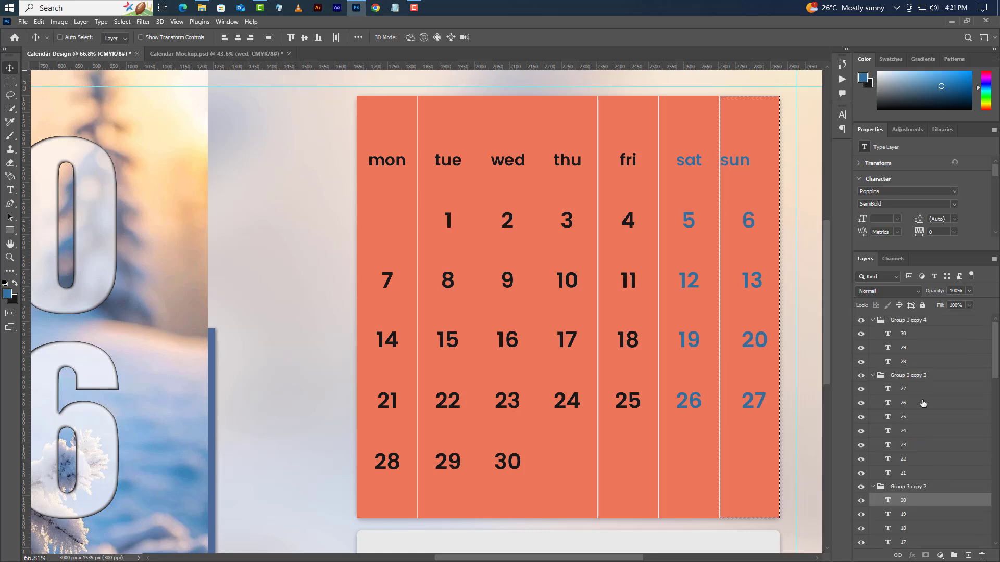
ctrl+click(916, 388)
click(238, 37)
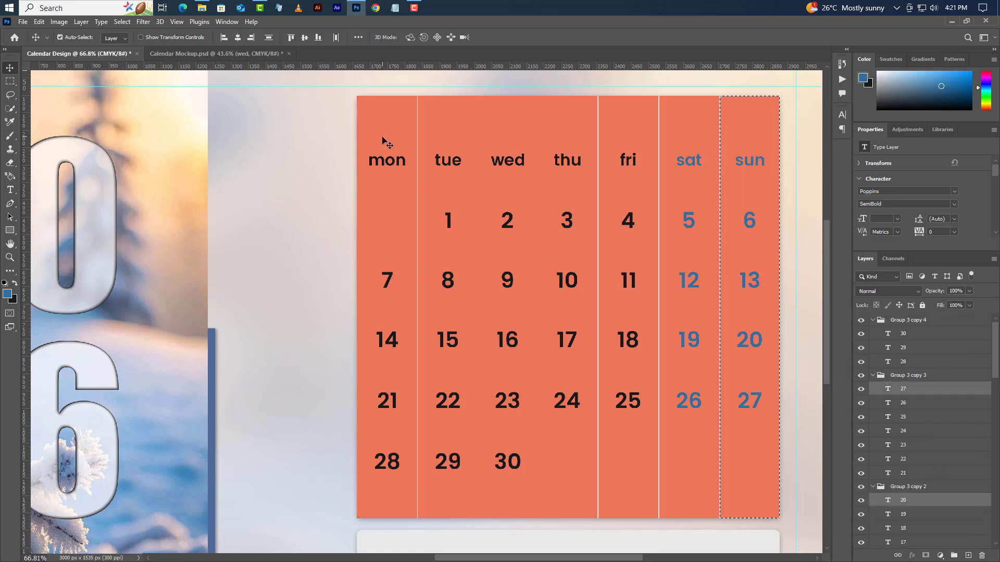
click(122, 21)
key(Escape)
Delete Group 2 with the seven orange column guide rectangles from the calendar
scroll(933, 514, down, 10)
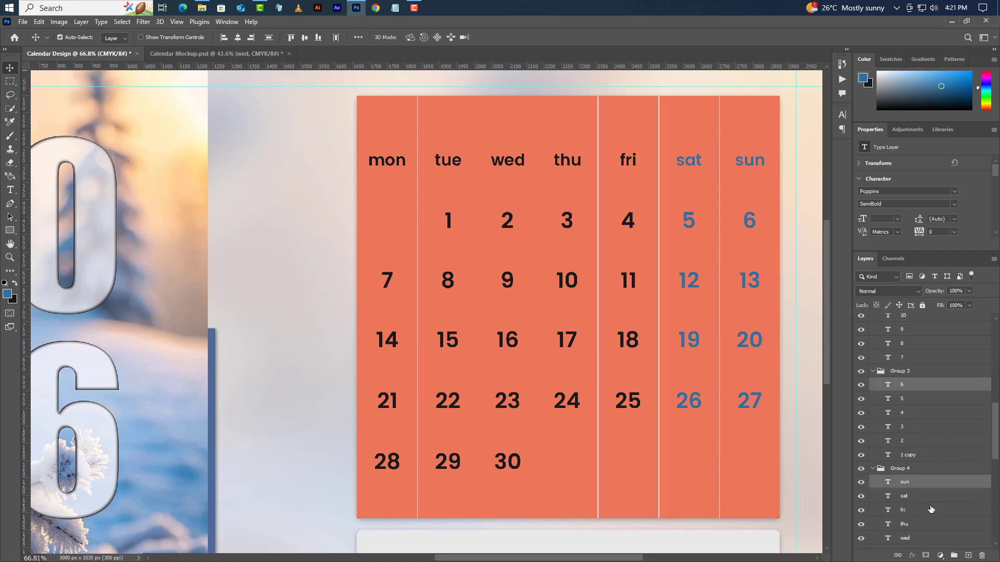
scroll(931, 509, down, 3)
click(934, 493)
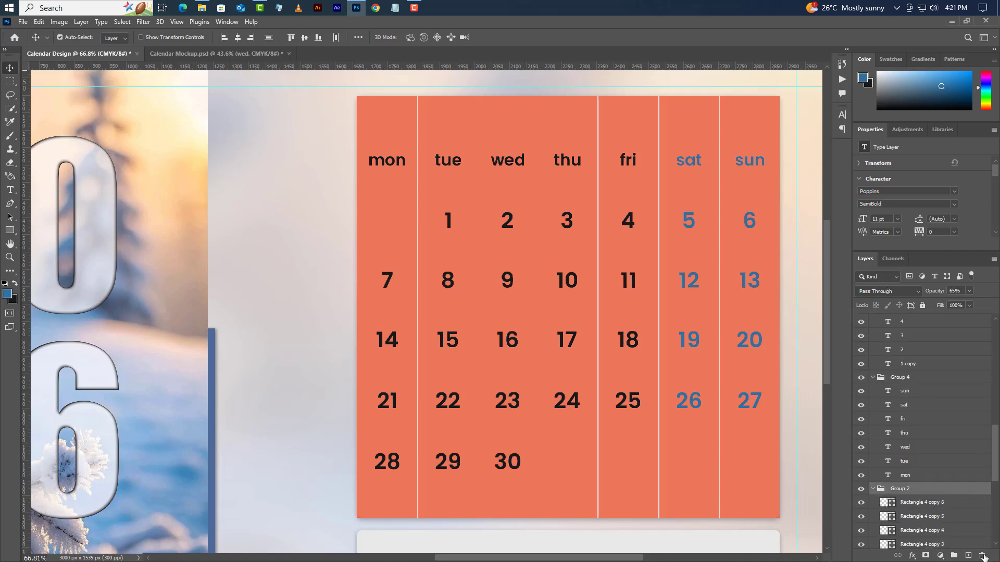
click(982, 555)
click(470, 223)
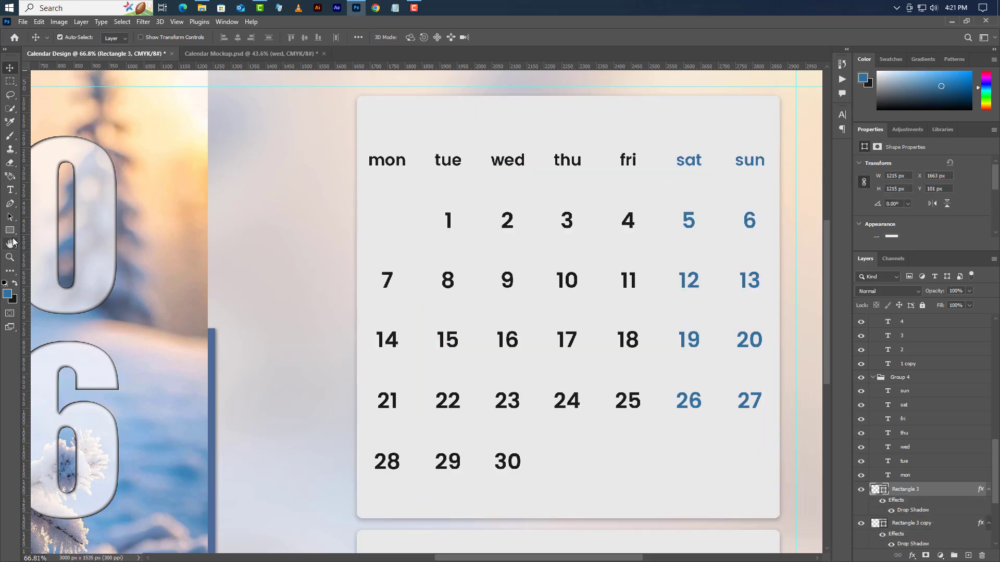
Draw a header rectangle about 1272 x 127 px across the upper edge of the calendar panel, on a new layer above Rectangle 3
right_click(13, 234)
click(52, 228)
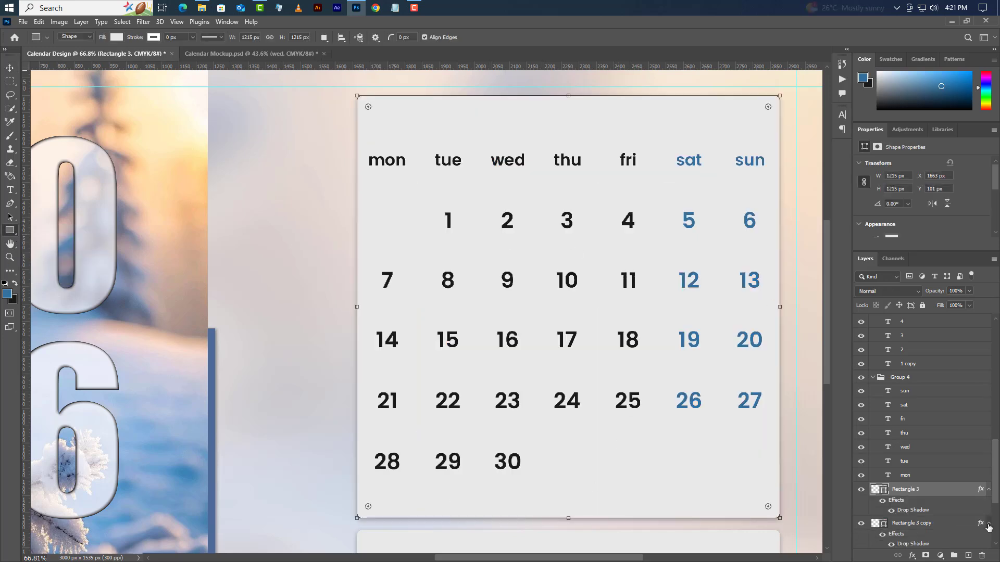
click(968, 556)
drag(344, 86, 785, 130)
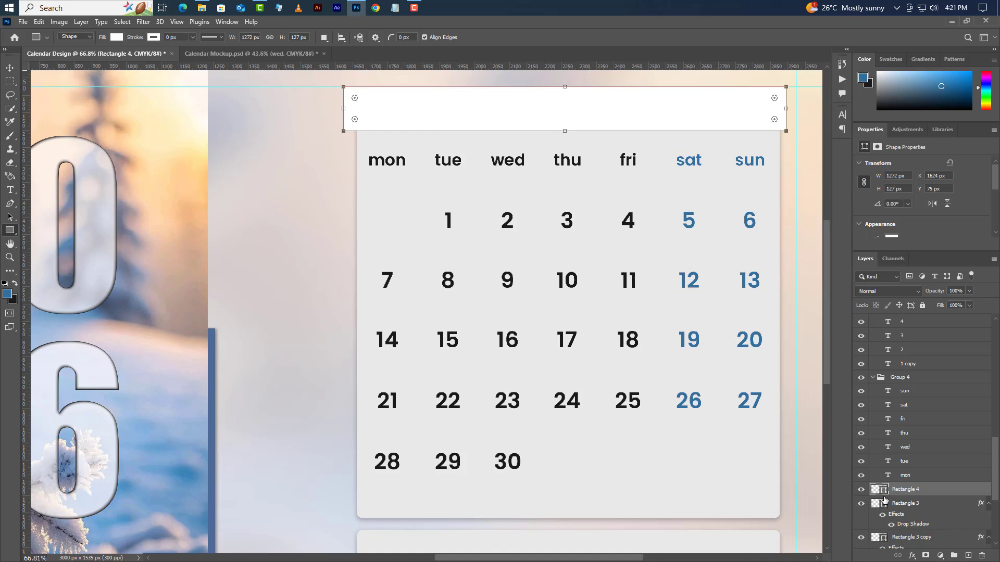
Fill the header rectangle with blue 32709d and clip it to the calendar panel with a clipping mask
click(7, 297)
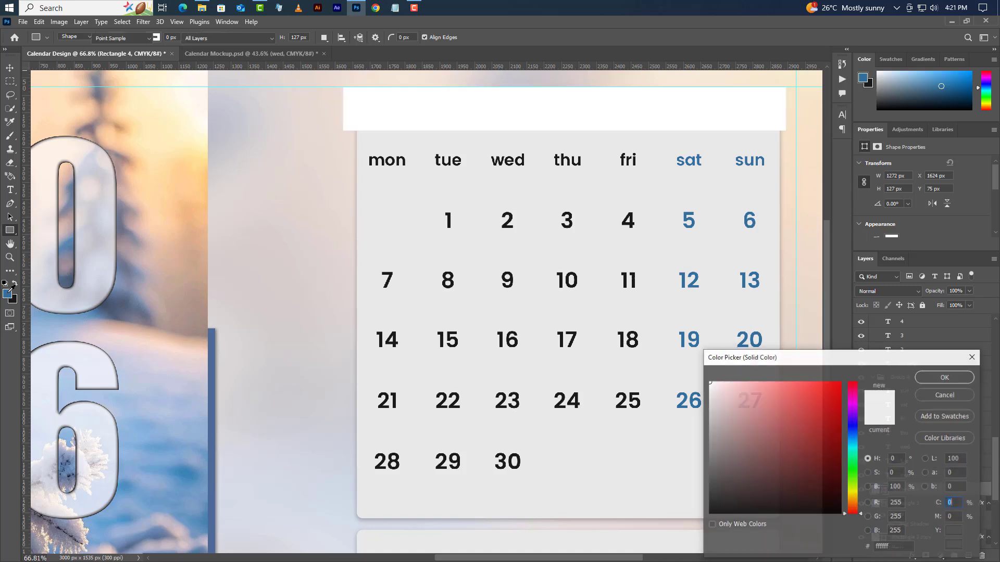
click(945, 377)
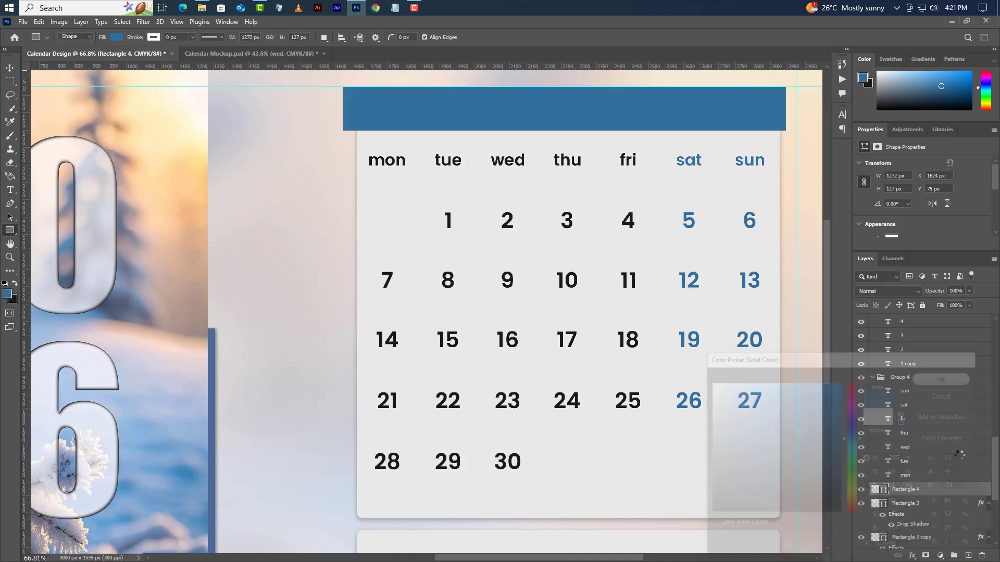
right_click(943, 493)
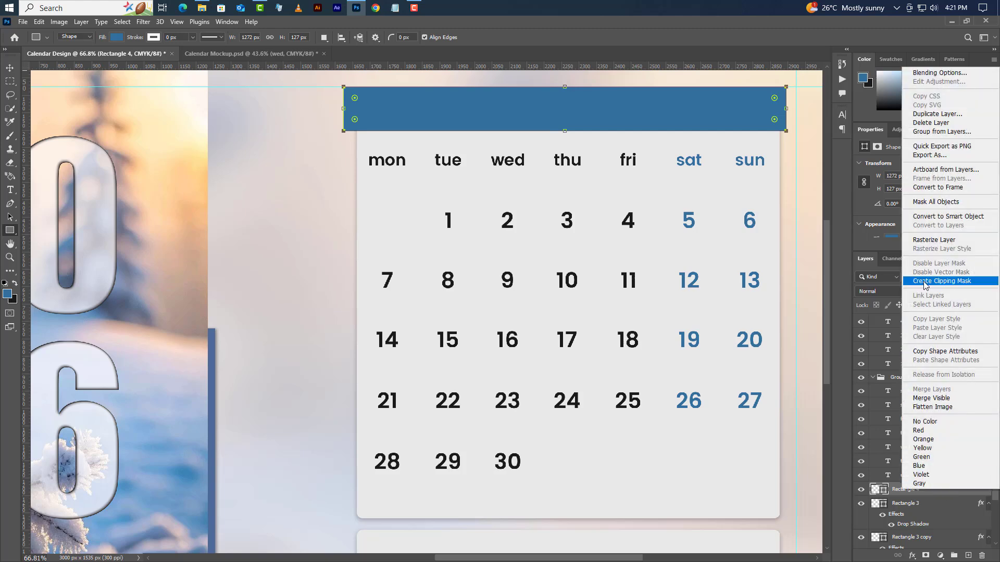
click(942, 281)
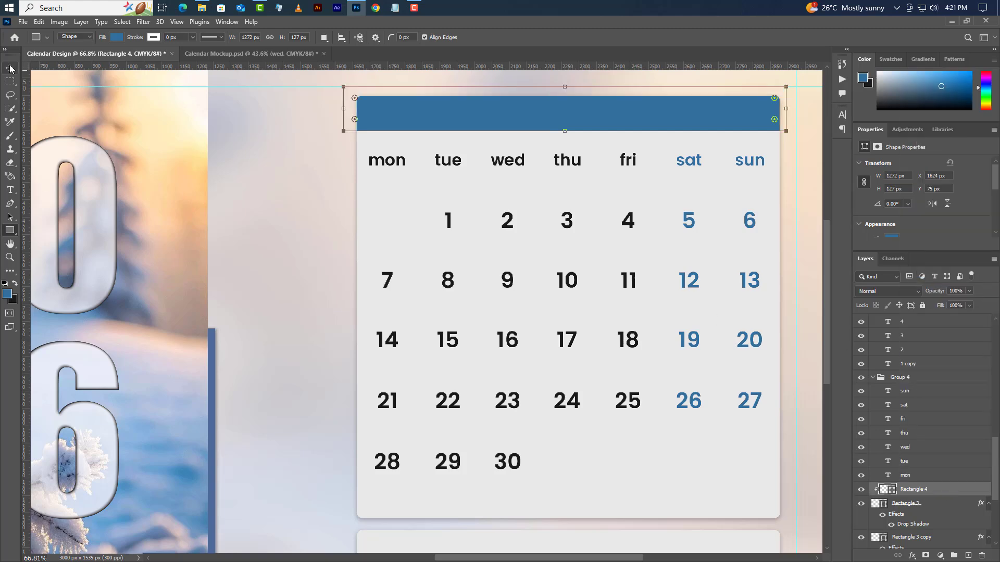
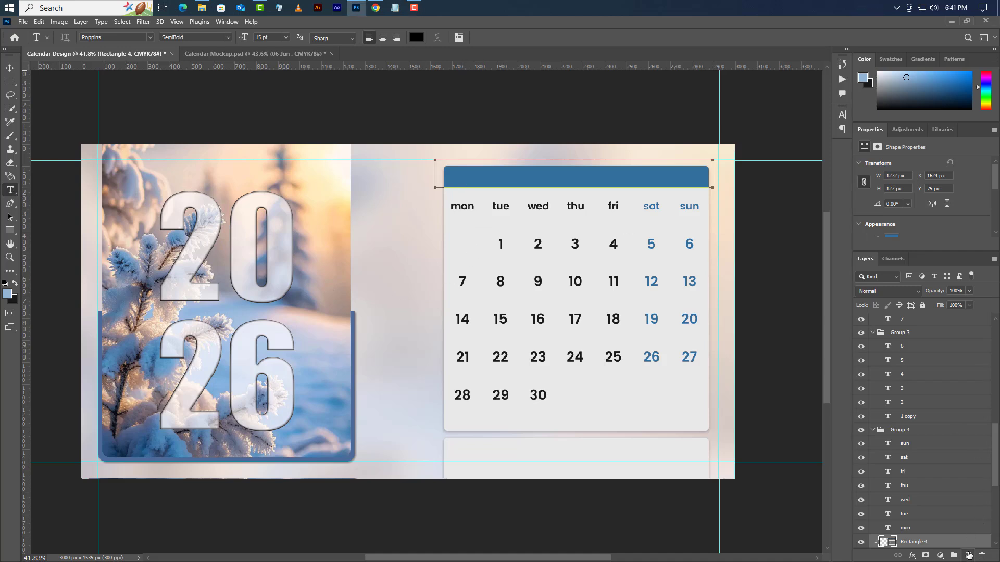
Add the heading text "06 Jun" in Poppins SemiBold on the blue header bar
click(969, 556)
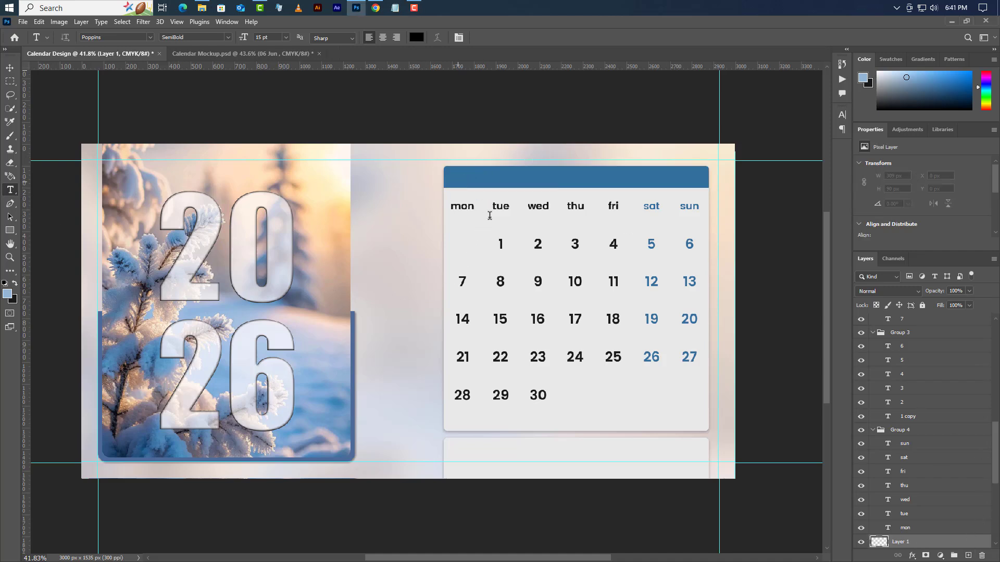
click(458, 178)
text(06 Jun)
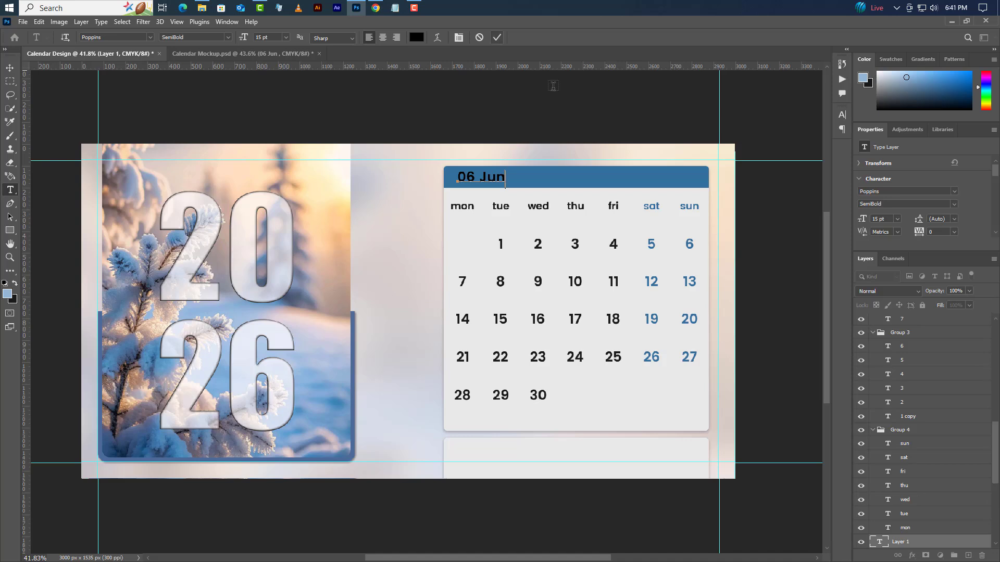
key(ctrl+Return)
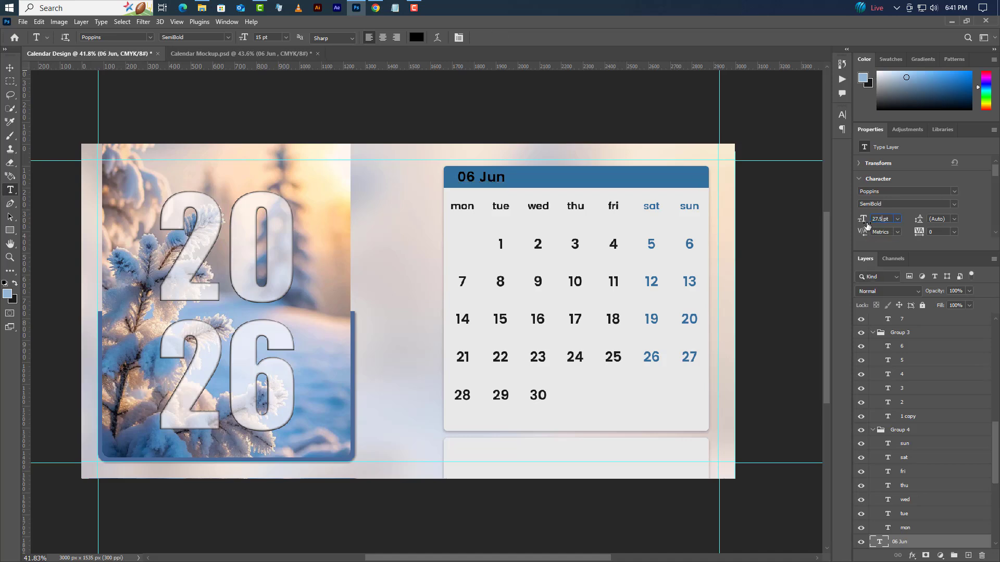
Enlarge the "06 Jun" heading to 27.5 pt and shift it slightly down and left, above the mon and tue labels
drag(867, 225, 867, 227)
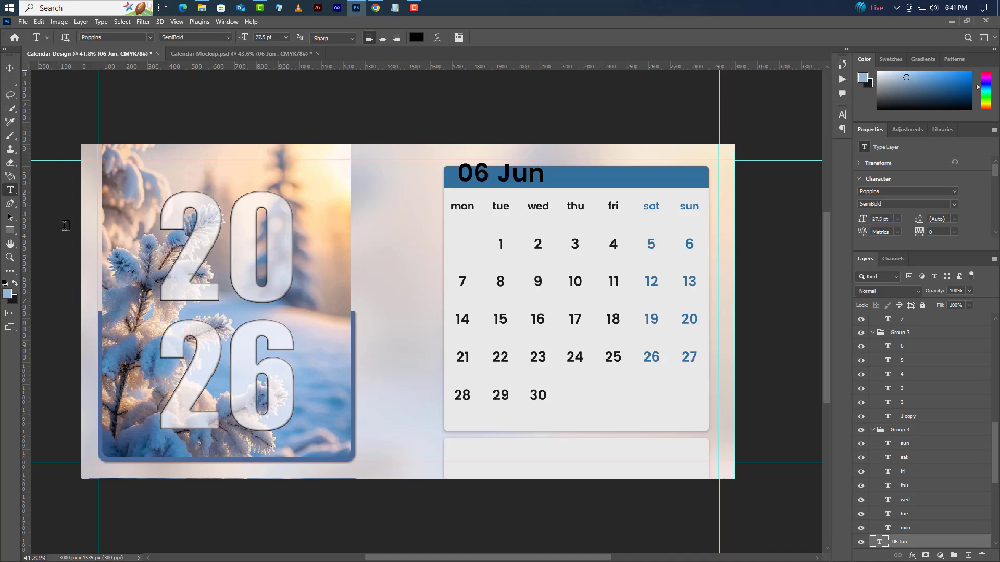
click(10, 67)
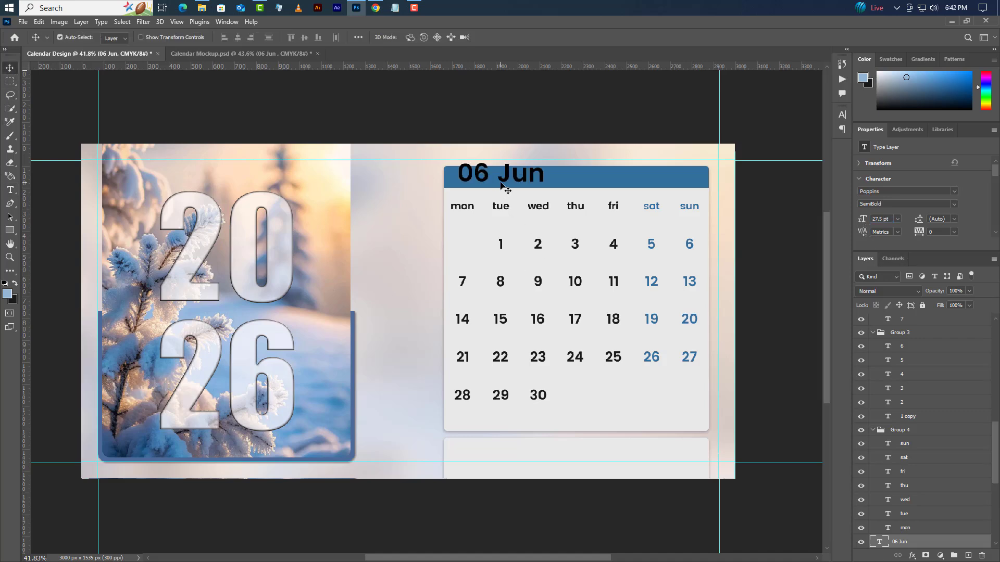
drag(502, 182, 495, 192)
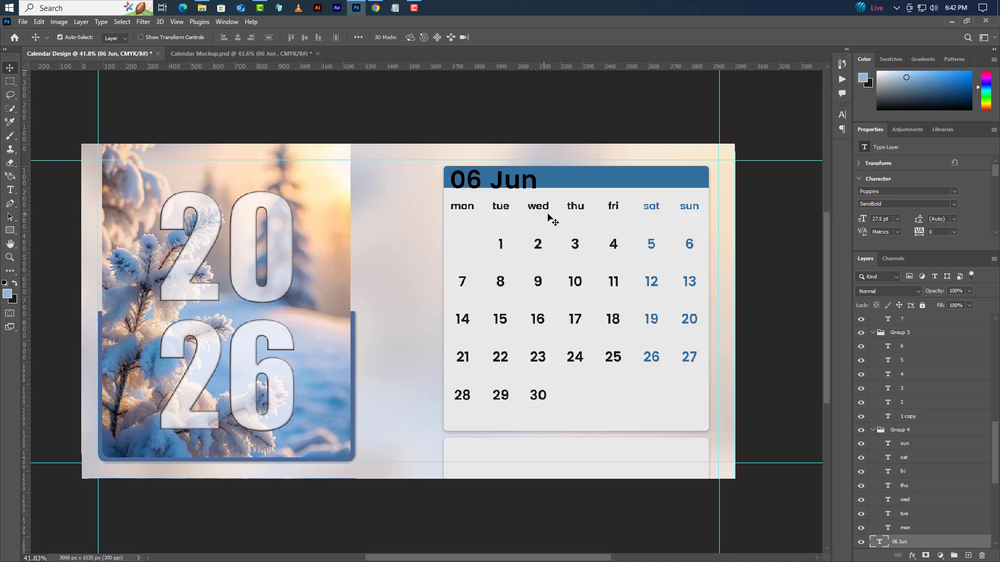
Move the header rectangle down to Y 95 px so it sits behind the whole "06 Jun" heading
scroll(921, 458, down, 5)
click(912, 439)
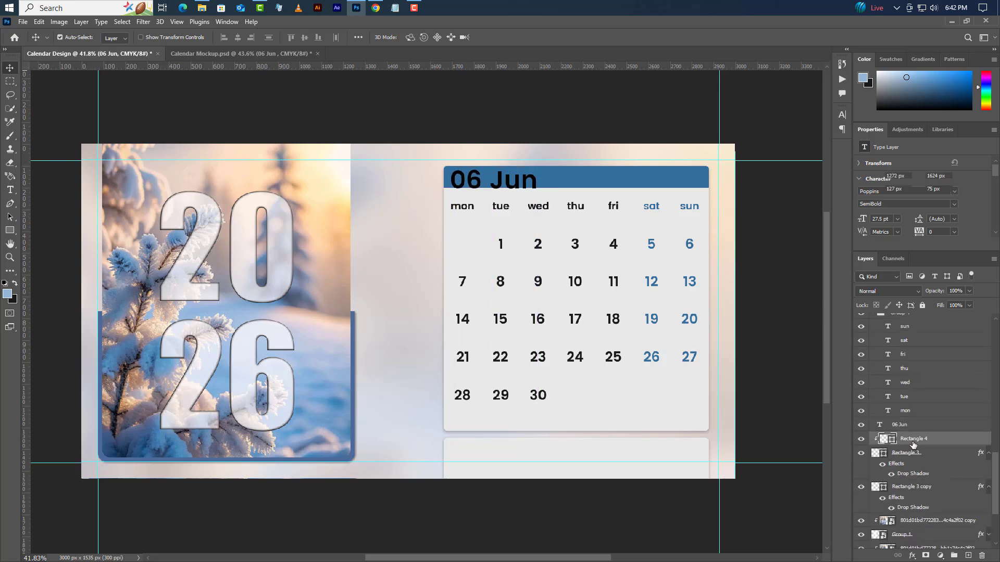
key(Down)
key(Down)
key(Down)
key(Down)
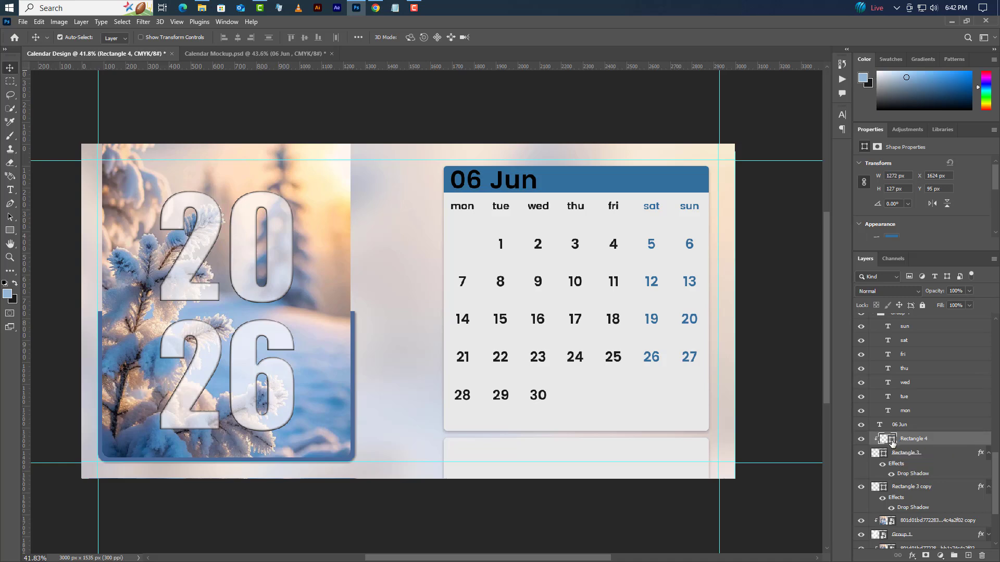
Change the header rectangle's fill colour to light blue
double_click(893, 442)
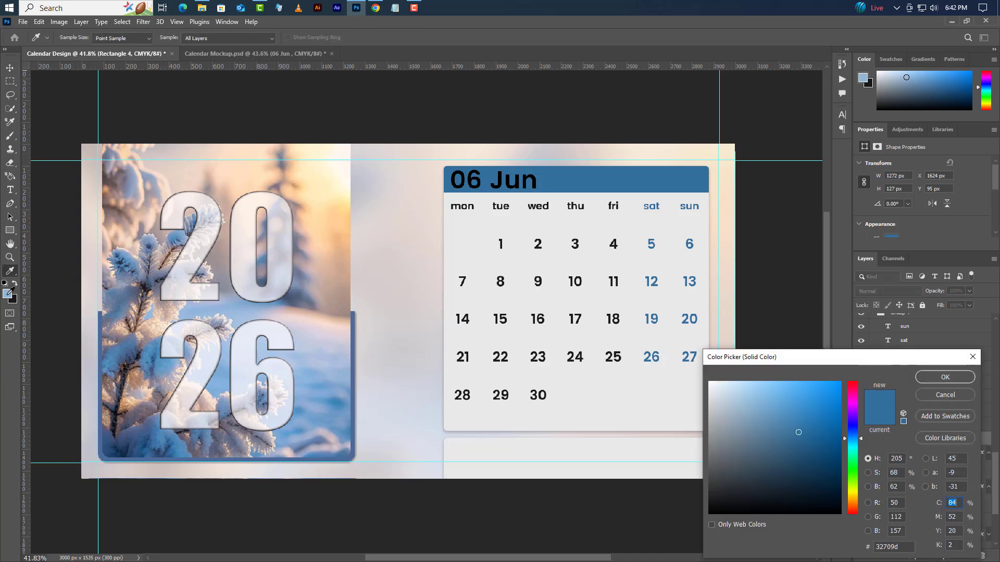
click(749, 402)
click(945, 377)
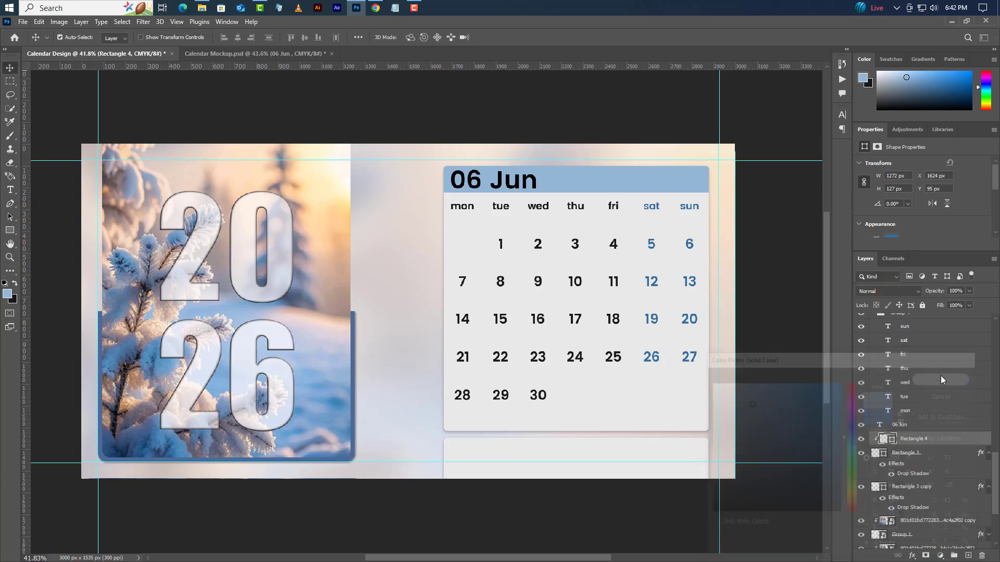
Collapse the layer groups Group 3 copy 4, copy 3, copy 2, copy, Group 3 and Group 4
scroll(950, 440, down, 5)
scroll(950, 432, up, 4)
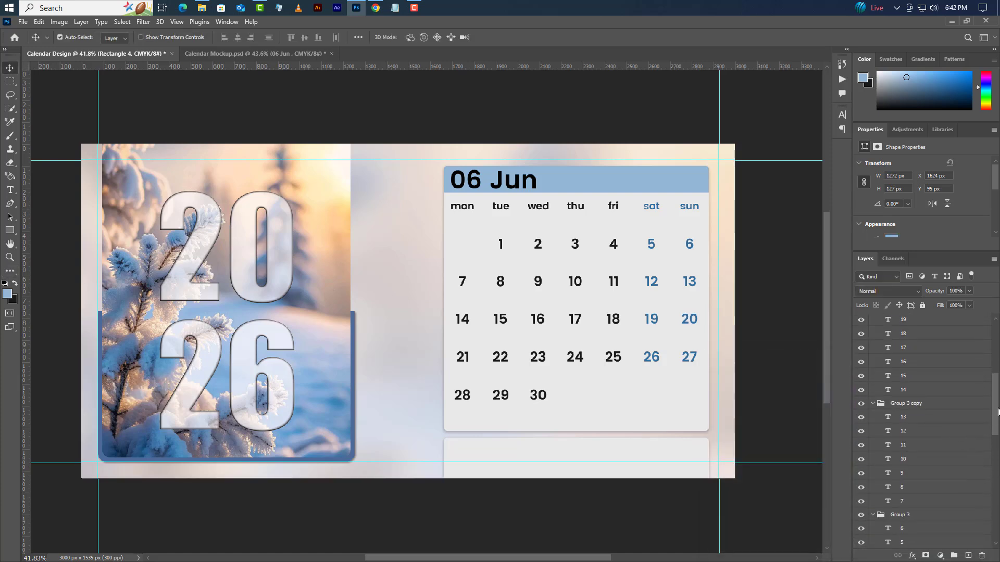
drag(998, 412, 998, 360)
click(904, 319)
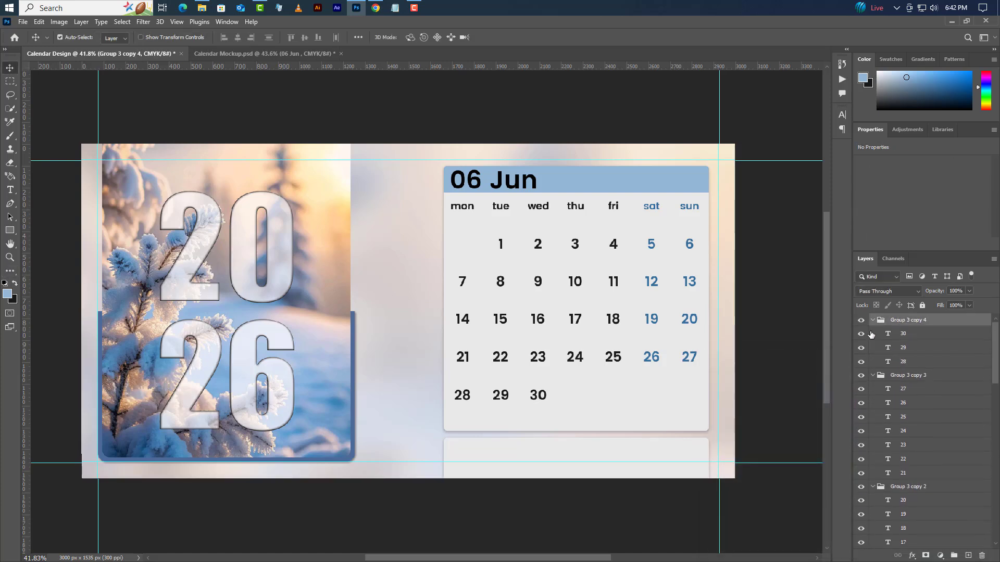
click(872, 320)
click(872, 333)
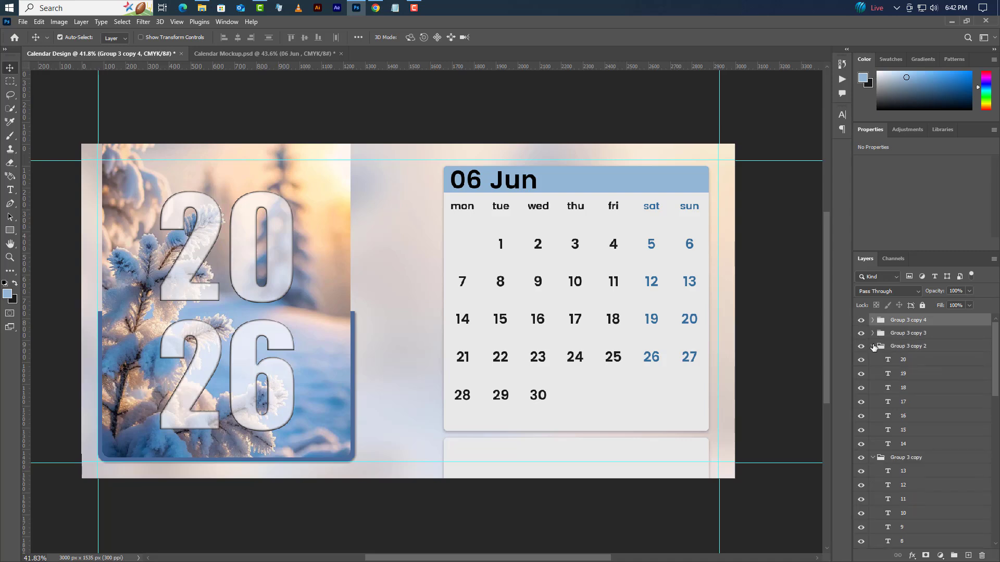
click(872, 346)
click(872, 360)
click(872, 373)
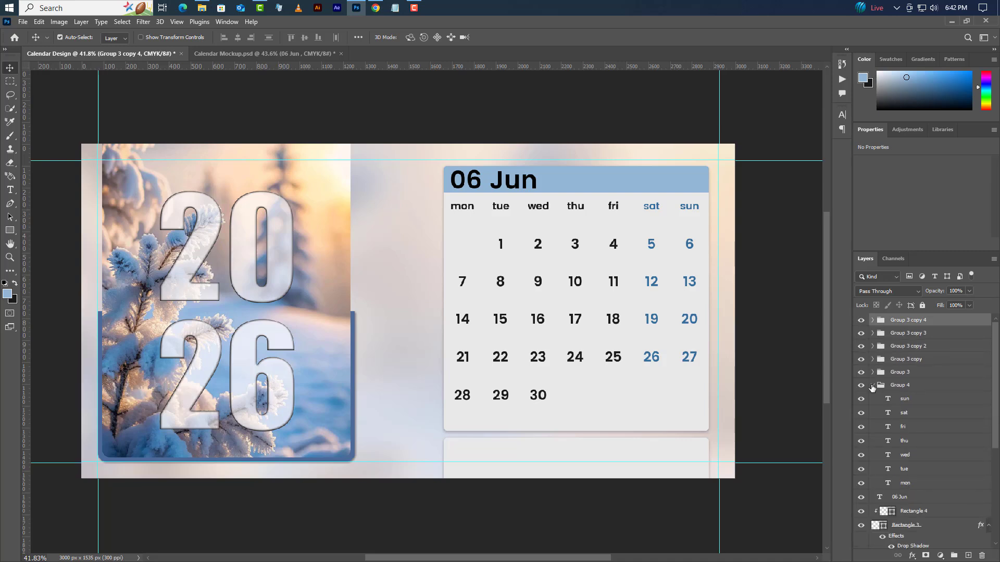
click(872, 386)
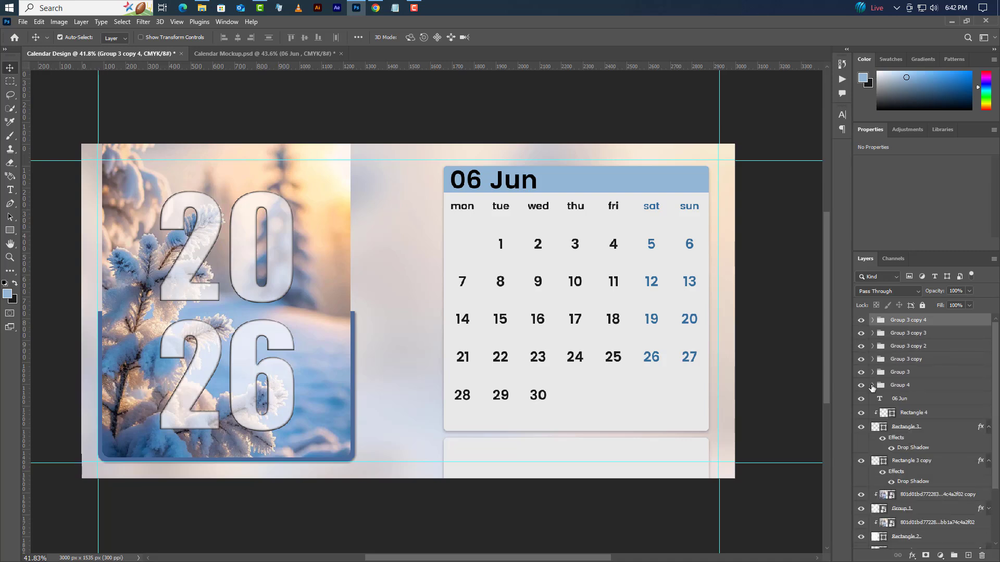
Place Logo.png in the calendar panel's lower right corner, at X 2514 px and Y 1200 px
click(949, 24)
drag(164, 108, 422, 204)
drag(500, 367, 680, 416)
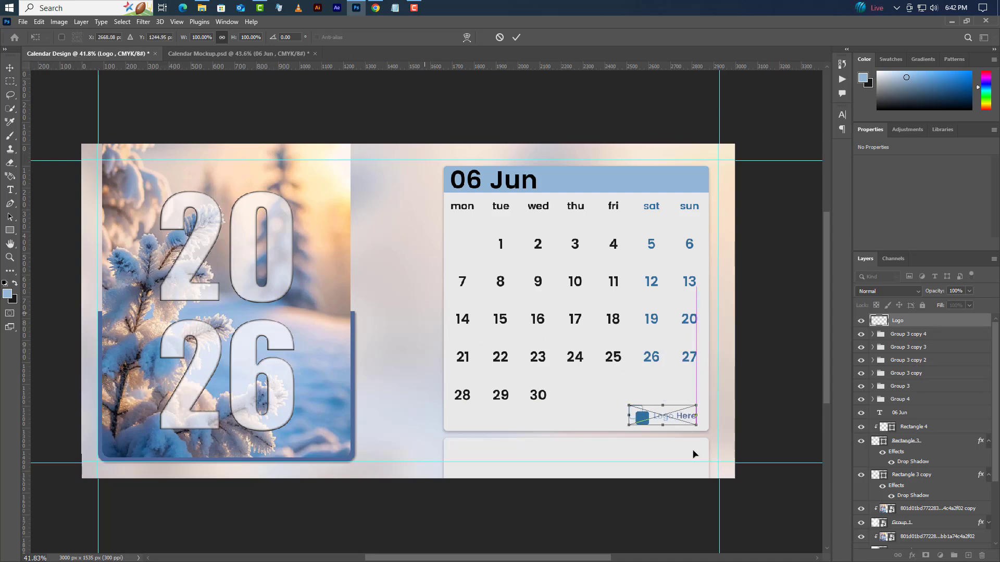
click(517, 37)
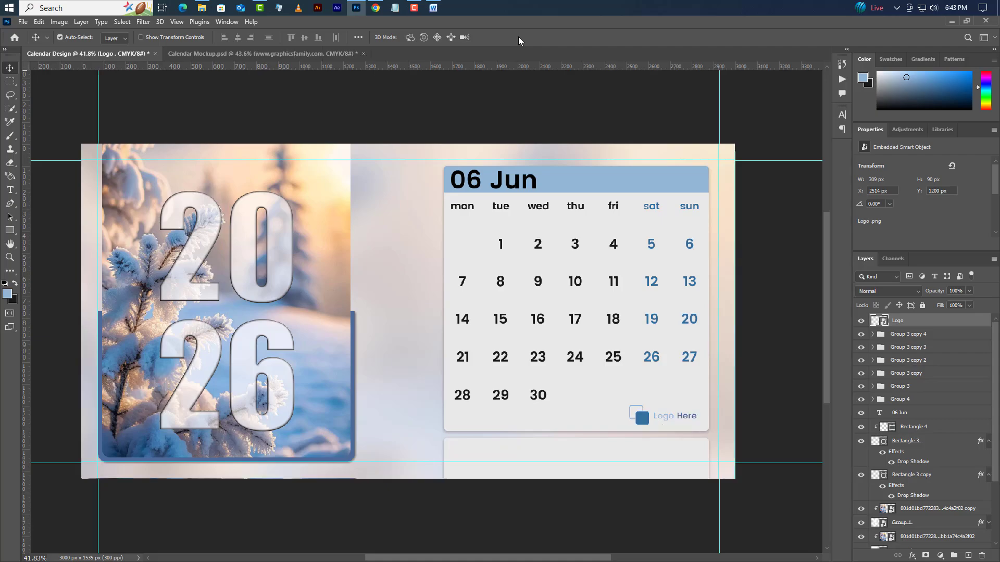
Place the paper-plane icon 1453152-200.png at about 53 x 39 px near the left end of the panel below the calendar
click(951, 22)
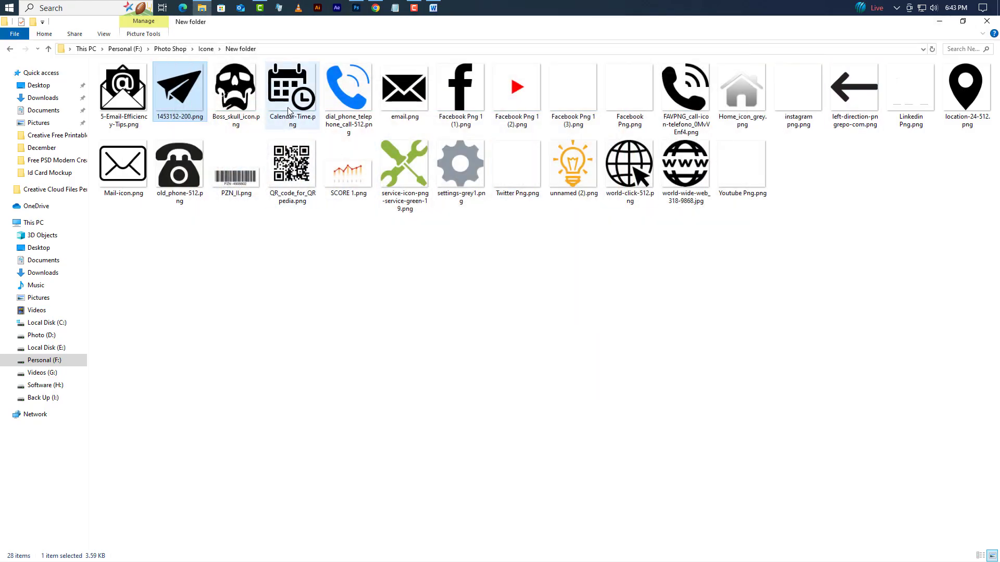
drag(179, 88, 379, 417)
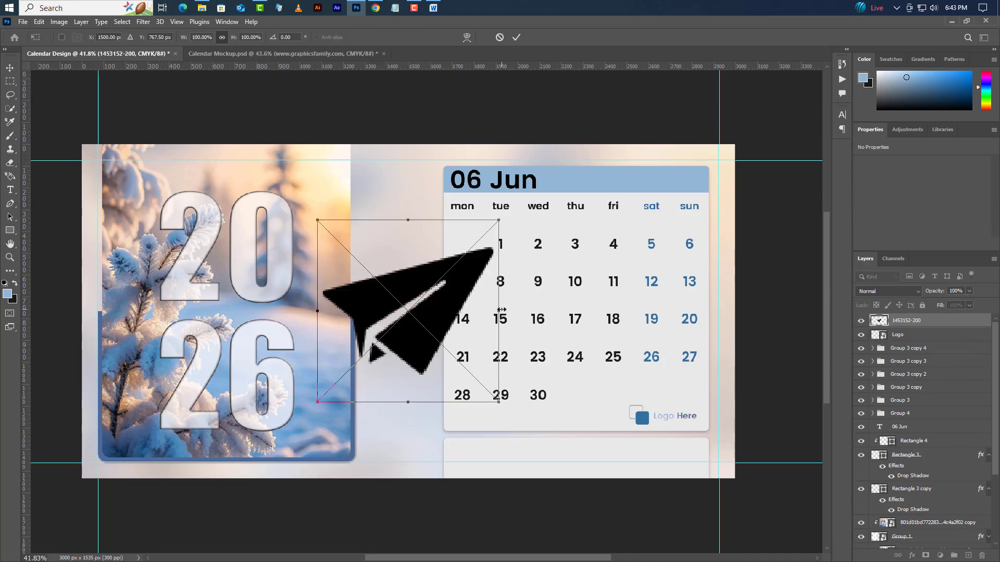
drag(499, 311, 468, 450)
click(514, 38)
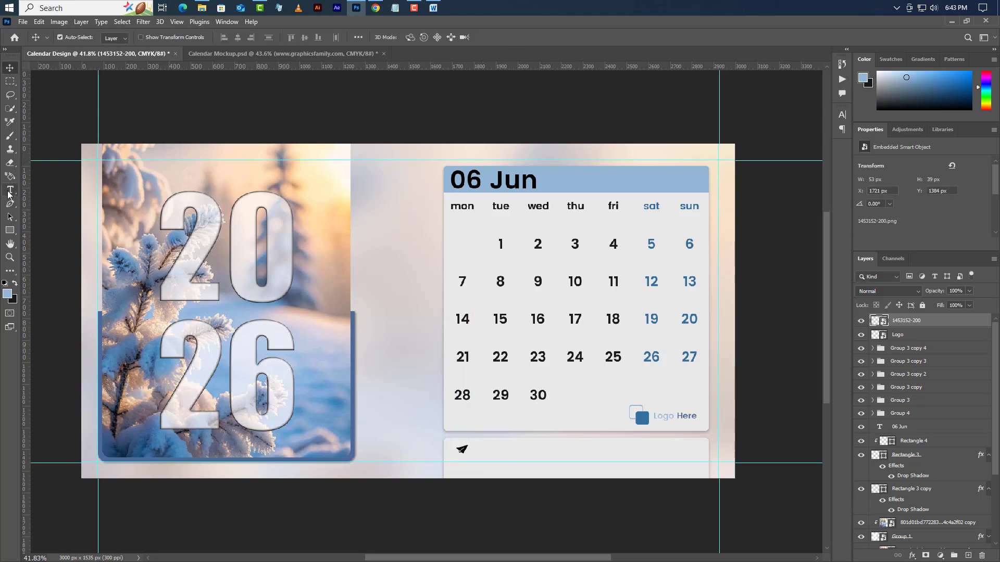
click(9, 193)
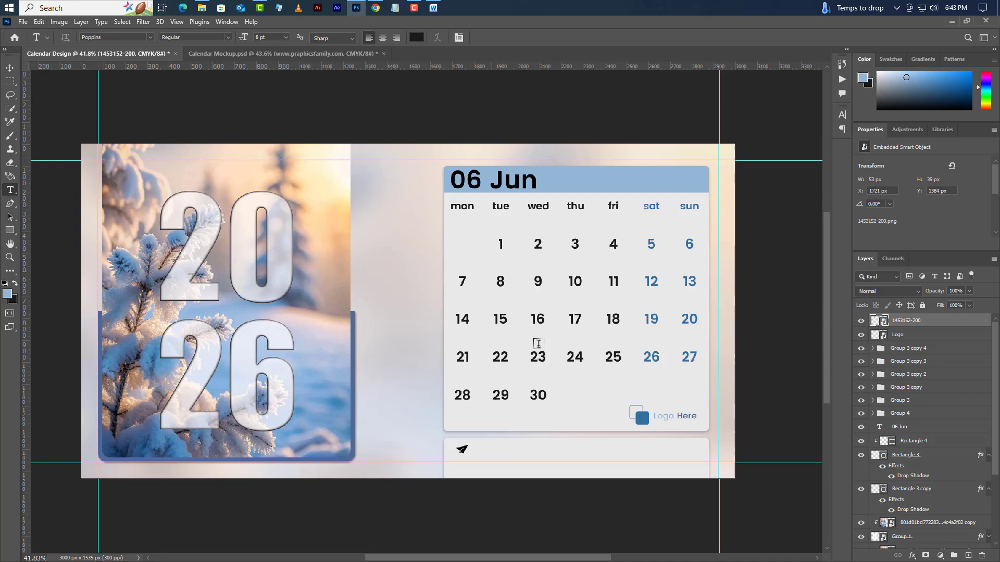
click(658, 453)
text(www.graphicsfamily.com)
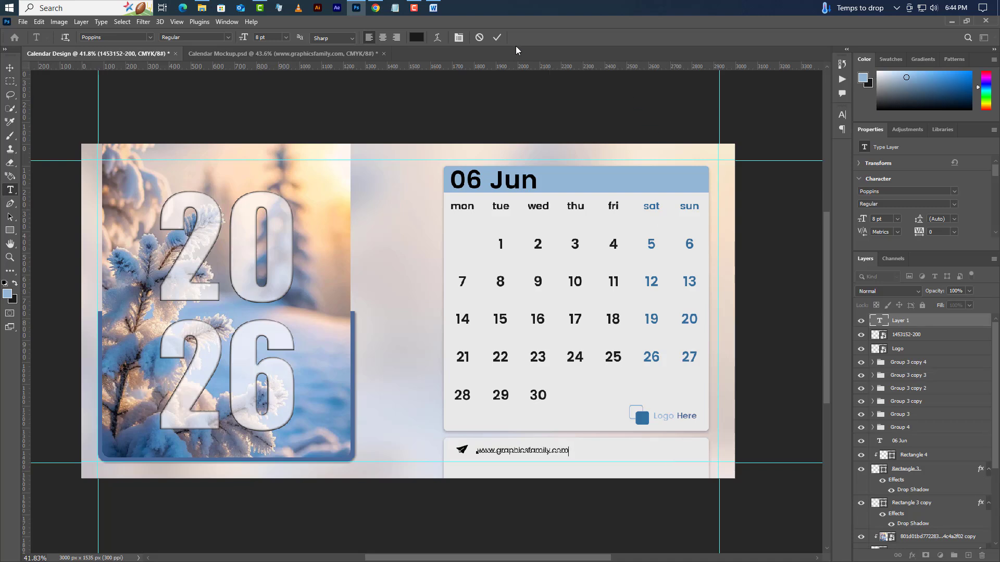
key(ctrl+Return)
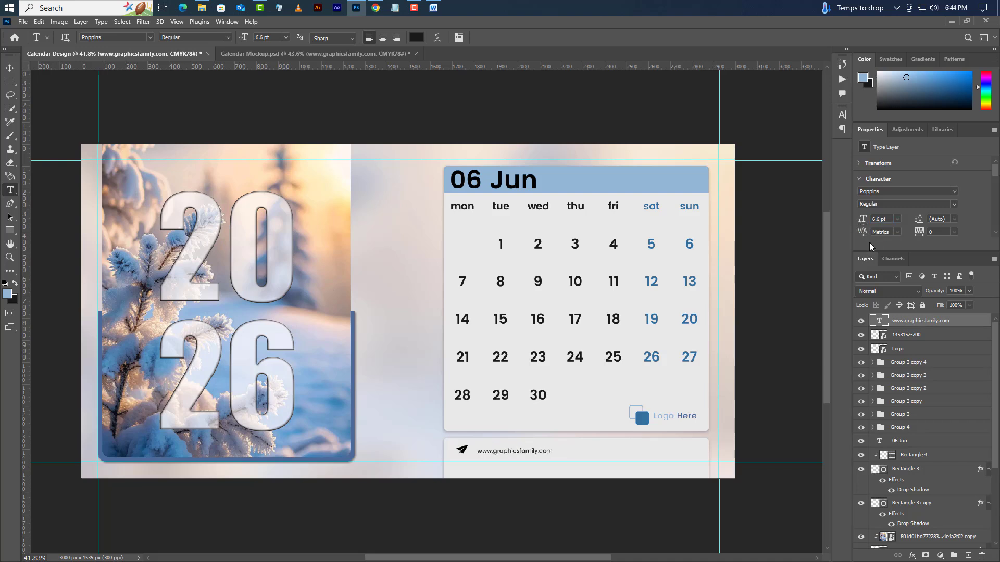
Scale the paper-plane icon to about 36 x 26 px beside the web address and group the two layers
click(933, 337)
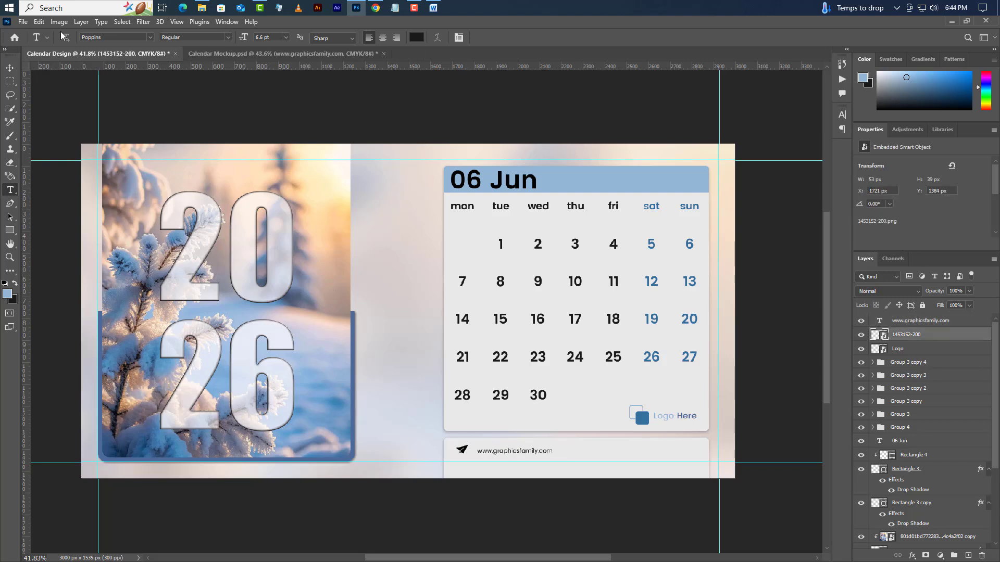
click(39, 22)
click(57, 260)
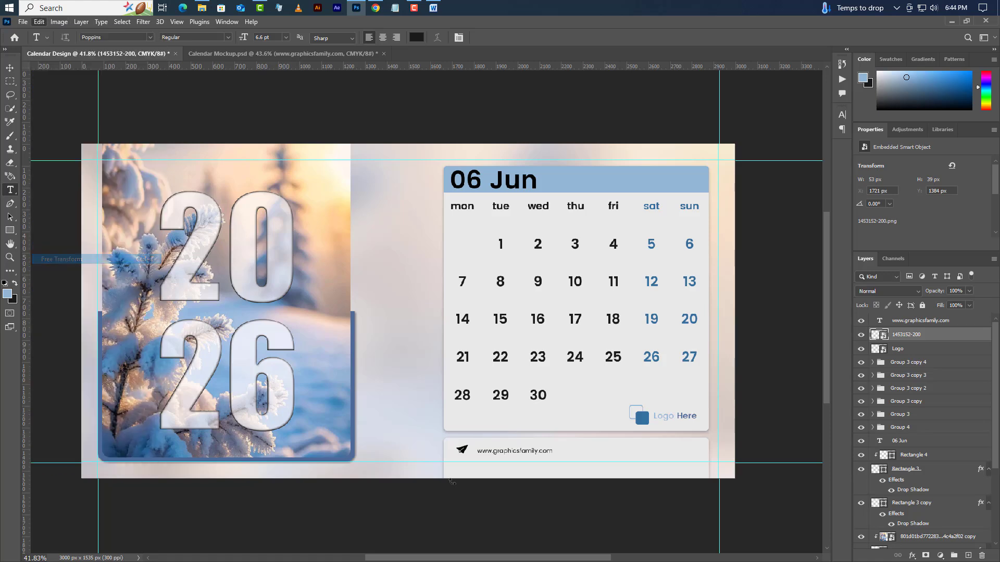
scroll(508, 475, up, 6)
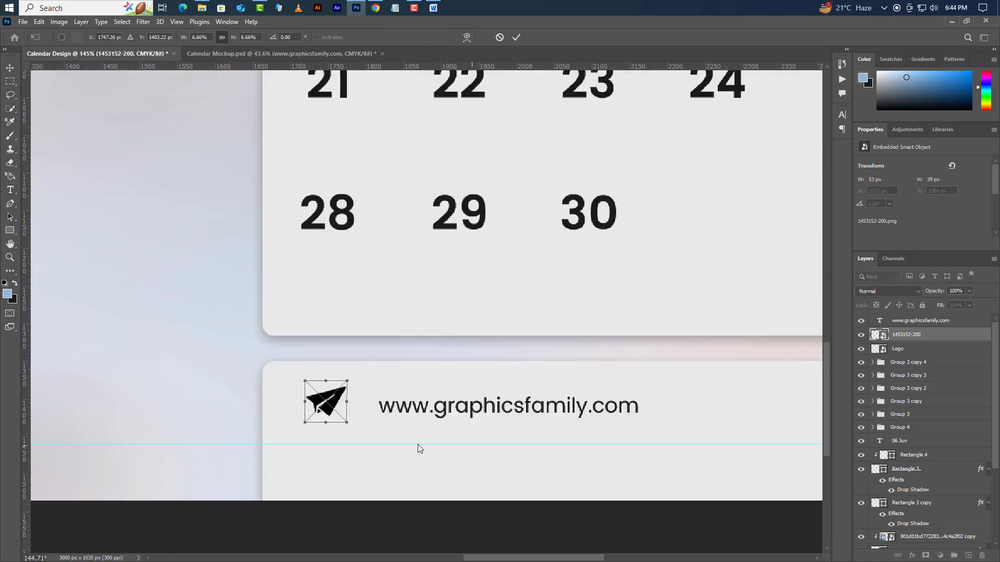
mouse_move(346, 414)
mouse_down()
mouse_move(317, 409)
mouse_move(334, 411)
mouse_up()
click(516, 37)
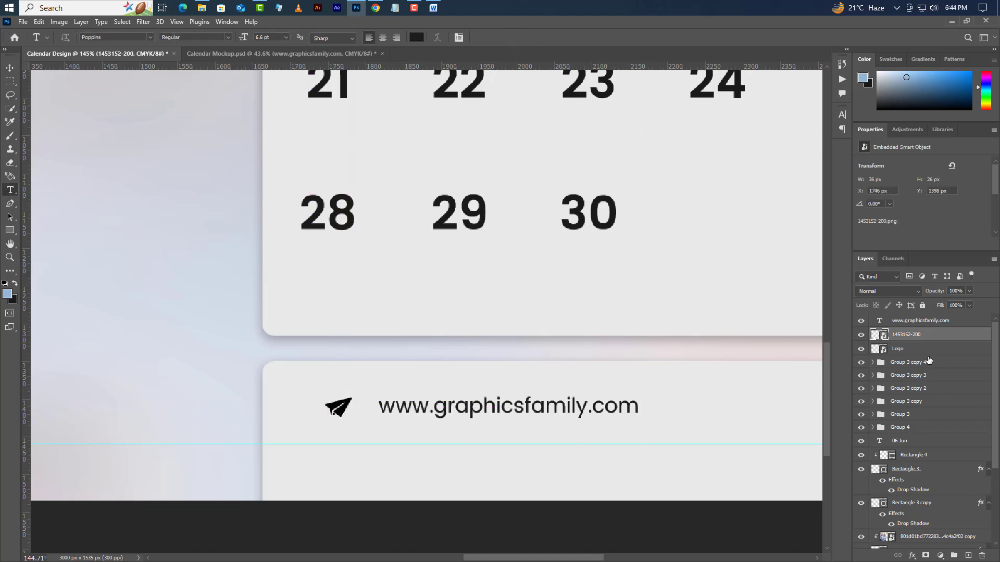
shift+click(921, 322)
click(954, 557)
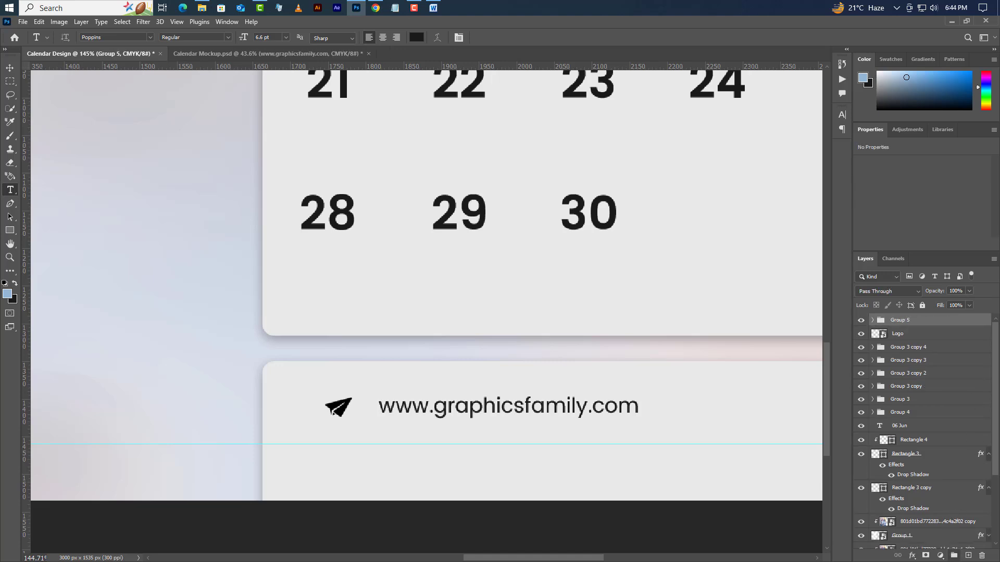
click(10, 67)
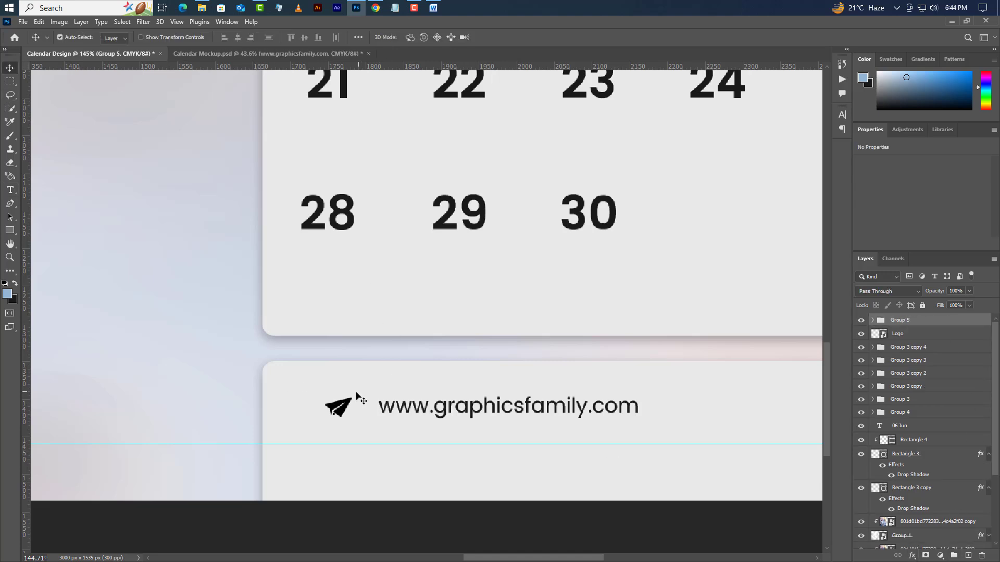
drag(346, 421, 321, 415)
key(ctrl+z)
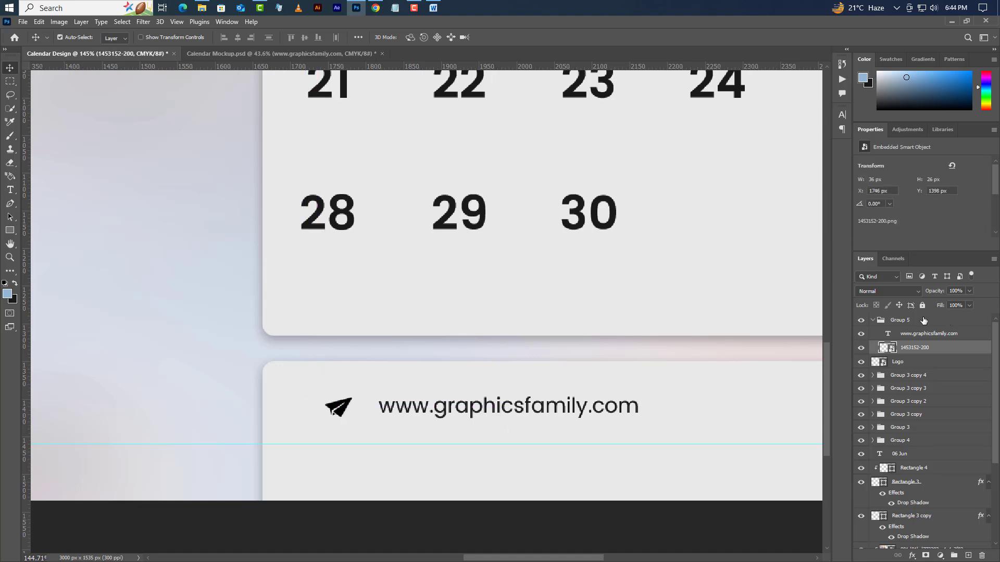
Shift the group with the icon and web address left until the icon sits at about X 1721 px
click(923, 320)
click(873, 321)
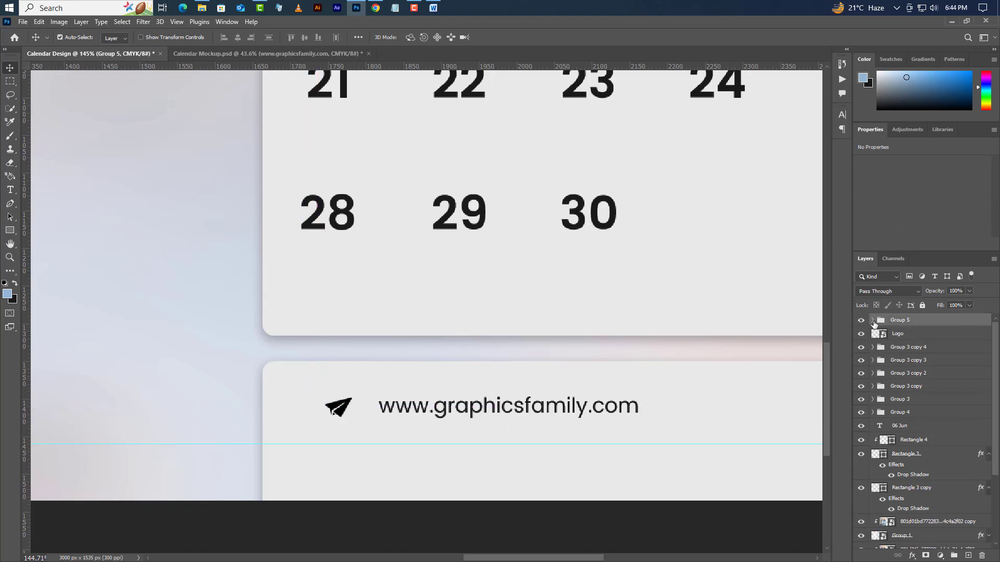
click(45, 27)
click(68, 258)
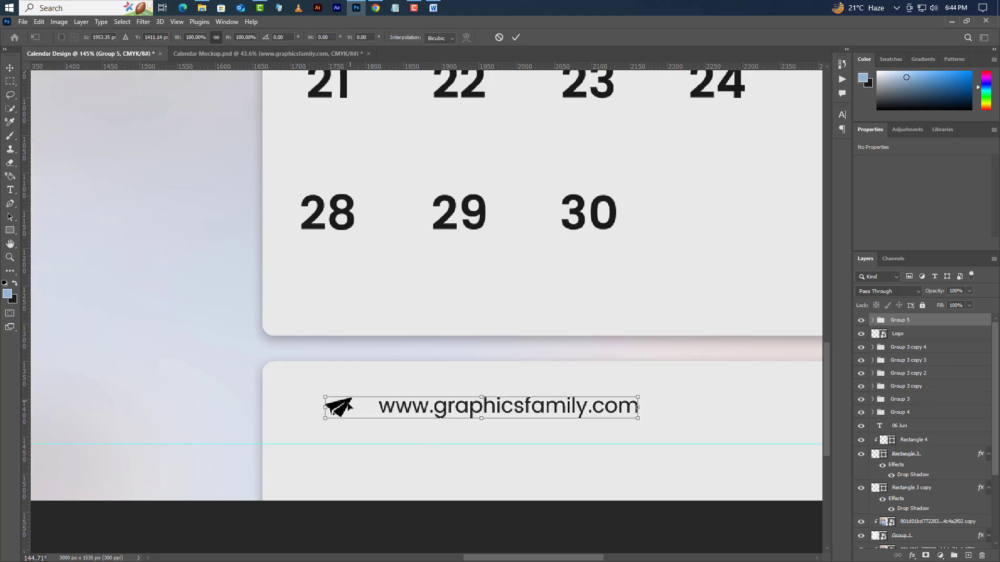
drag(339, 414, 320, 414)
click(516, 38)
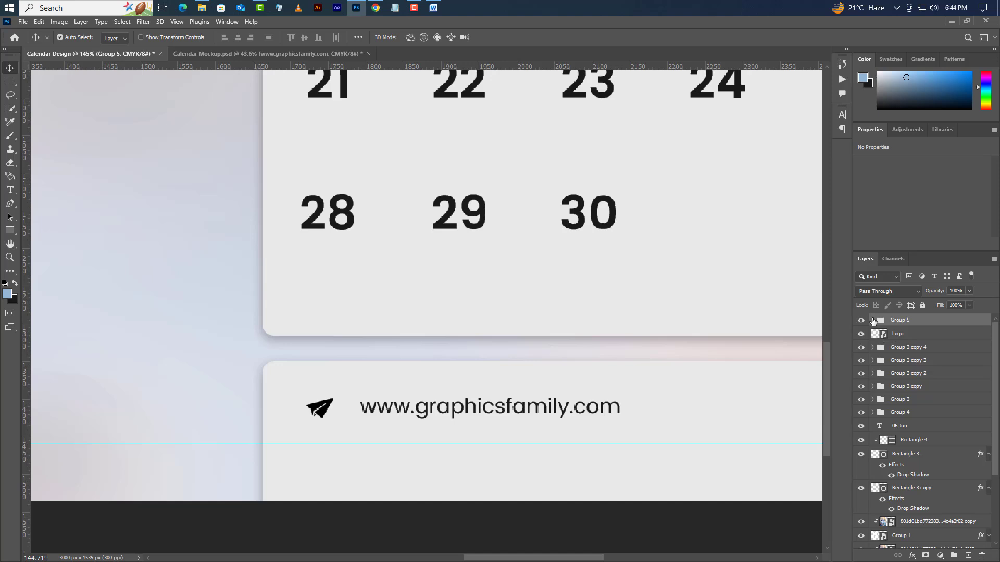
Apply a Color Overlay in blue #4c6b97 at 100% opacity to the paper-plane icon layer
click(873, 320)
double_click(918, 348)
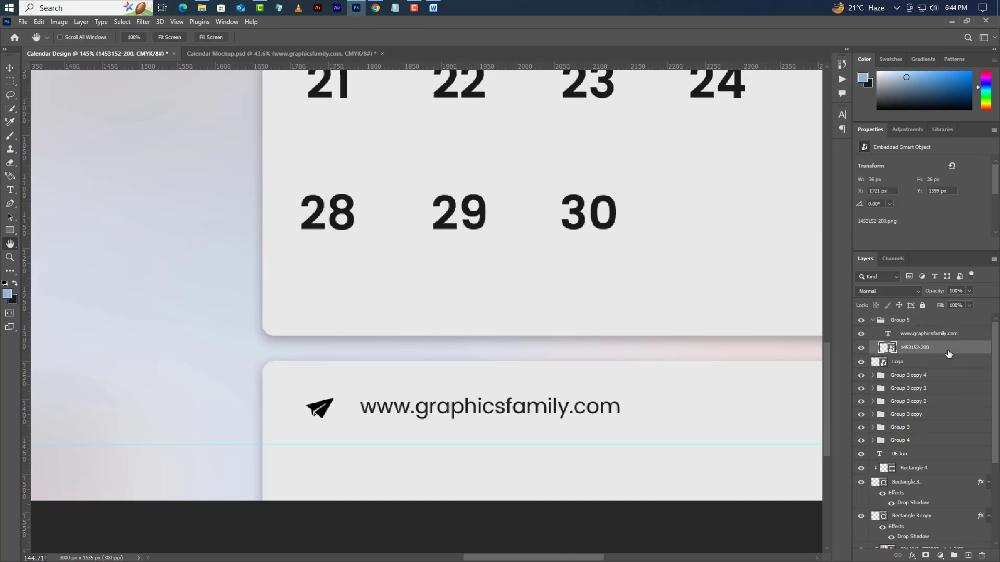
click(652, 377)
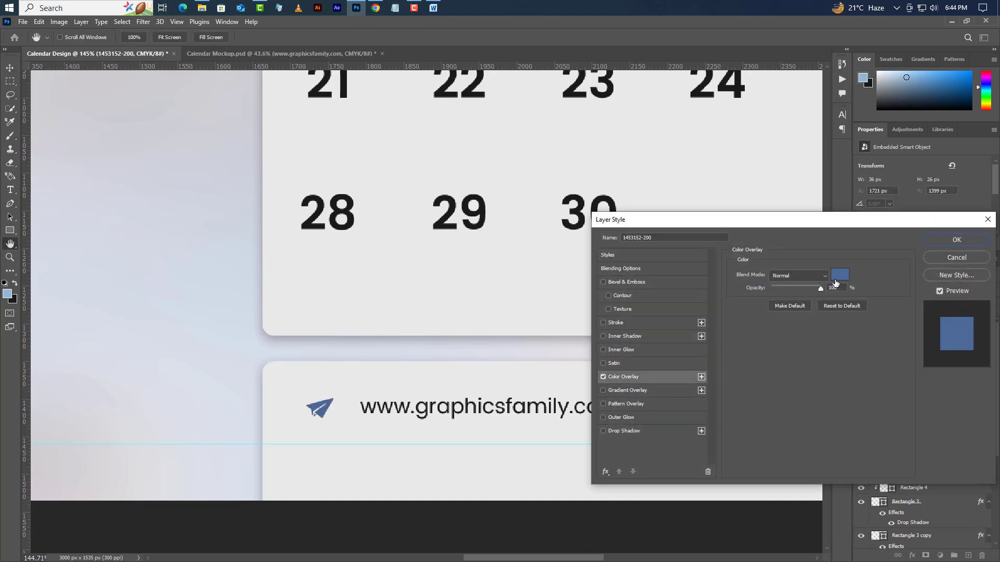
click(839, 275)
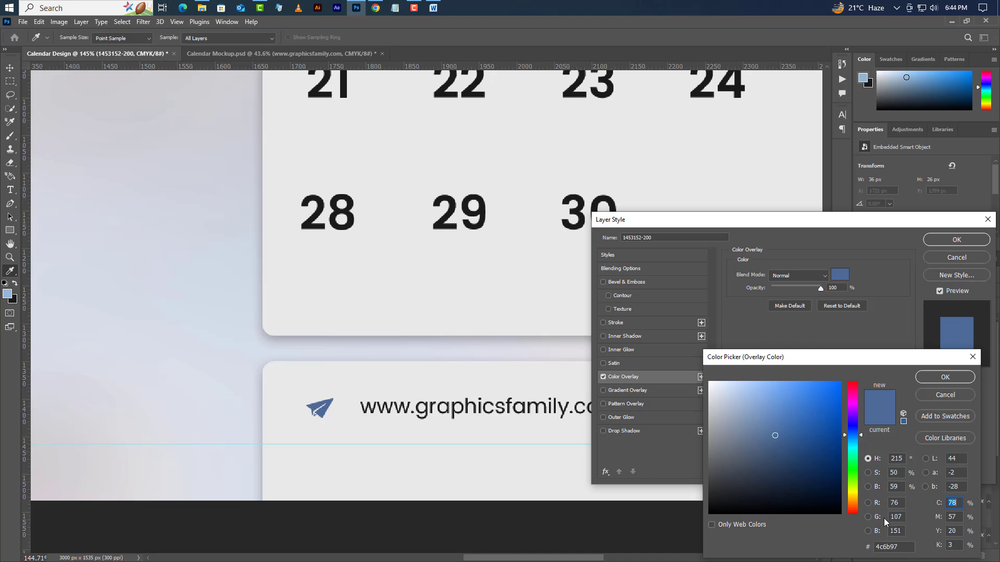
click(963, 383)
click(958, 239)
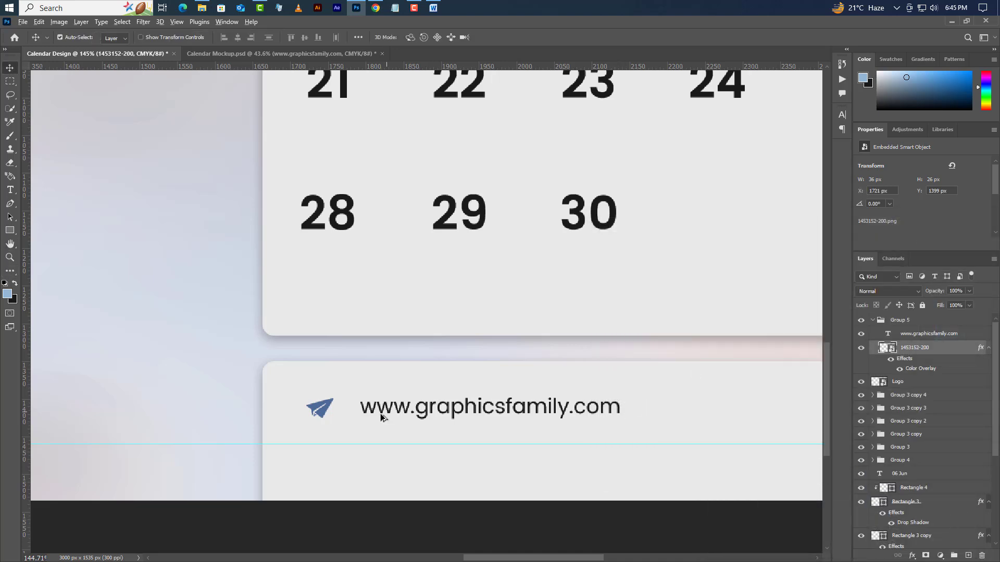
Duplicate the contact group horizontally to the right, with the copied icon at about X 2213 px
scroll(380, 417, down, 4)
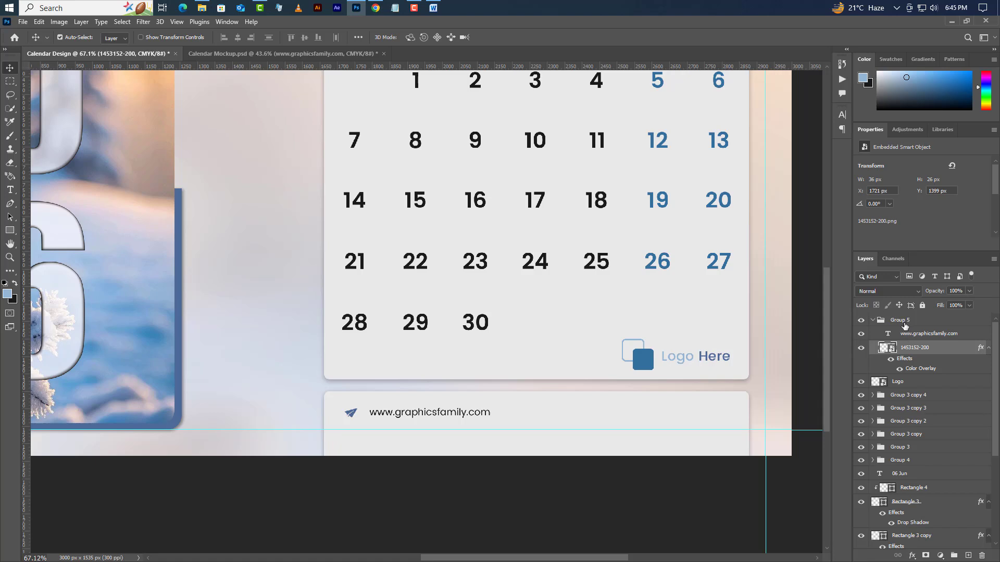
click(905, 326)
click(873, 320)
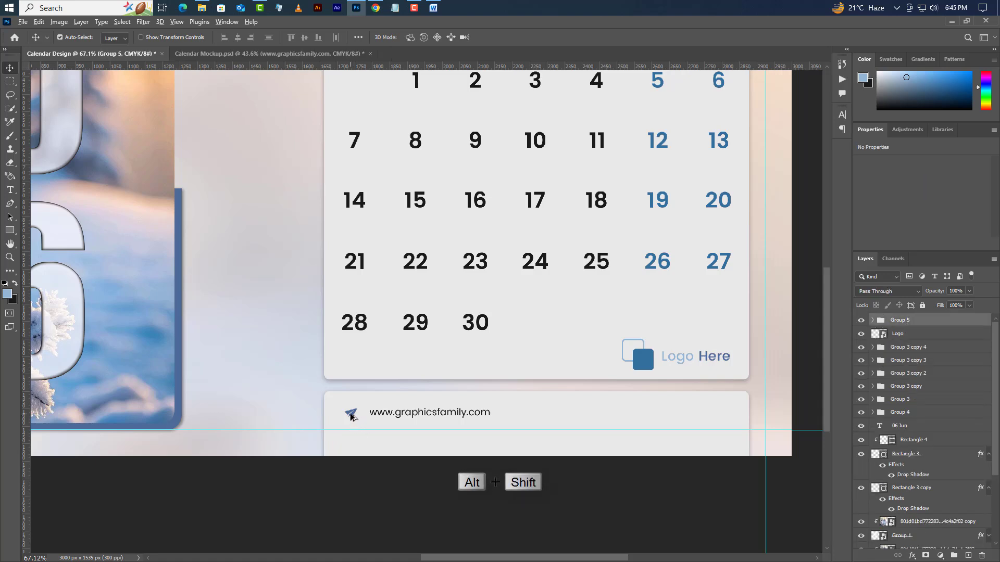
drag(351, 416, 545, 435)
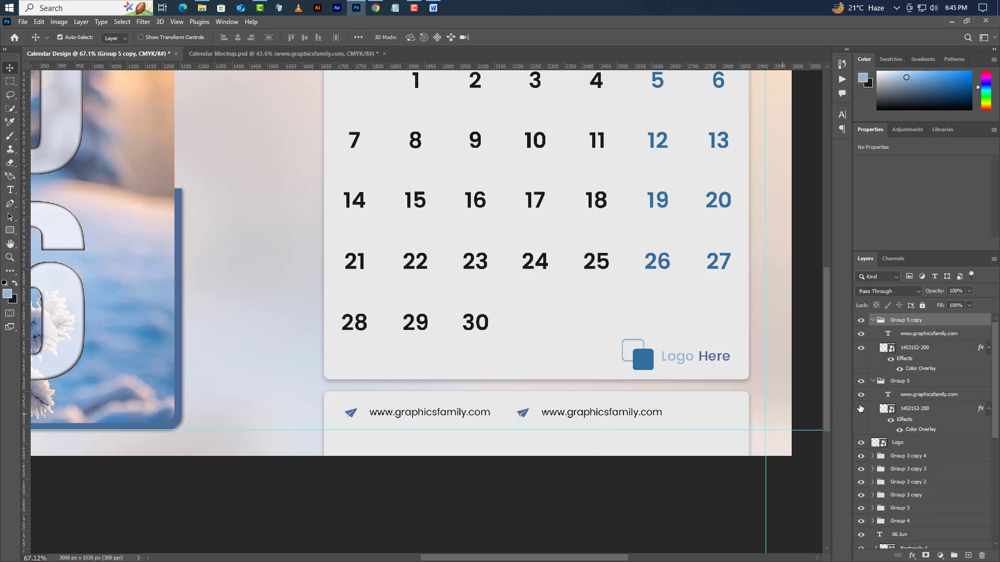
Place location-24-512.png at about 20 x 28 px over the paper-plane icon in the duplicated contact group
click(915, 347)
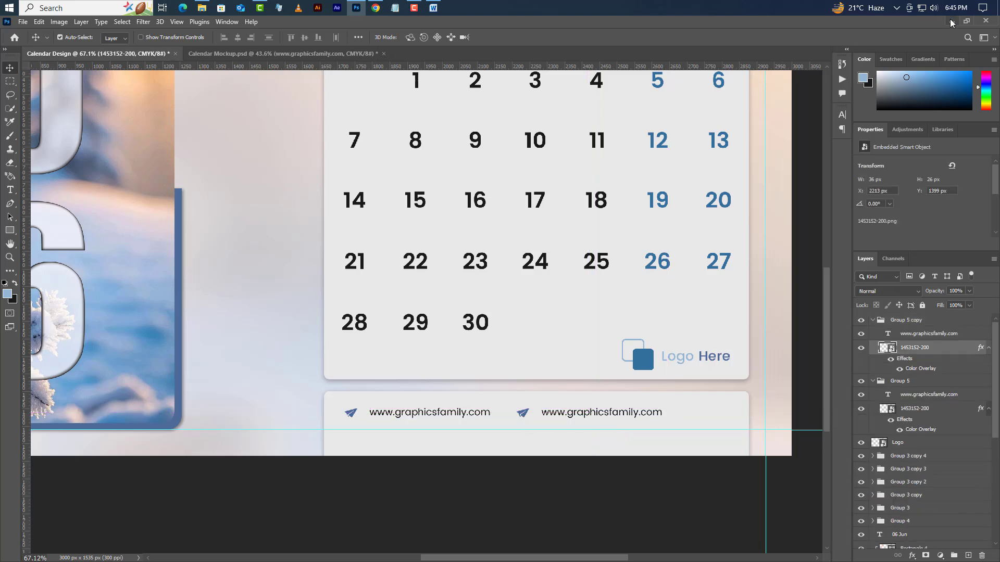
click(950, 21)
click(972, 92)
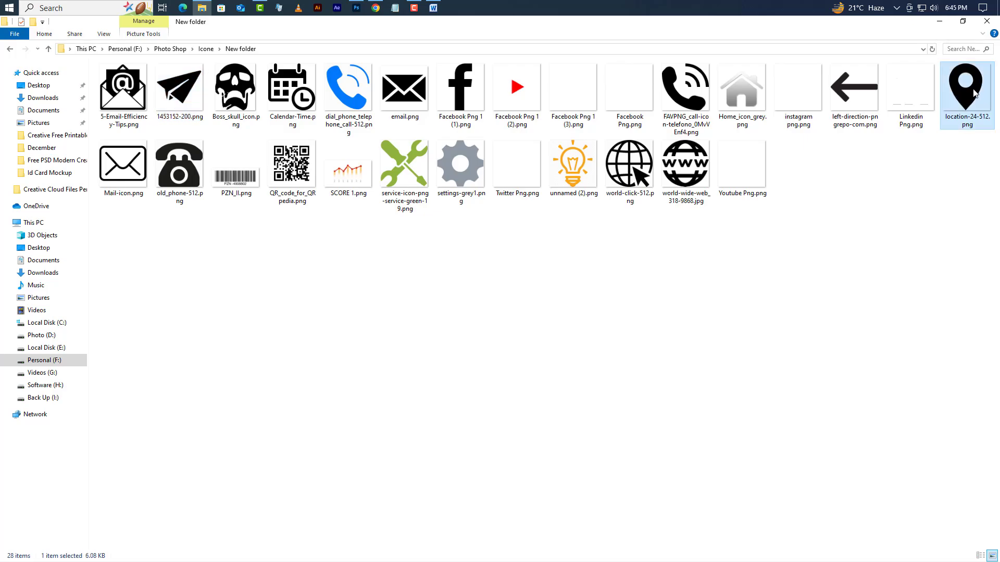
click(356, 8)
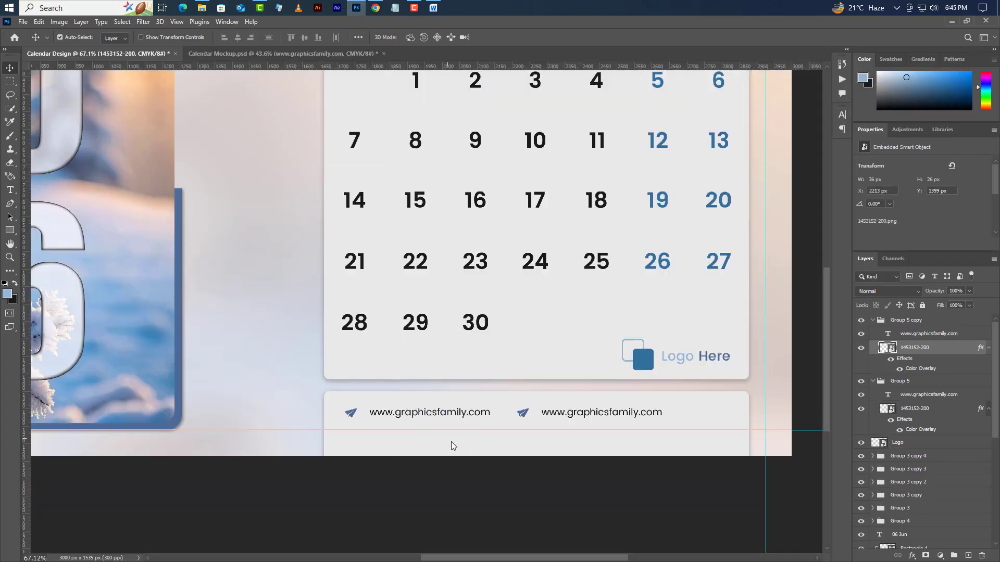
drag(683, 263, 536, 415)
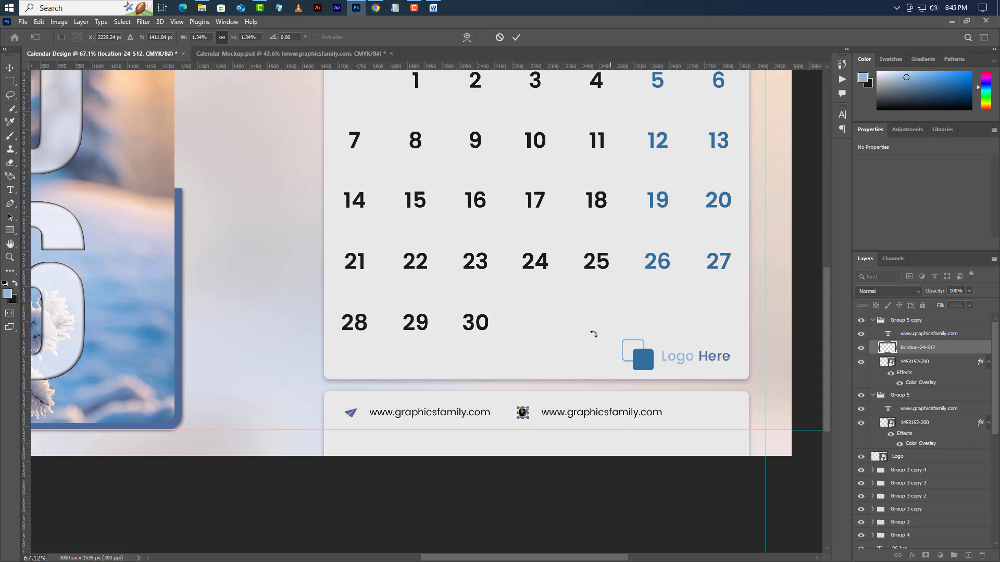
click(516, 37)
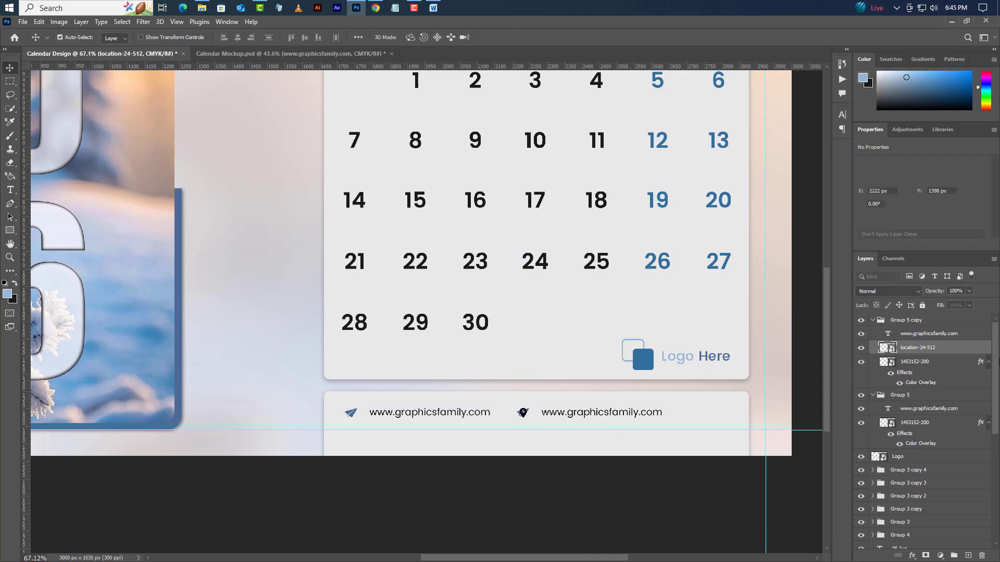
Apply the same blue Color Overlay to the location pin icon
double_click(960, 349)
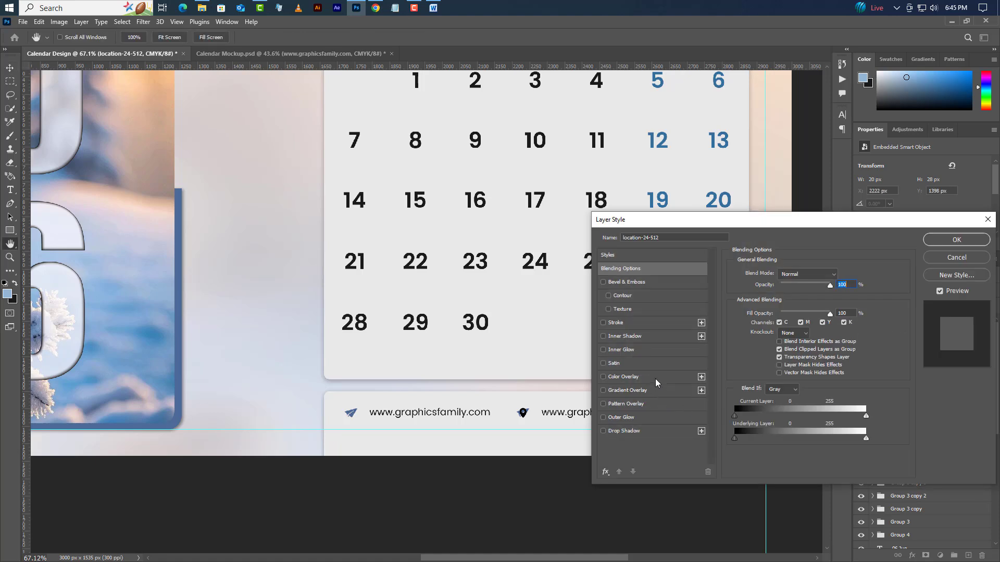
click(656, 380)
click(957, 240)
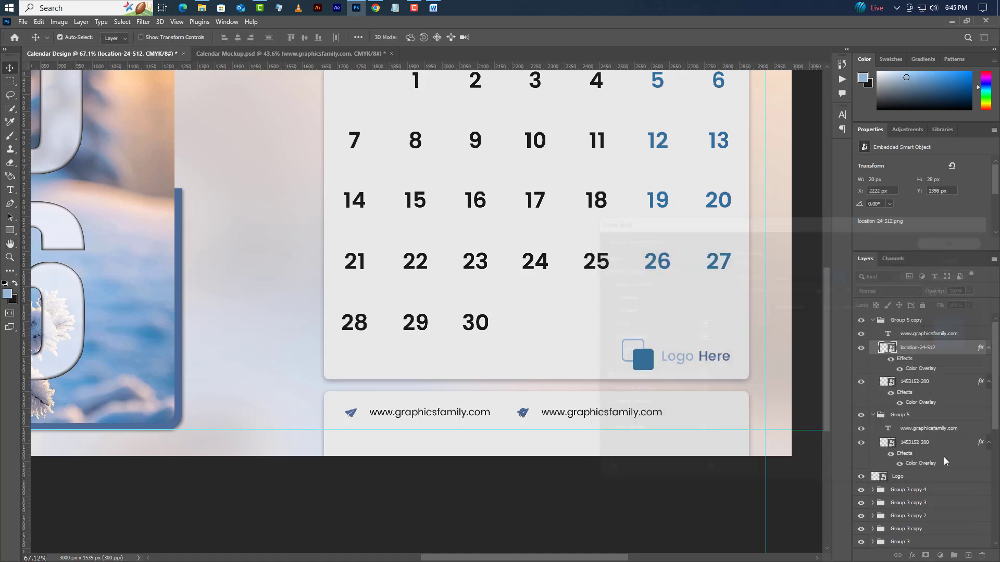
Delete the leftover paper-plane icon layer from the duplicated contact group
click(943, 383)
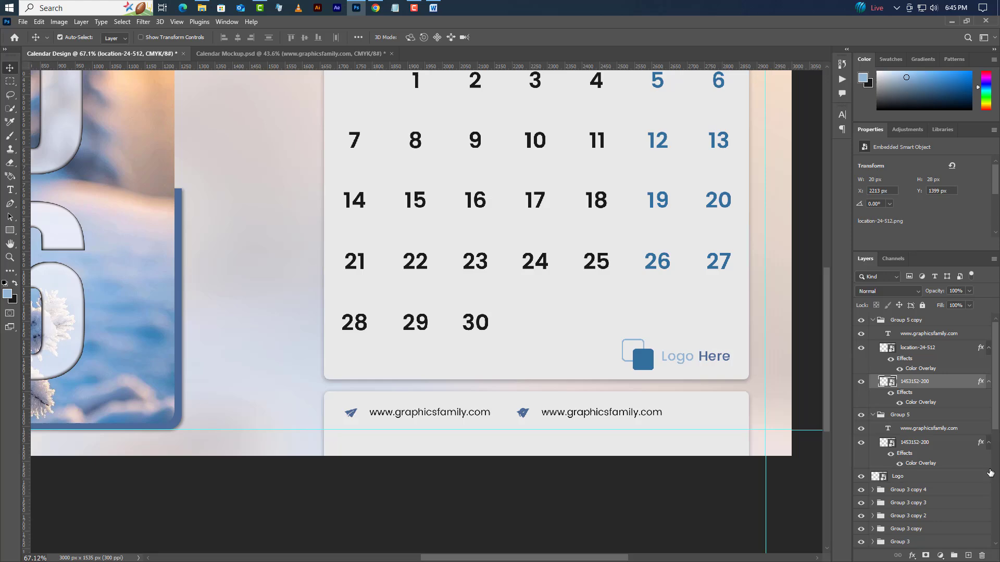
click(982, 555)
click(452, 223)
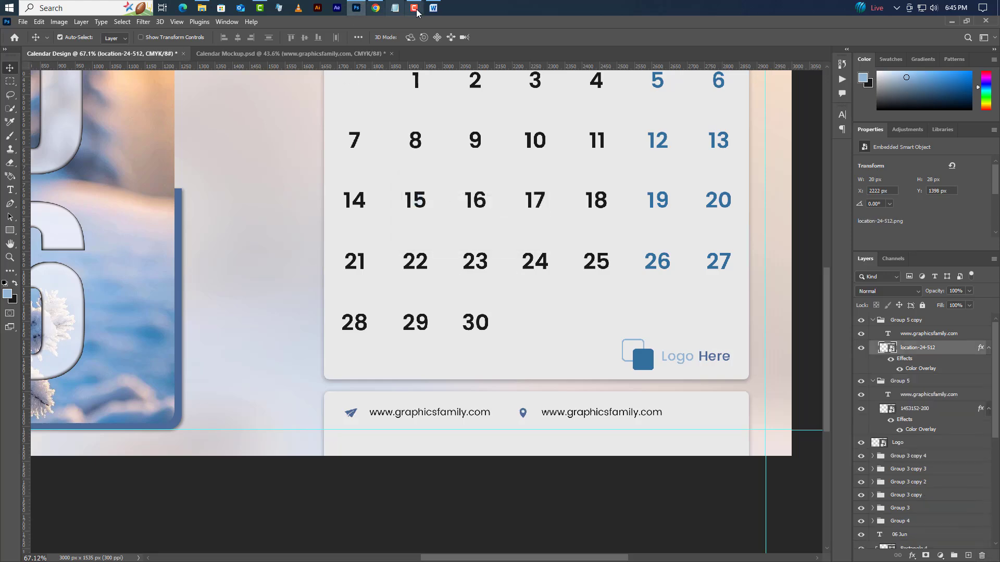
Switch to Word and copy the three-line street address from file info.docx
click(434, 8)
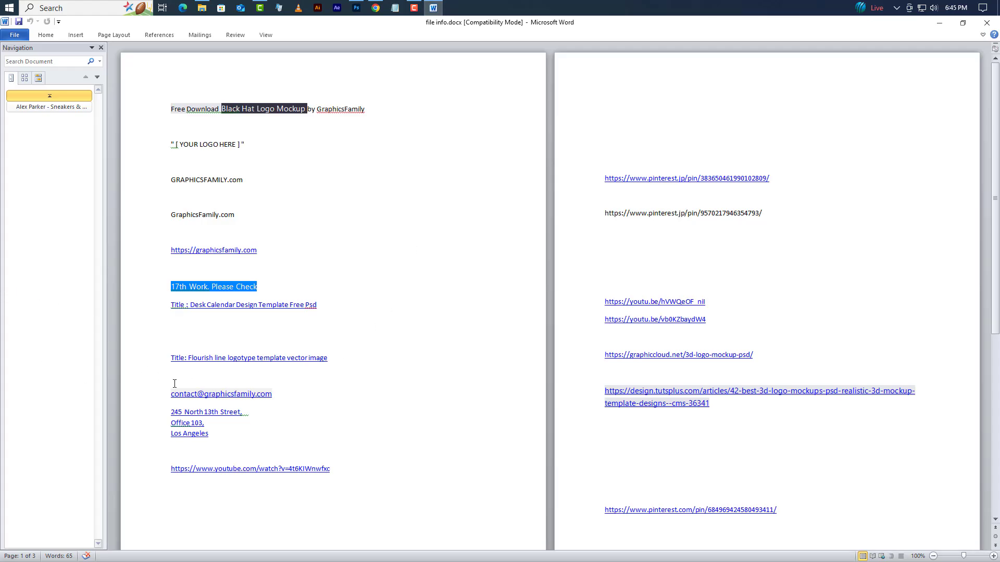
drag(171, 411, 223, 432)
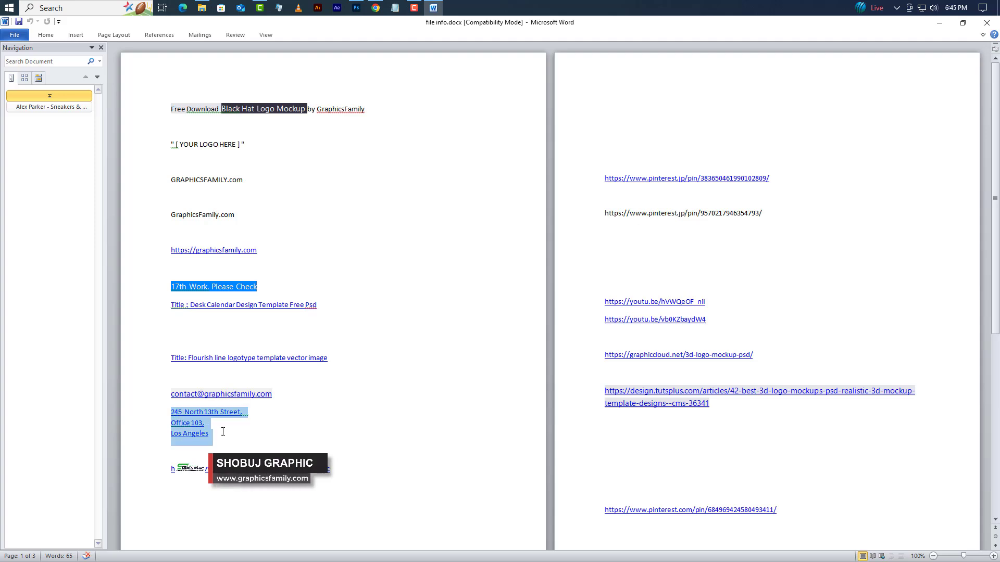
right_click(187, 417)
click(213, 263)
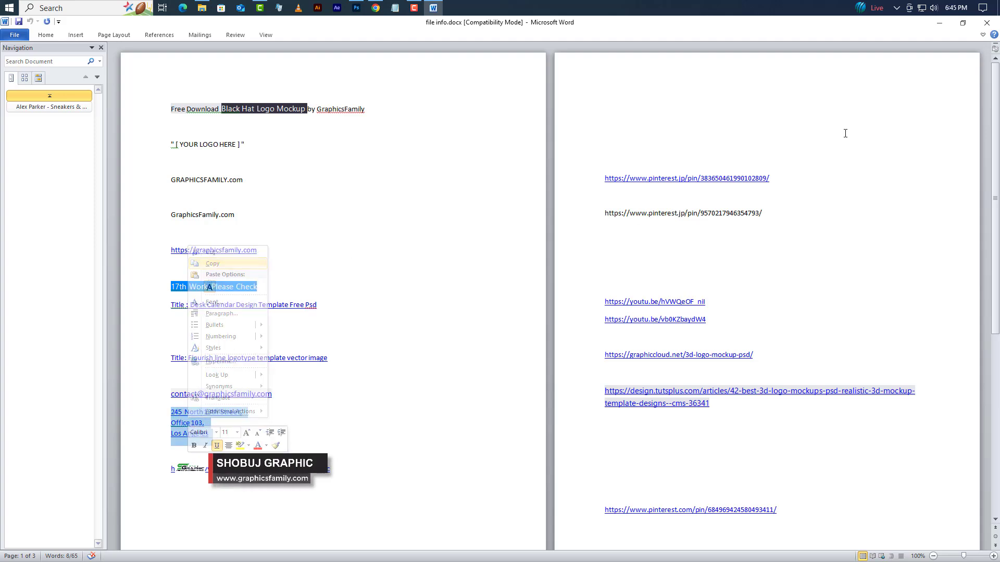
Switch back to Photoshop and replace the website text beside the location pin with the copied street address
key(alt+Tab)
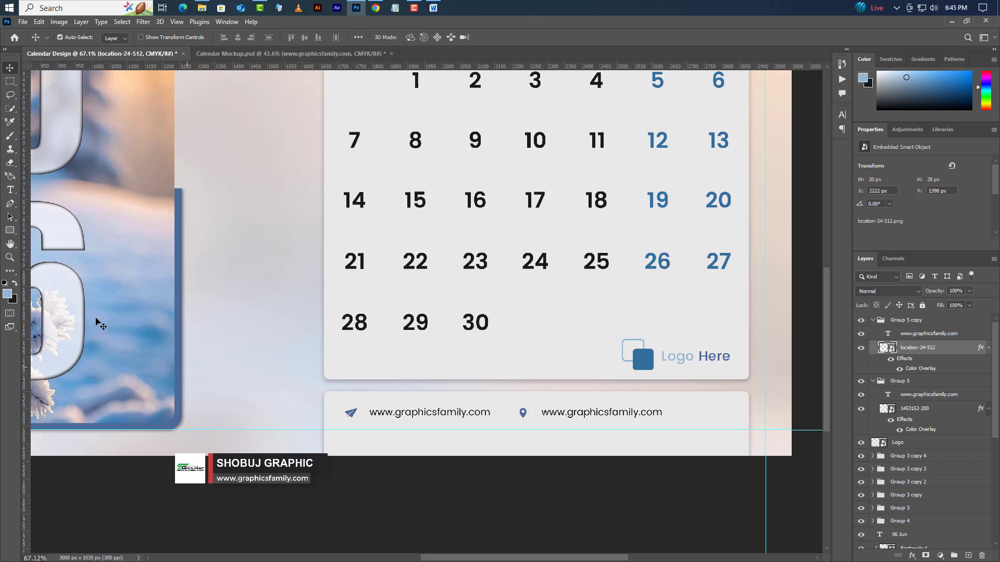
key(t)
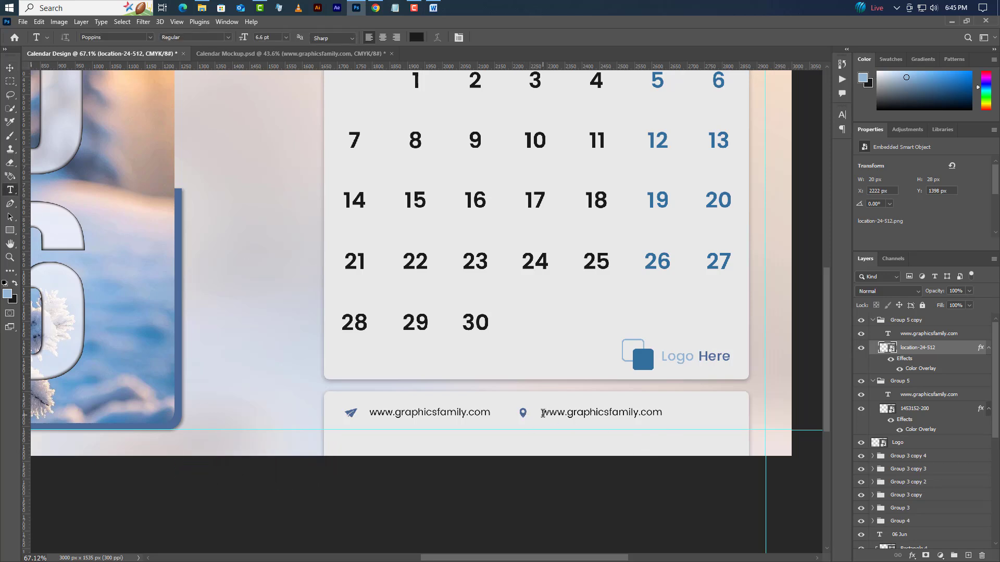
drag(542, 414, 698, 411)
right_click(628, 414)
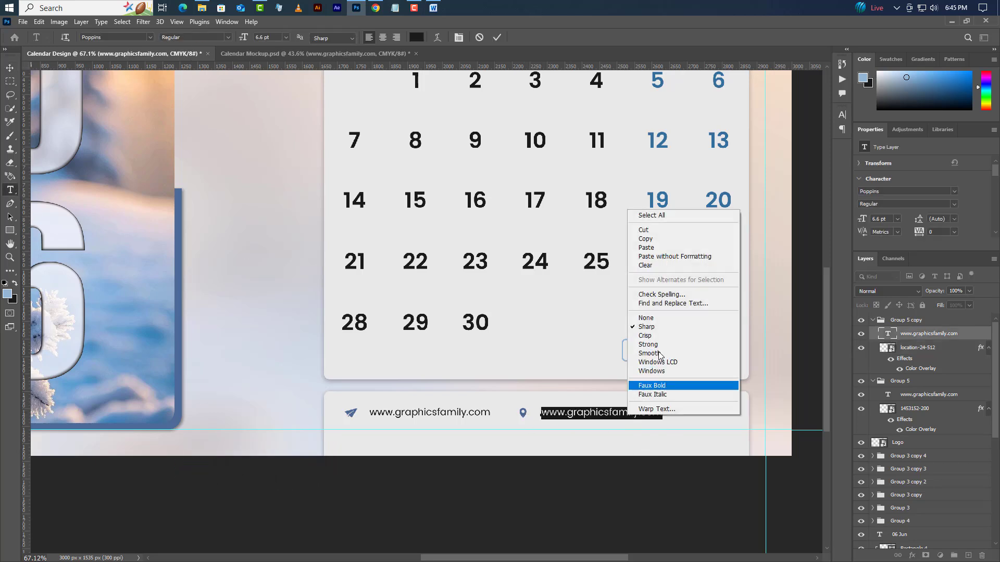
click(657, 247)
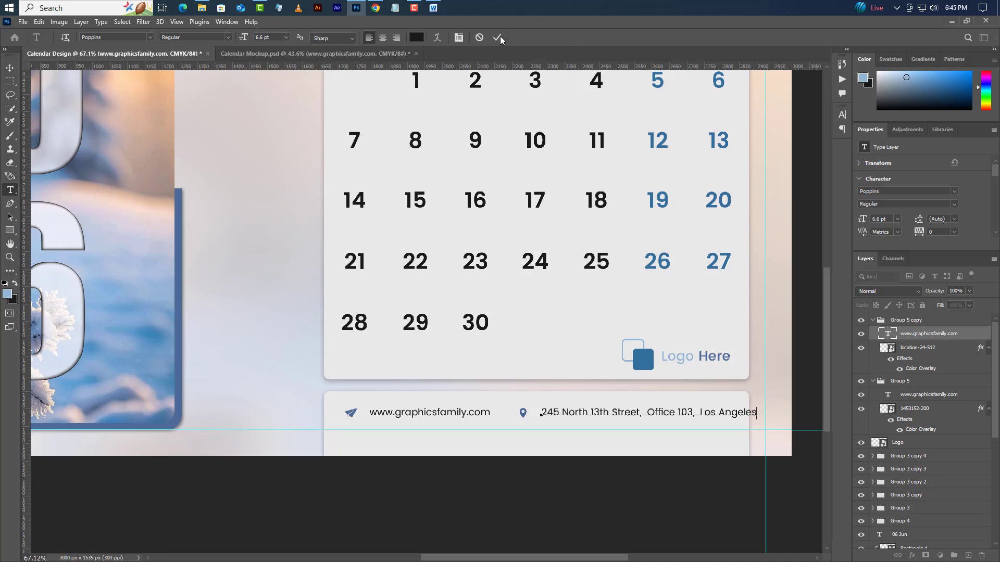
key(ctrl+Return)
Move the group with the location pin and address left until the text fits inside the contact panel
click(909, 320)
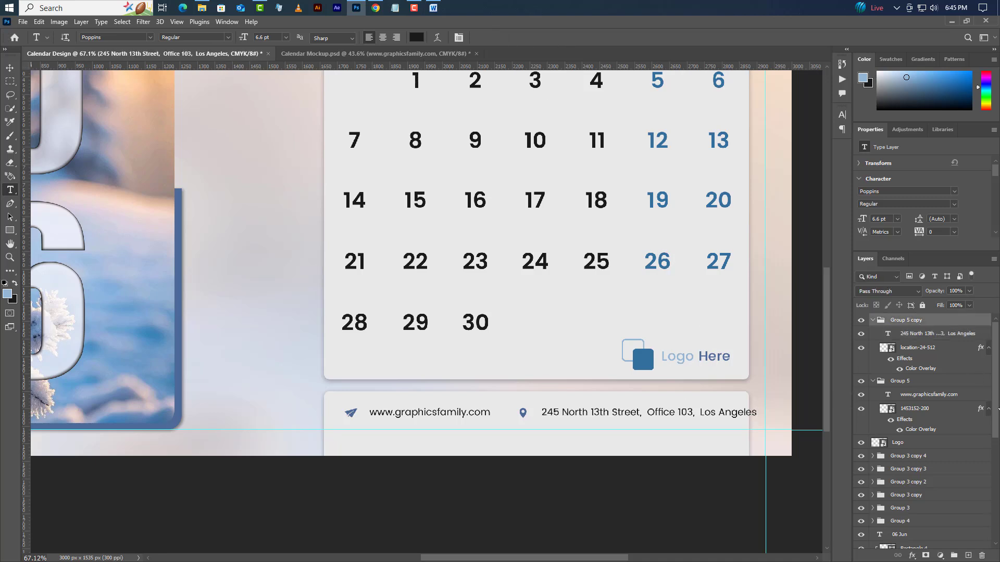
click(9, 68)
key(Left)
key(Left)
key(Left)
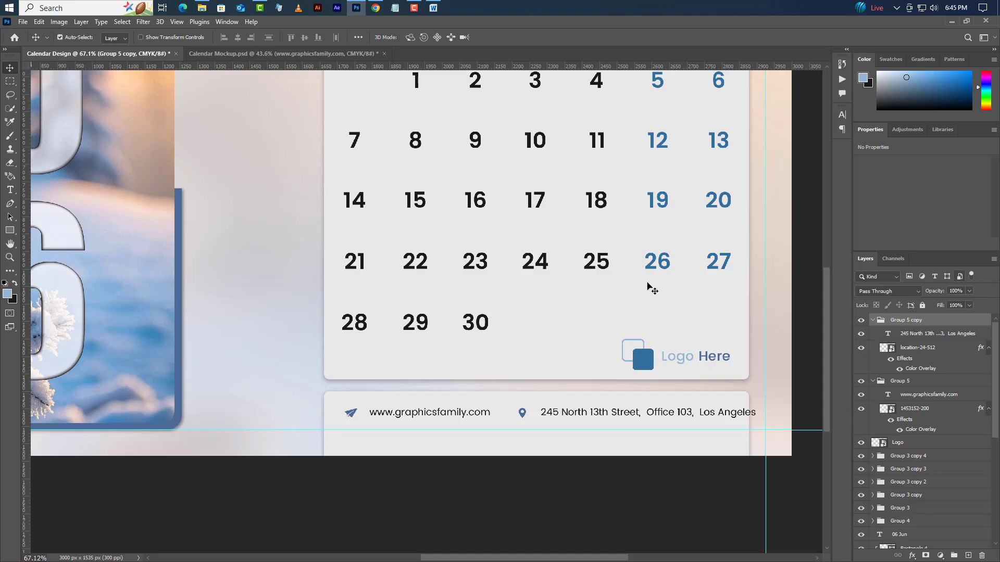
key(shift+Left)
key(shift+Left)
key(shift+Left)
key(Left)
key(Left)
key(Left)
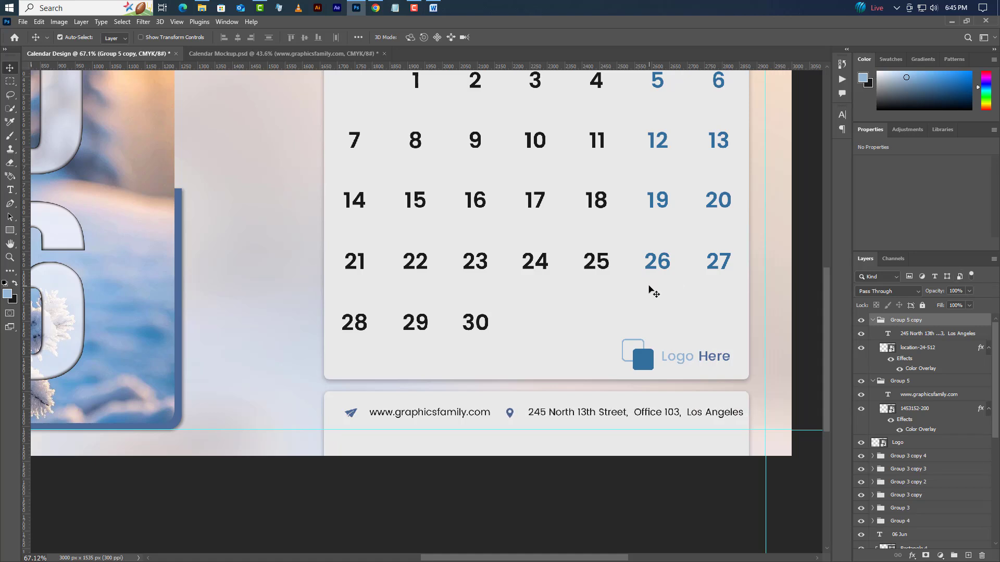
key(Left)
key(Left)
key(Left)
key(Left)
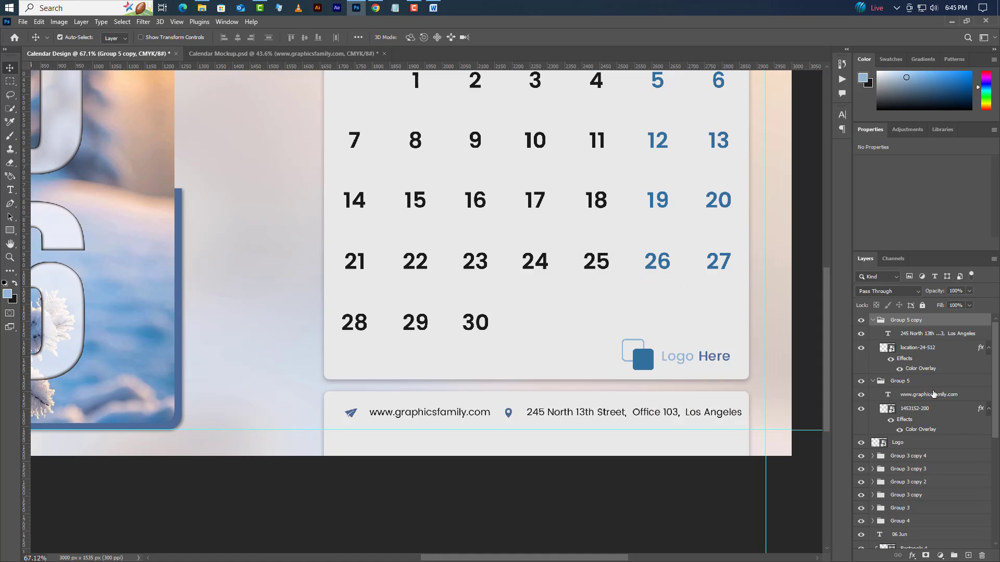
Select the website contact group and review its placement within the whole calendar page
click(916, 380)
scroll(473, 424, down, 1)
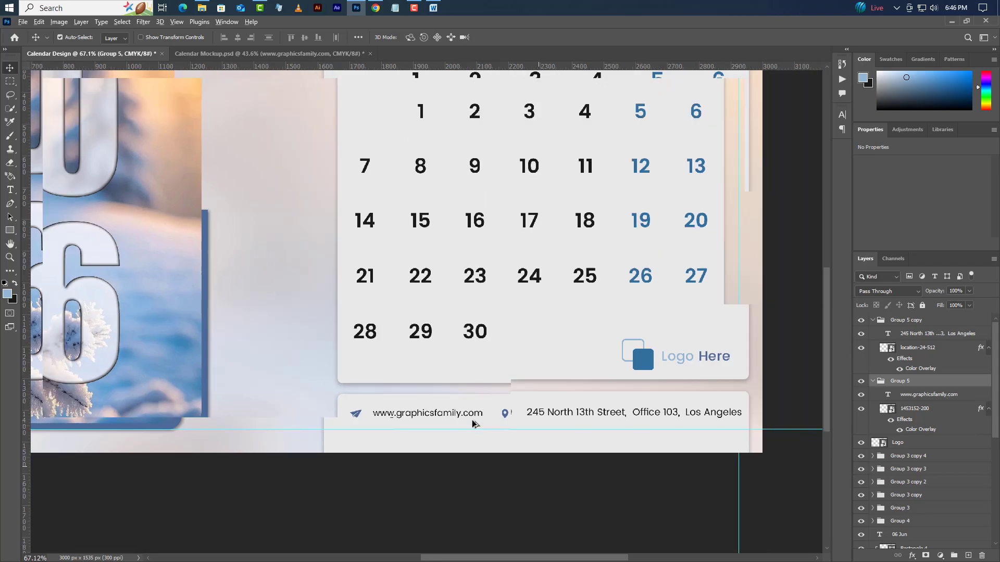
scroll(473, 423, down, 5)
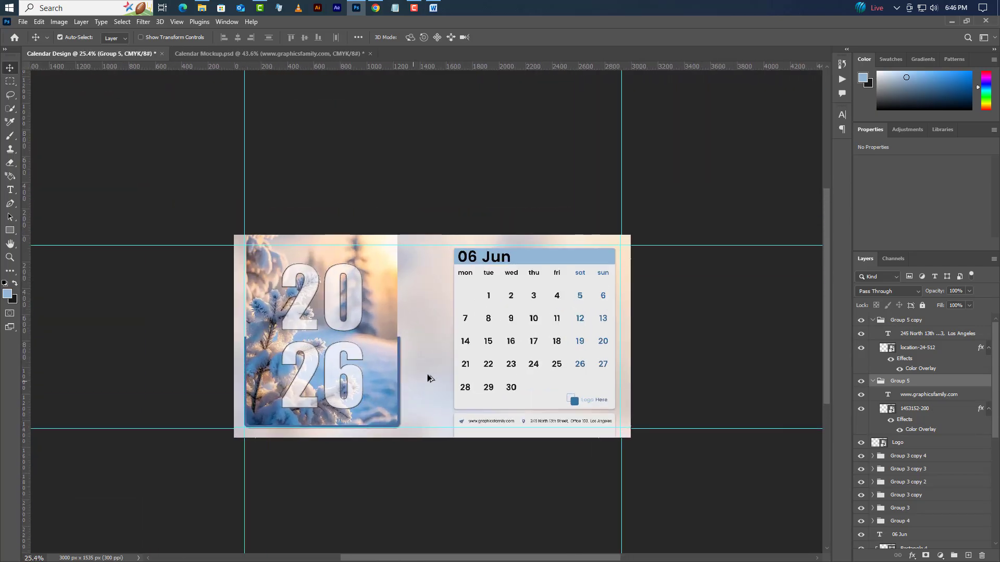